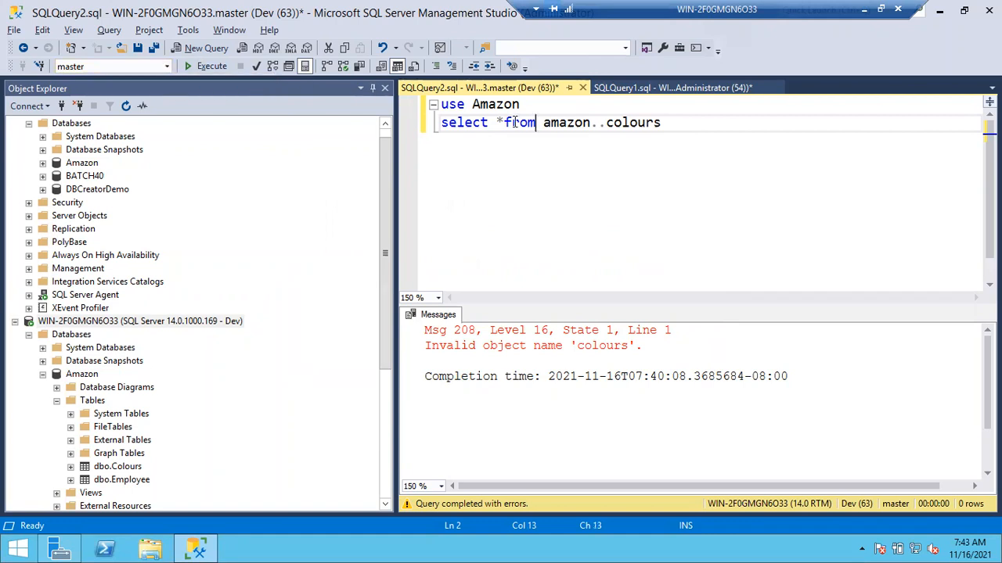
Step: Delete the "use Amazon" statement from the SQLQuery2 query
{"action": "left_click_drag", "start_coordinate": [528, 104], "coordinate": [439, 104]}
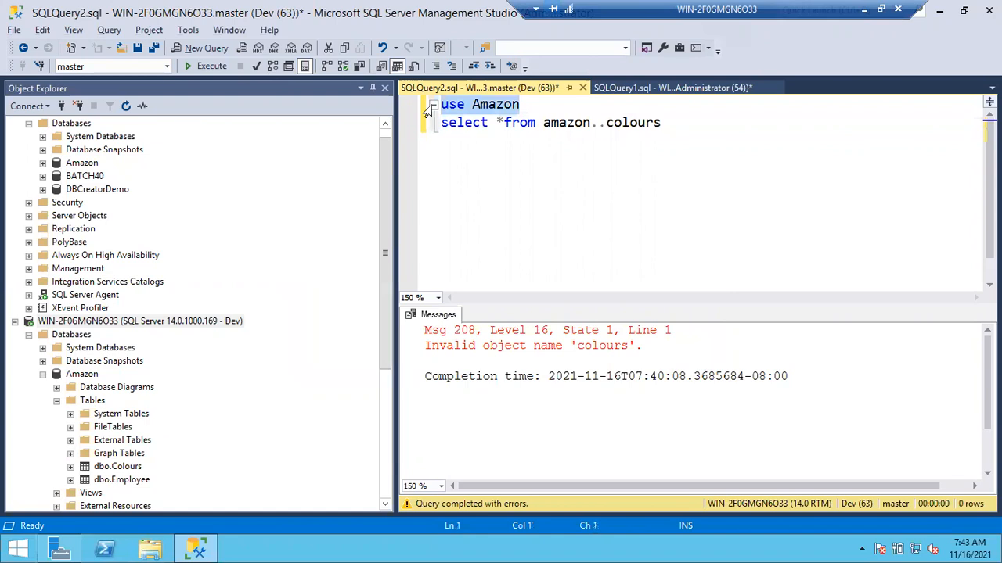
{"action": "key", "text": "Delete"}
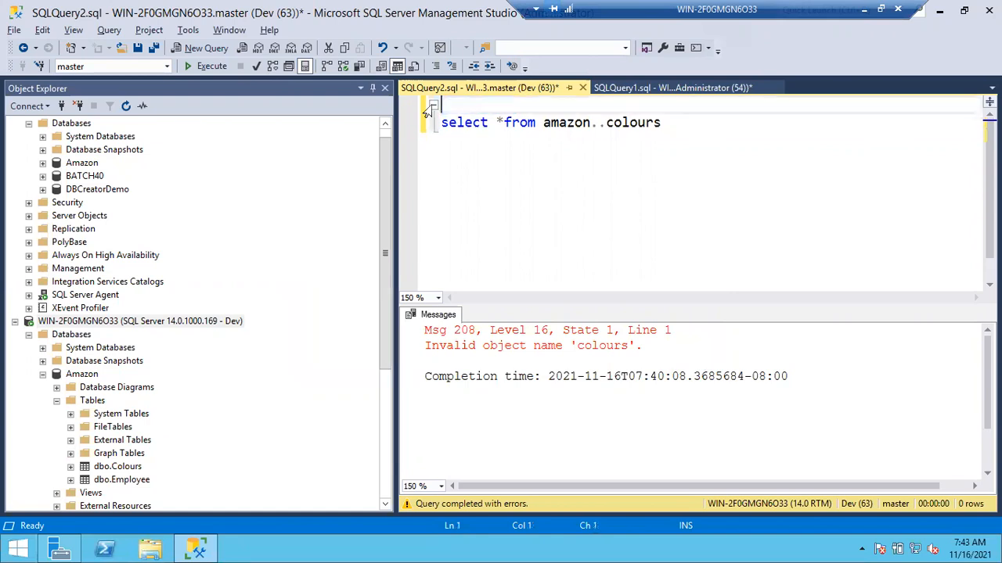
Step: Try the fully qualified table name amazon.dbo.colours in the SELECT statement and remove the dbo schema again
{"action": "left_click", "coordinate": [598, 122]}
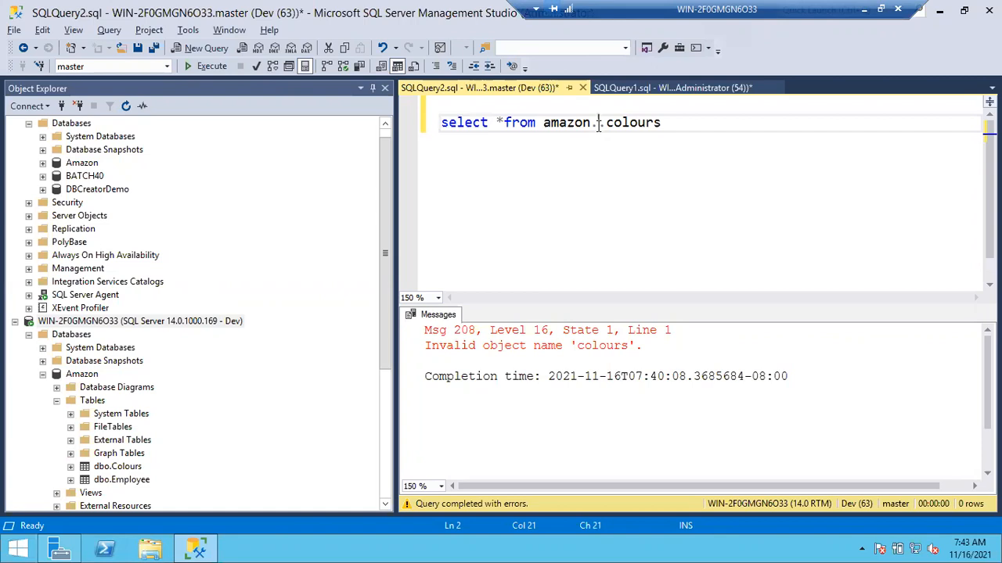
{"action": "type", "text": "dbo"}
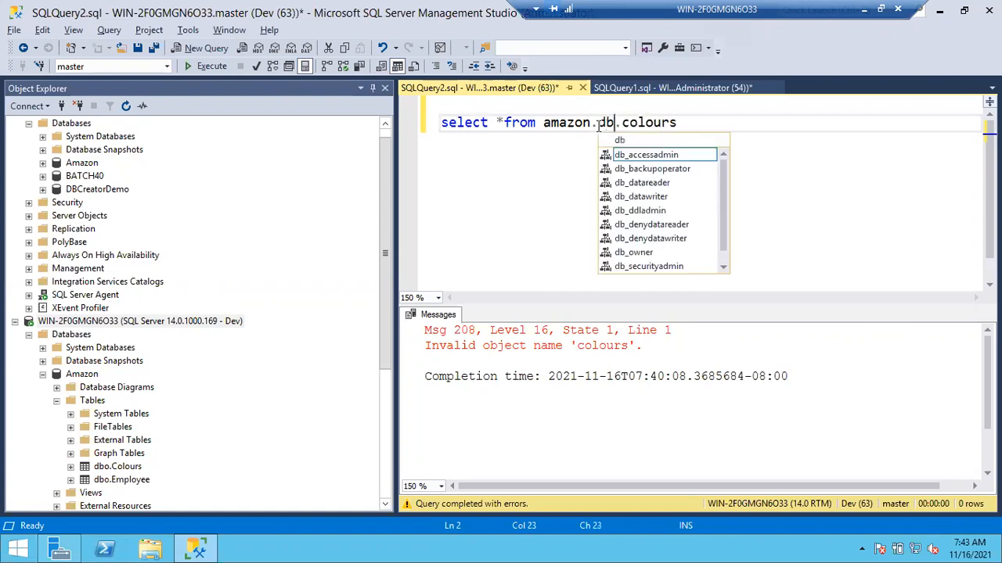
{"action": "key", "text": "End"}
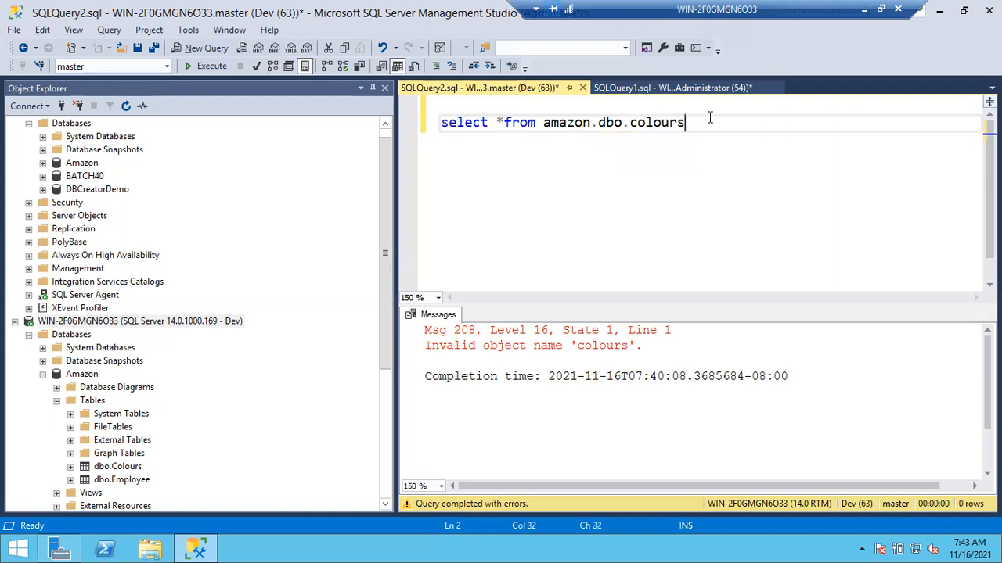
{"action": "double_click", "coordinate": [616, 125]}
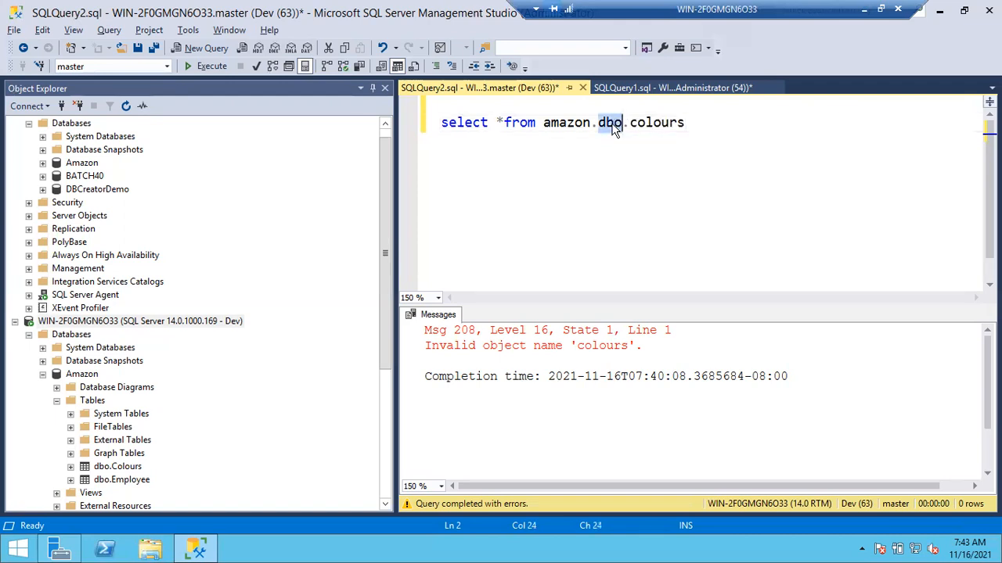
{"action": "key", "text": "BackSpace"}
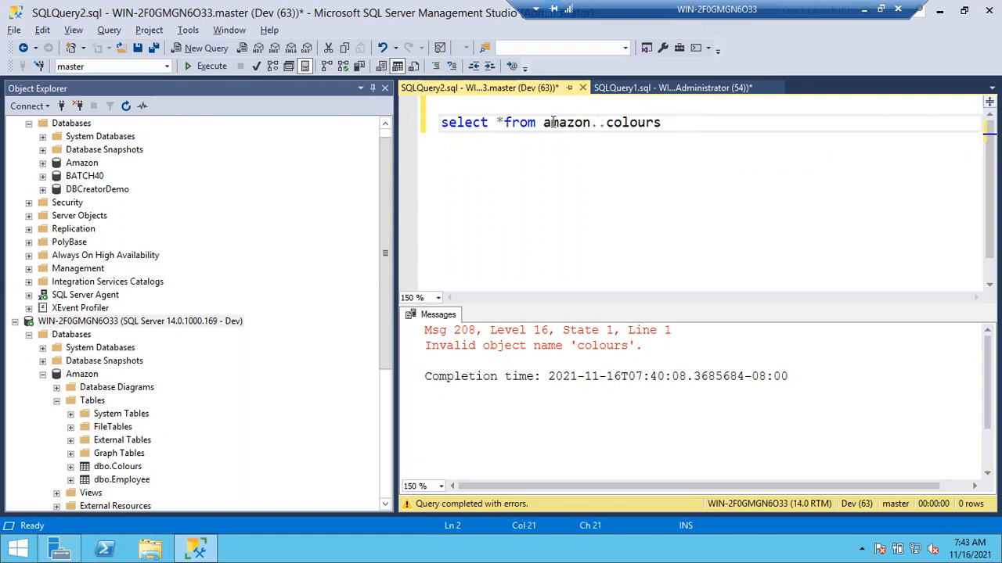
Step: Run the SELECT query on amazon..colours and read the returned message
{"action": "left_click_drag", "start_coordinate": [543, 122], "coordinate": [665, 122]}
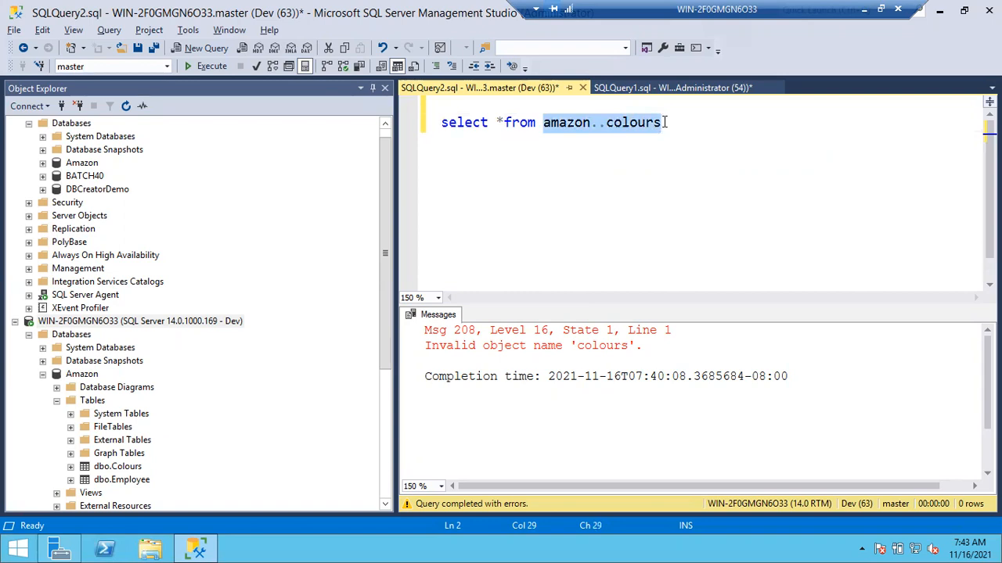
{"action": "left_click", "coordinate": [597, 122]}
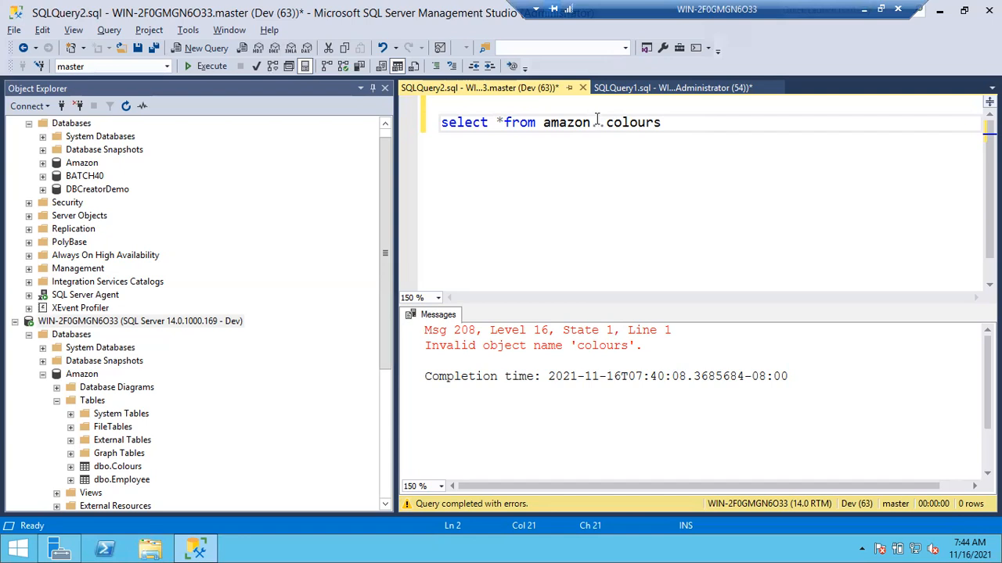
{"action": "left_click_drag", "start_coordinate": [543, 123], "coordinate": [664, 117]}
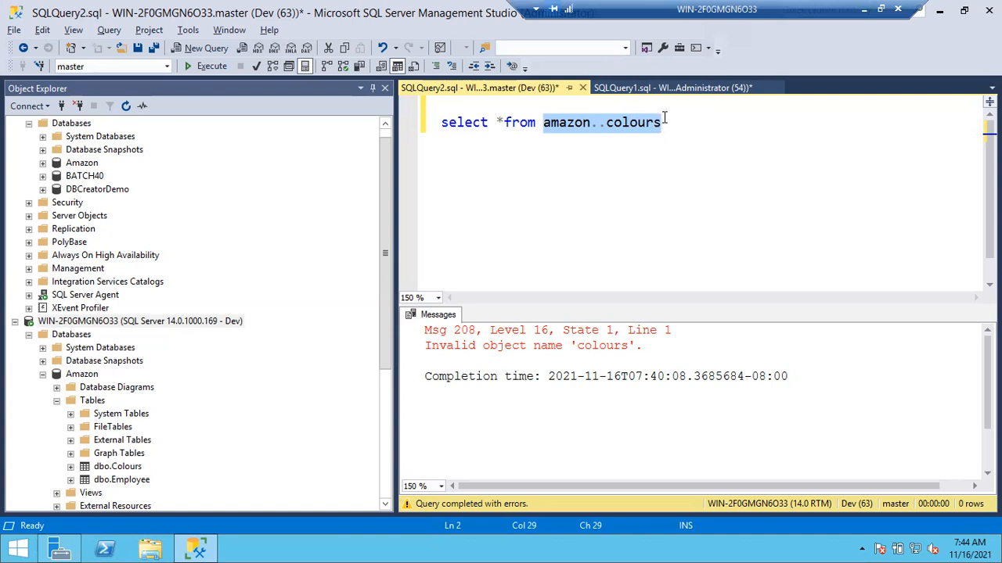
{"action": "left_click", "coordinate": [592, 124]}
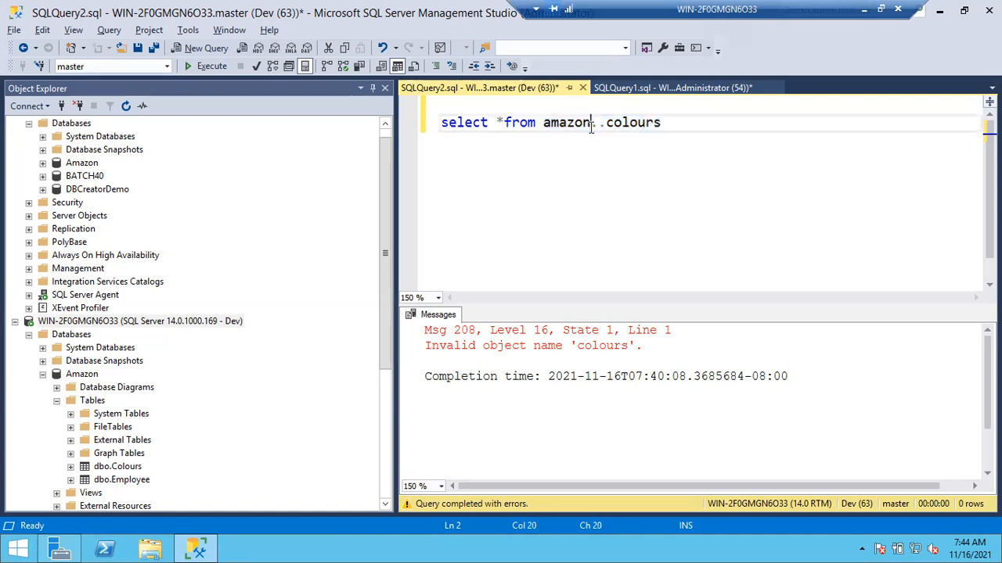
{"action": "left_click_drag", "start_coordinate": [593, 125], "coordinate": [607, 126]}
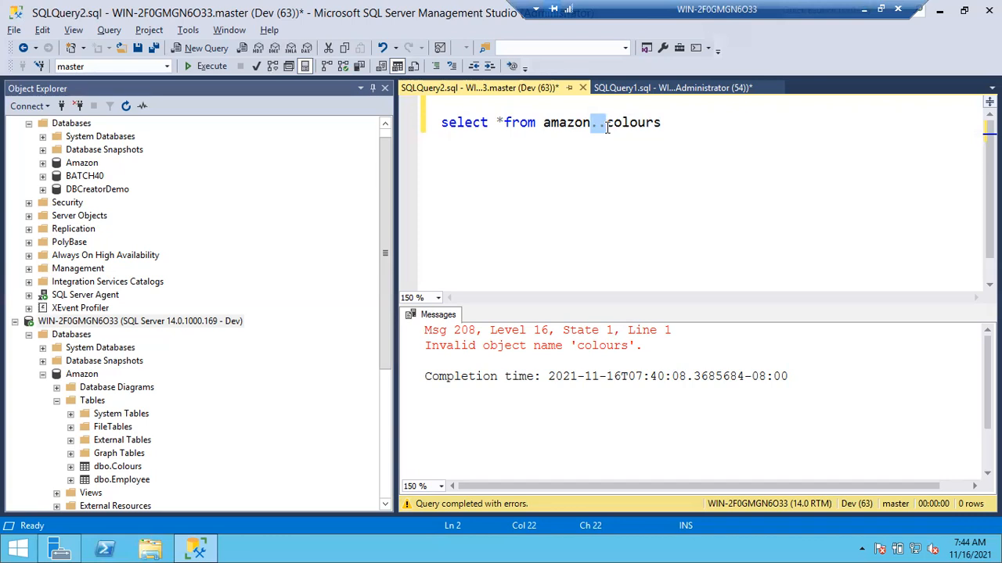
{"action": "left_click", "coordinate": [421, 135]}
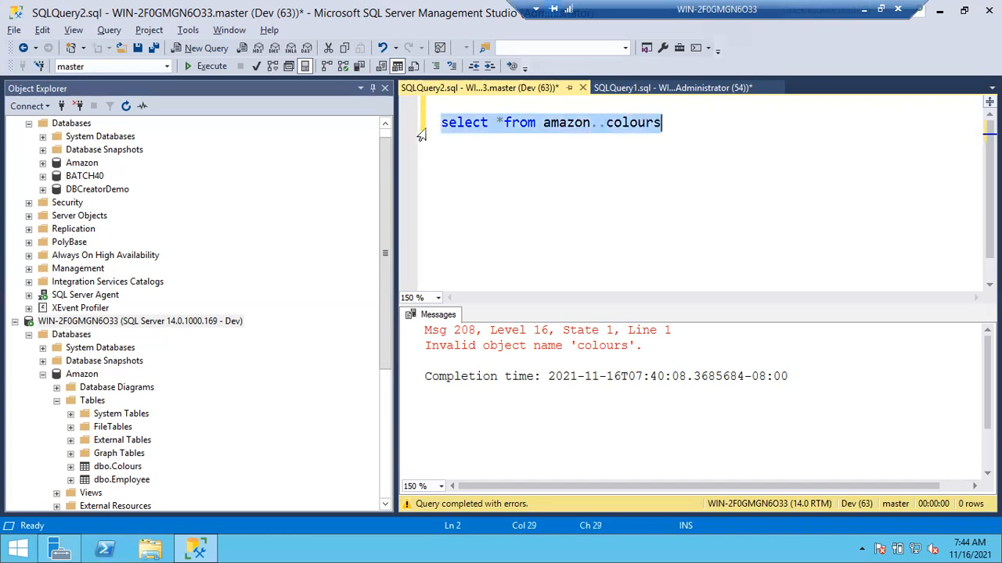
{"action": "key", "text": "F5"}
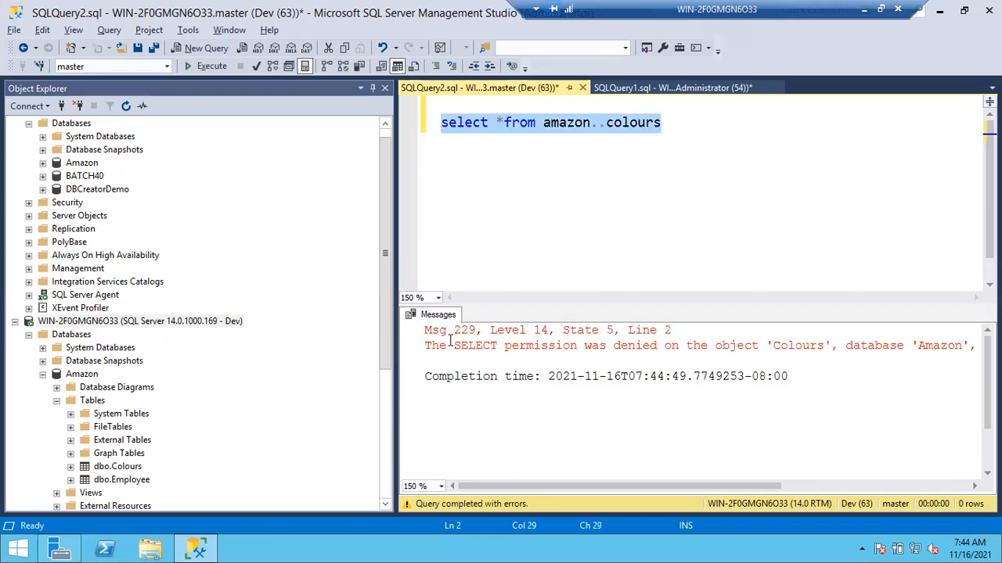
{"action": "left_click_drag", "start_coordinate": [447, 346], "coordinate": [604, 347]}
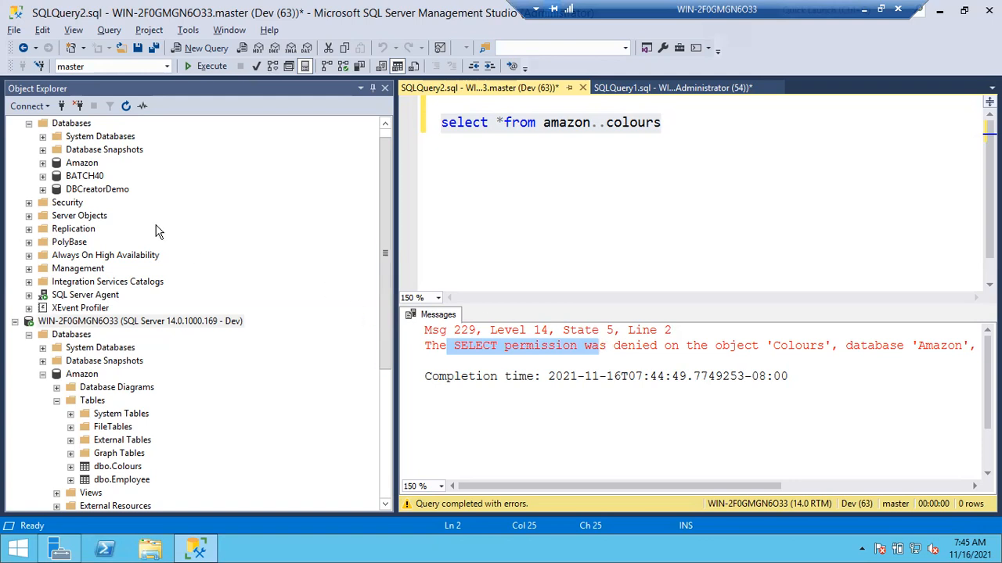
Step: Grant the Dev login the db_datareader role on the Amazon database through its user mapping in the server's security logins
{"action": "left_click", "coordinate": [29, 203]}
{"action": "left_click", "coordinate": [43, 216]}
{"action": "left_click", "coordinate": [87, 255]}
{"action": "double_click", "coordinate": [87, 255]}
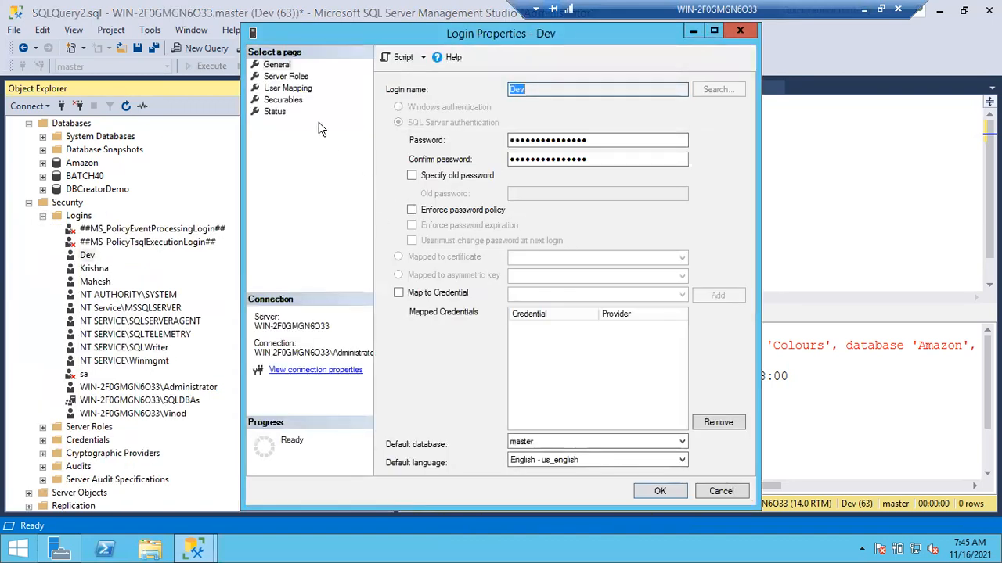
{"action": "left_click", "coordinate": [278, 89]}
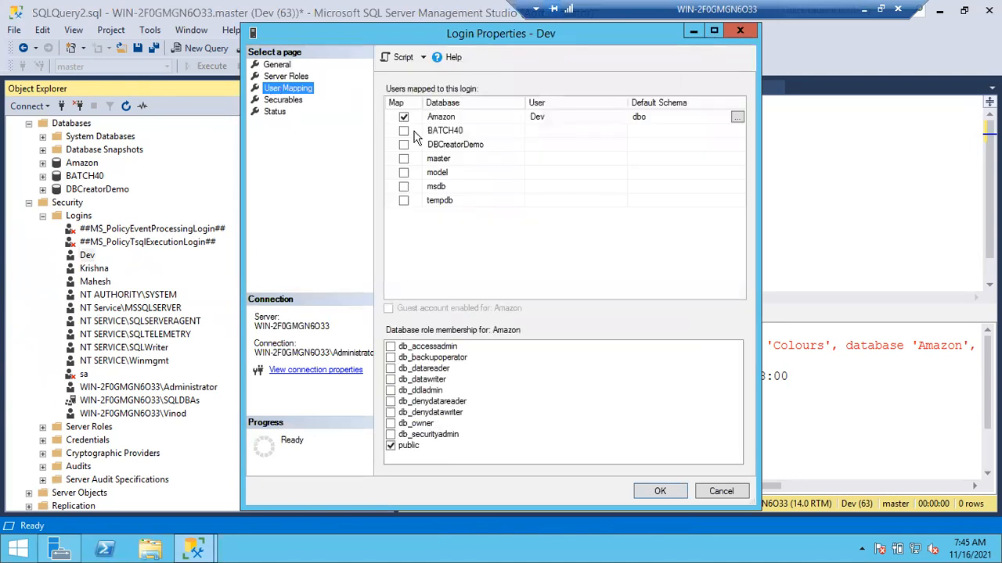
{"action": "left_click", "coordinate": [442, 118]}
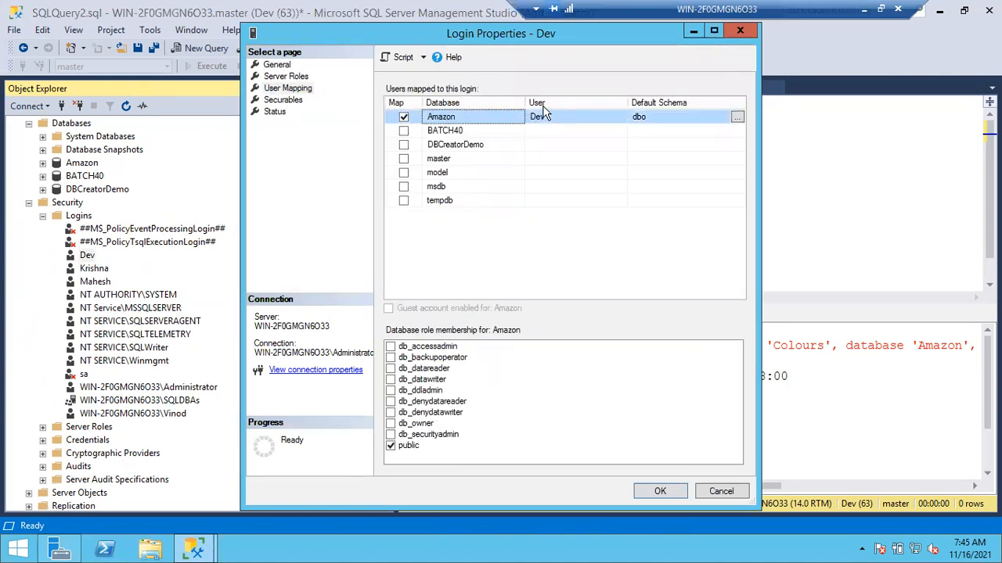
{"action": "left_click", "coordinate": [391, 369]}
{"action": "left_click", "coordinate": [391, 368]}
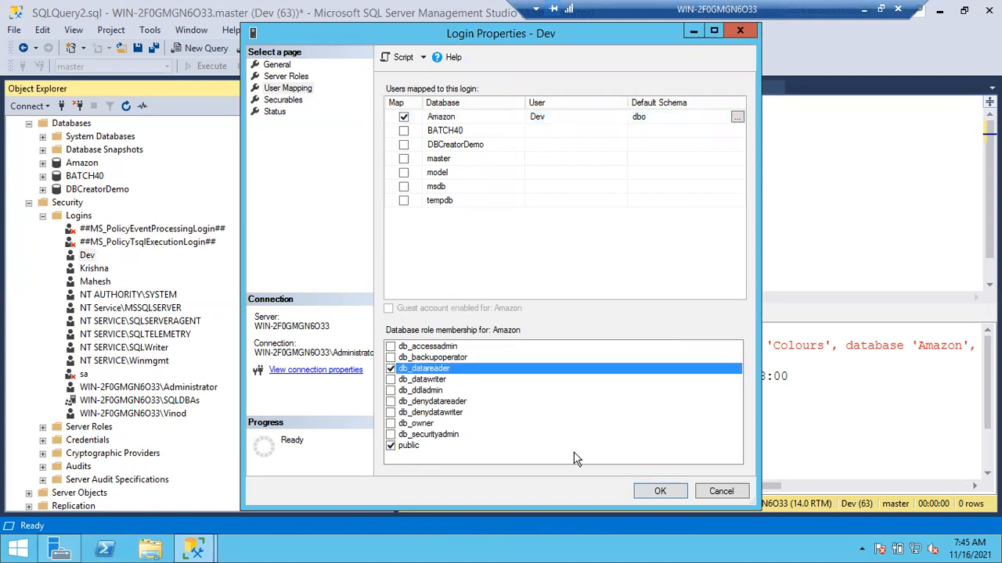
{"action": "left_click", "coordinate": [650, 491]}
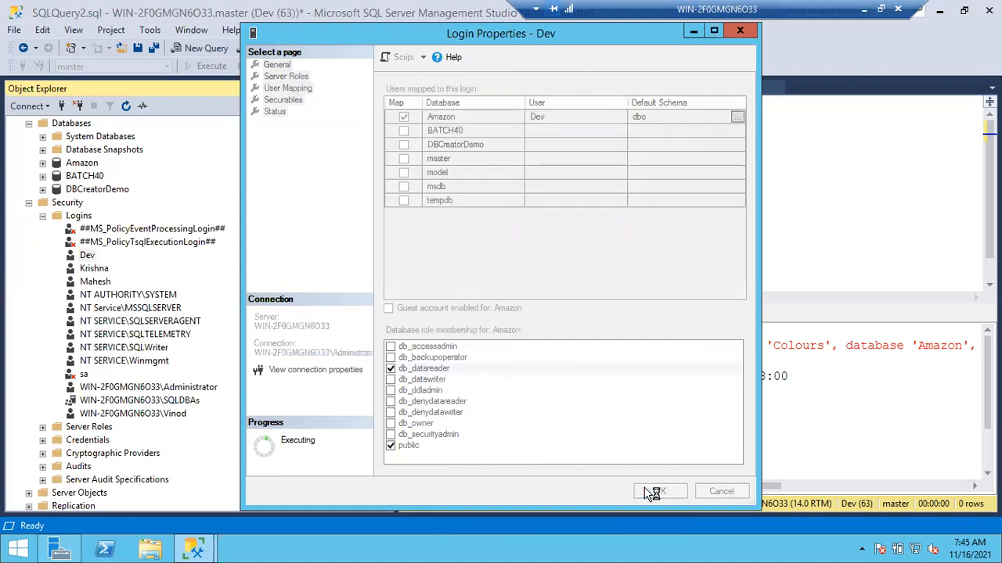
Step: Check the Dev login's role membership for the Amazon database in its user mapping and close the properties
{"action": "double_click", "coordinate": [87, 258]}
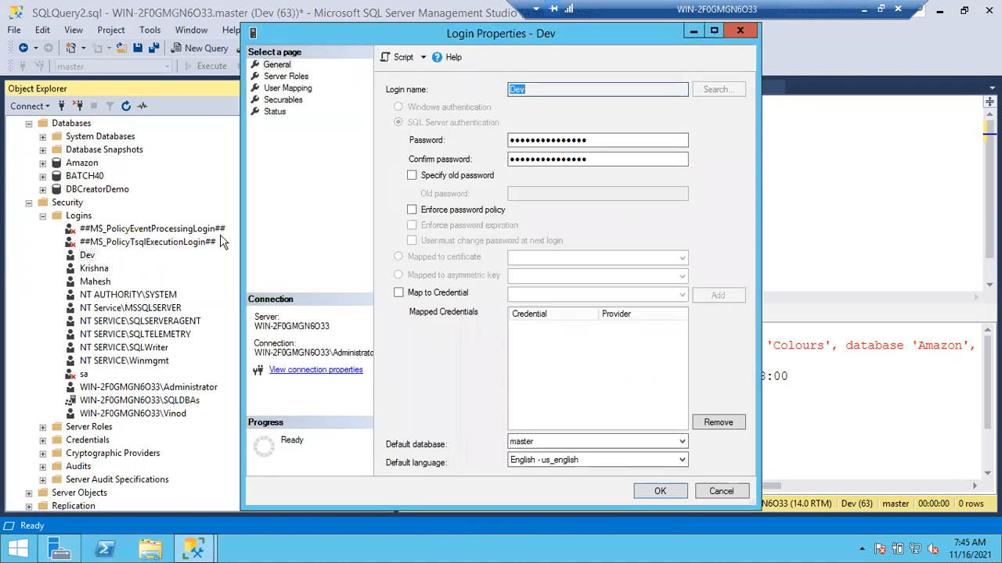
{"action": "left_click", "coordinate": [286, 88]}
{"action": "left_click", "coordinate": [457, 118]}
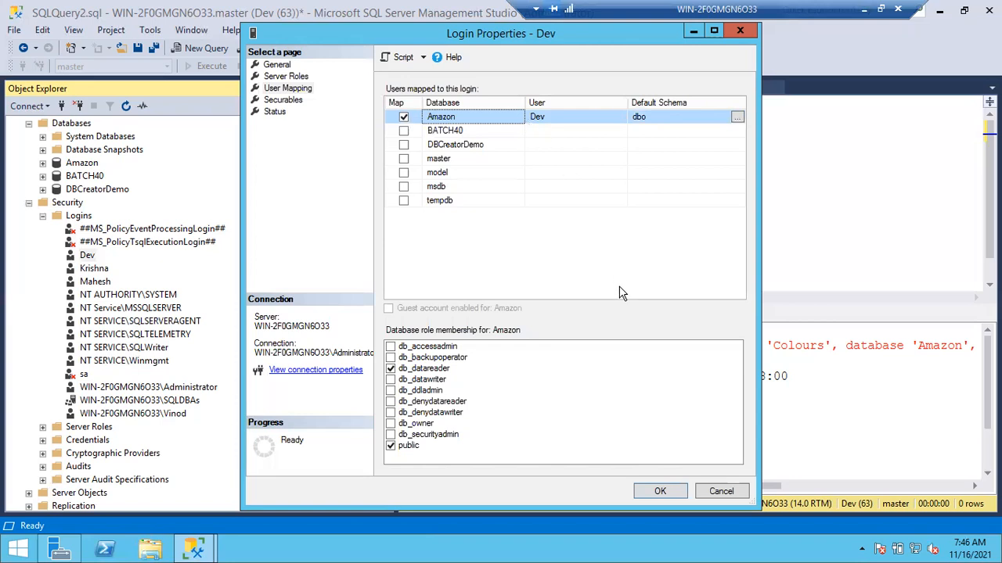
{"action": "left_click", "coordinate": [659, 493]}
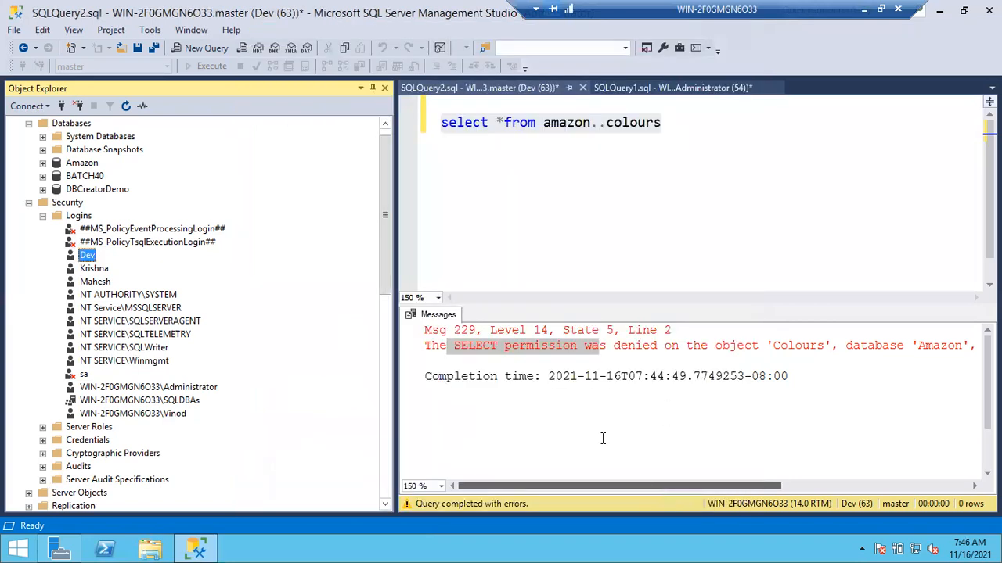
Step: Rerun the SELECT query on amazon..colours in the Dev session
{"action": "left_click", "coordinate": [486, 200]}
{"action": "key", "text": "F5"}
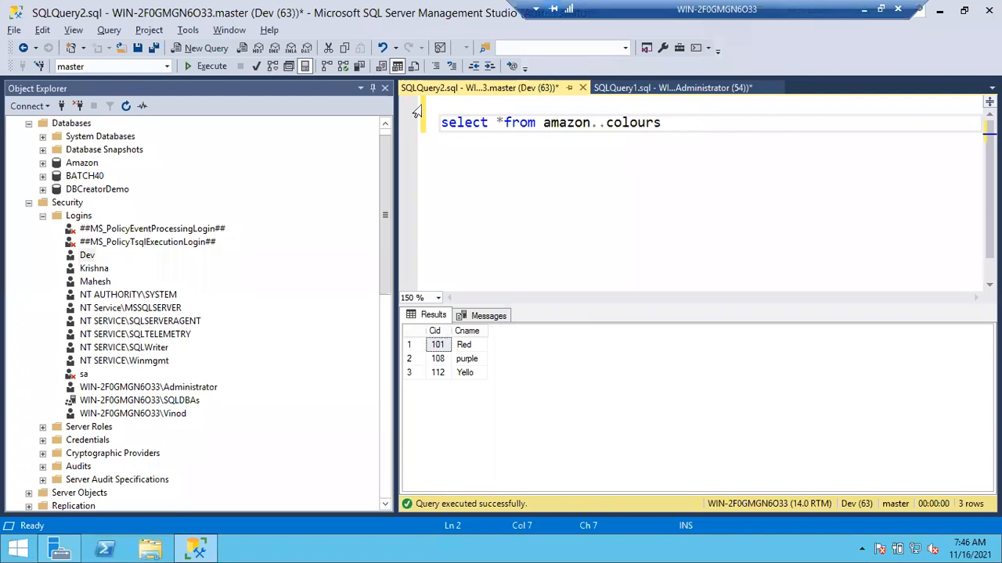
{"action": "left_click", "coordinate": [550, 195]}
Step: In SQLQuery1, replace the sp_dbfixedrolepermission argument with Amazon's db_datawriter role and run the statement to list its permissions
{"action": "left_click", "coordinate": [647, 89]}
{"action": "left_click", "coordinate": [630, 127]}
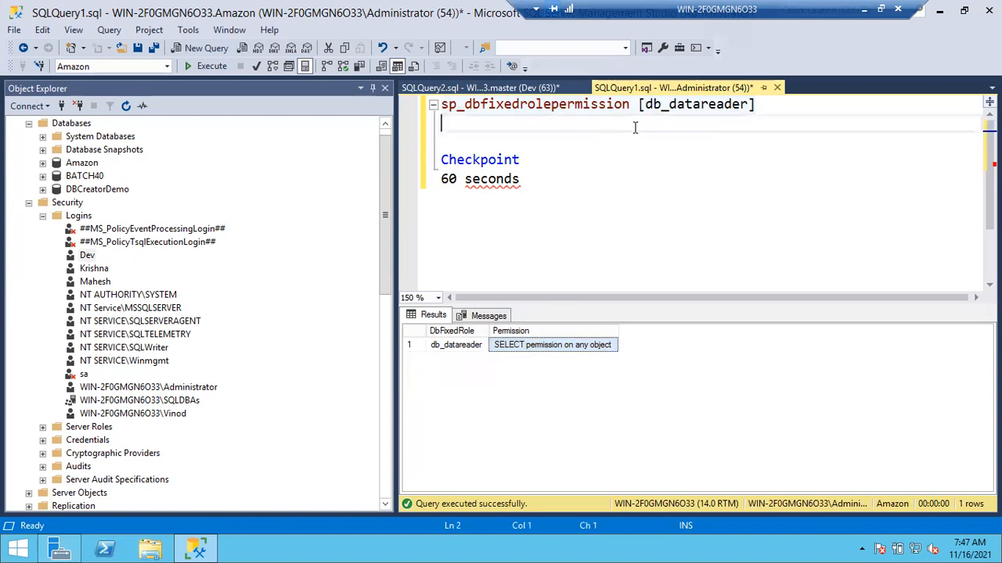
{"action": "double_click", "coordinate": [686, 104]}
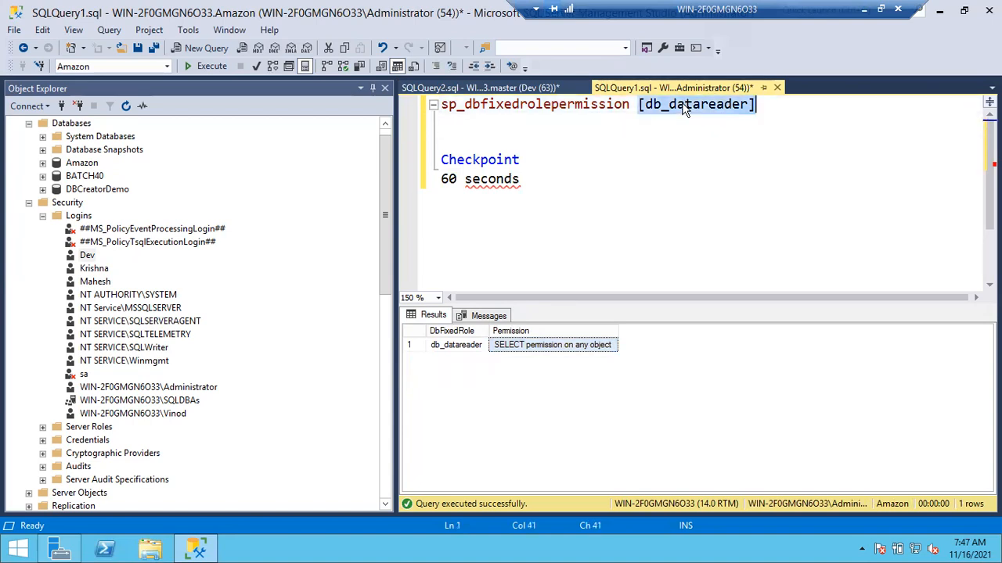
{"action": "key", "text": "BackSpace"}
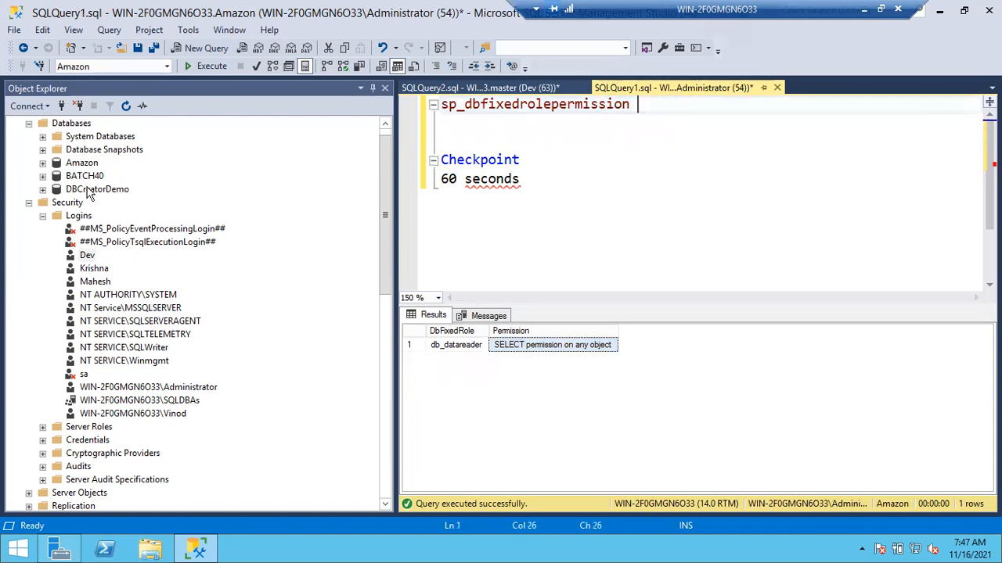
{"action": "left_click", "coordinate": [43, 163]}
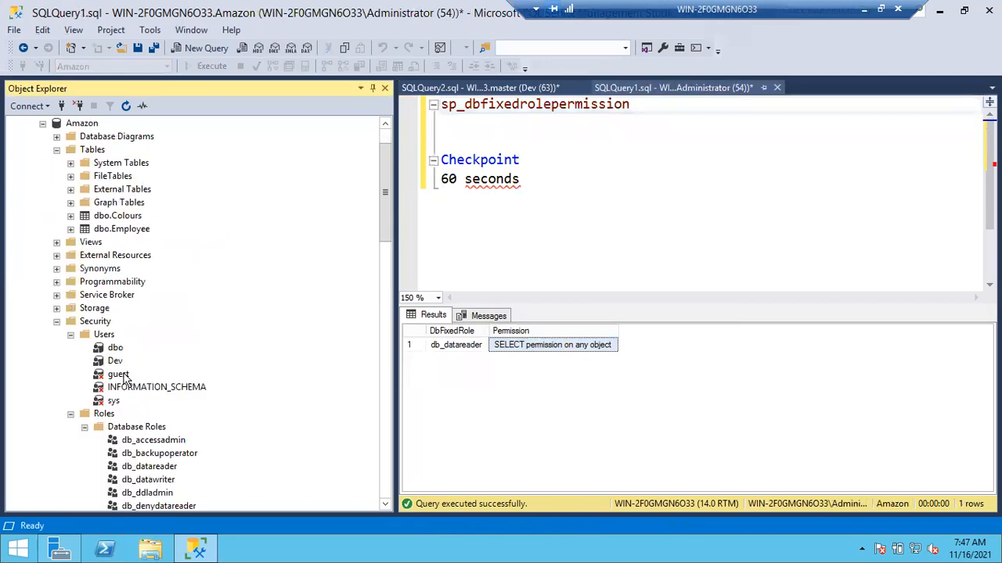
{"action": "left_click", "coordinate": [162, 484]}
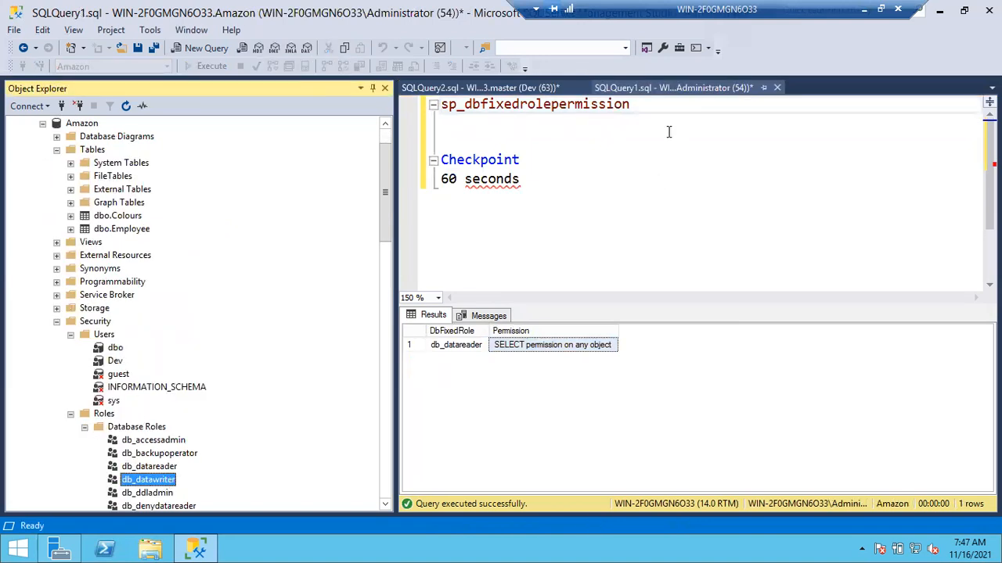
{"action": "left_click_drag", "start_coordinate": [162, 483], "coordinate": [671, 113]}
{"action": "left_click", "coordinate": [762, 116]}
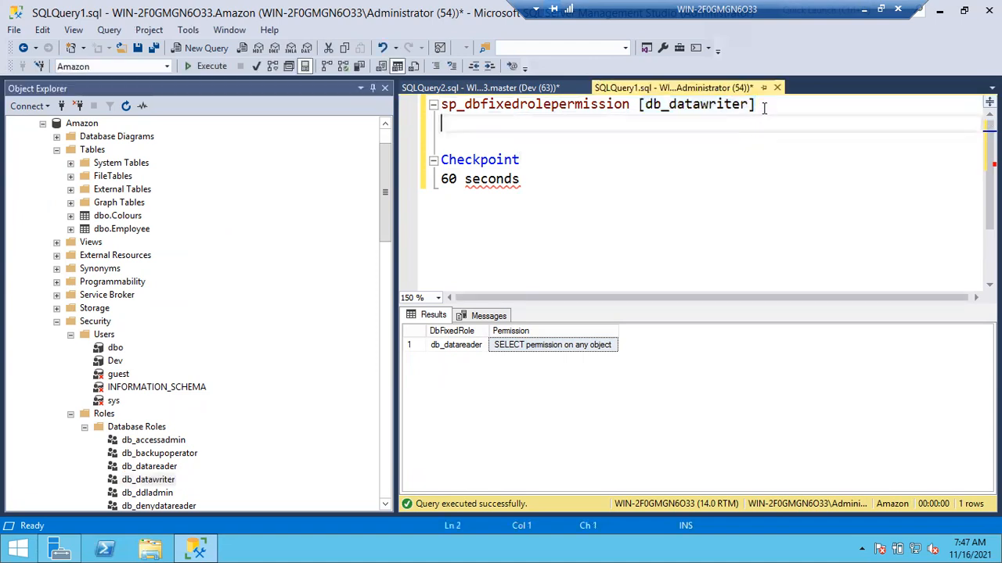
{"action": "left_click_drag", "start_coordinate": [436, 116], "coordinate": [426, 105]}
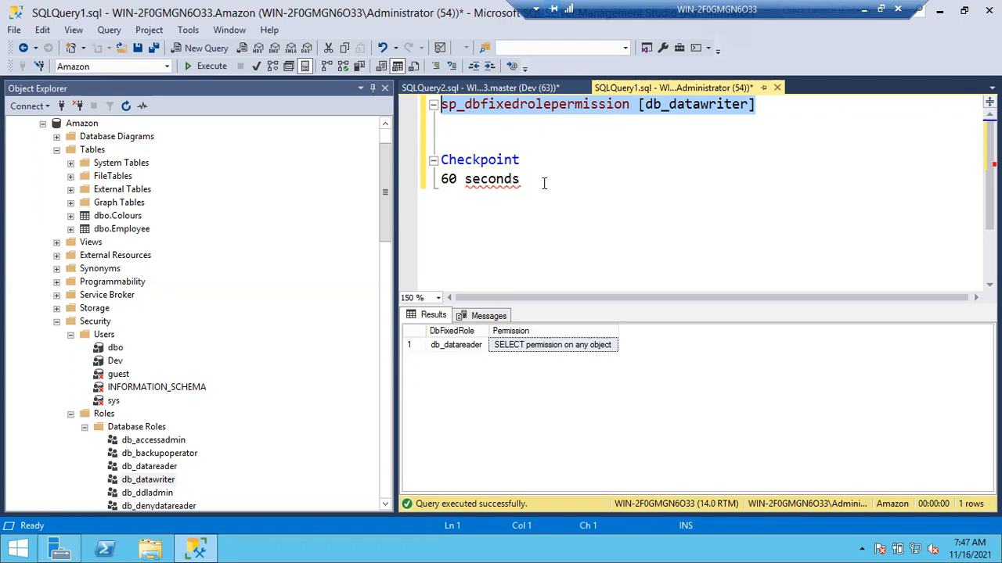
{"action": "key", "text": "F5"}
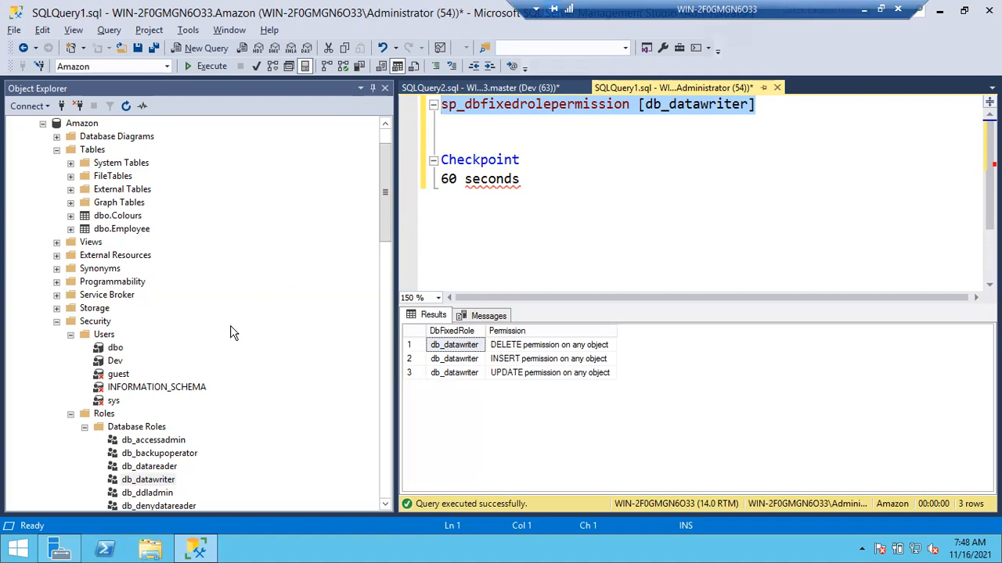
Step: Replace the role argument with db_ddladmin from Amazon's database roles and run sp_dbfixedrolepermission for it
{"action": "left_click", "coordinate": [683, 142]}
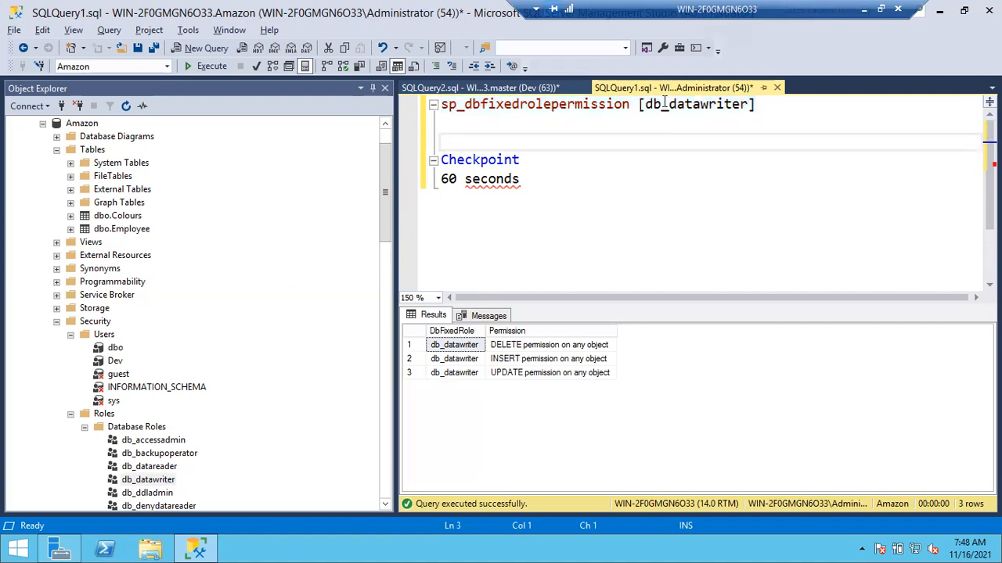
{"action": "double_click", "coordinate": [663, 104]}
{"action": "key", "text": "Delete"}
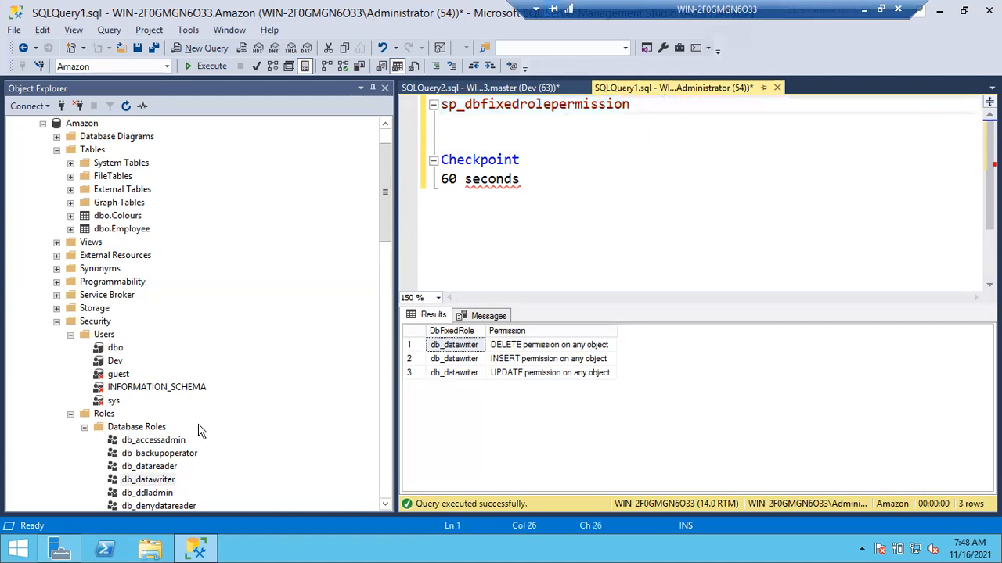
{"action": "left_click_drag", "start_coordinate": [161, 495], "coordinate": [648, 116]}
{"action": "left_click_drag", "start_coordinate": [747, 108], "coordinate": [363, 104]}
{"action": "key", "text": "F5"}
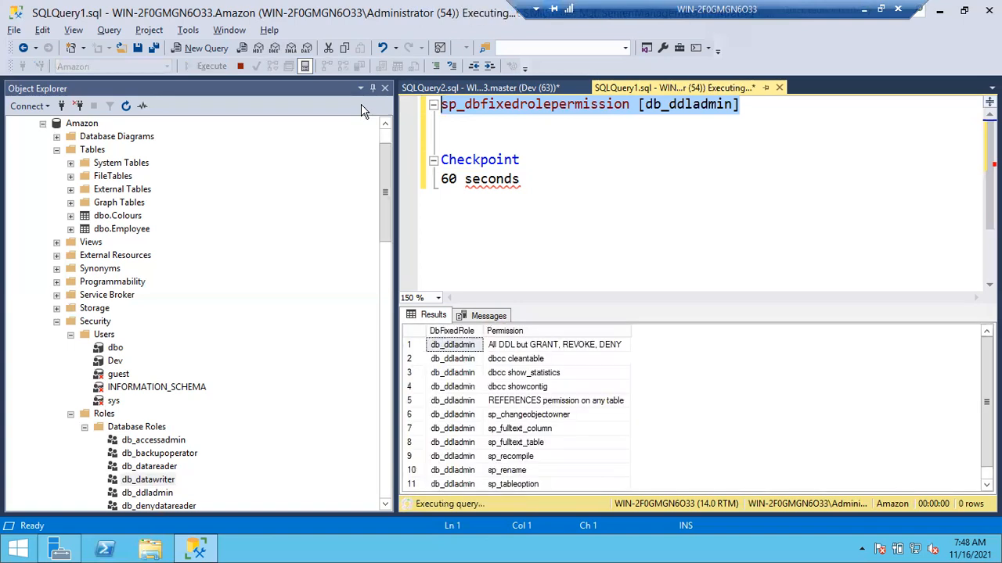
Step: Examine the permissions listed for db_ddladmin, including the dbcc, sp_fulltext and TRUNCATE TABLE entries
{"action": "left_click", "coordinate": [597, 446]}
{"action": "scroll", "coordinate": [598, 454], "scroll_direction": "down", "scroll_amount": 1}
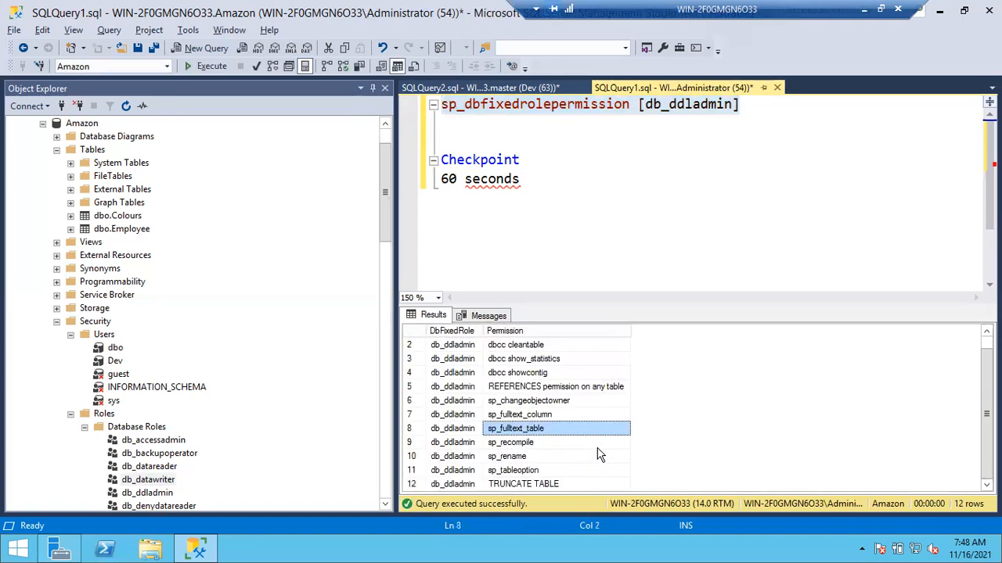
{"action": "scroll", "coordinate": [537, 445], "scroll_direction": "up", "scroll_amount": 1}
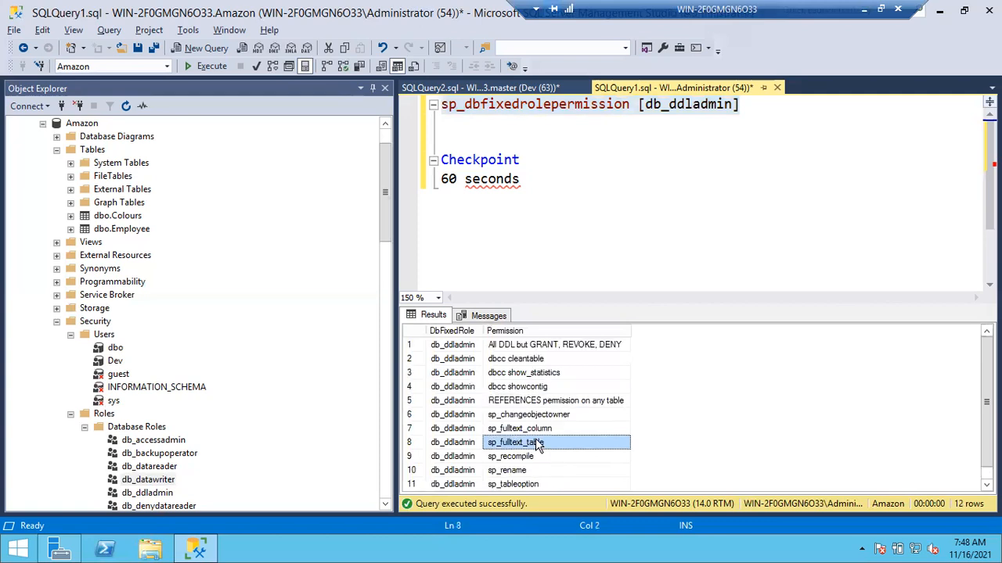
{"action": "left_click", "coordinate": [536, 360]}
{"action": "scroll", "coordinate": [537, 367], "scroll_direction": "down", "scroll_amount": 1}
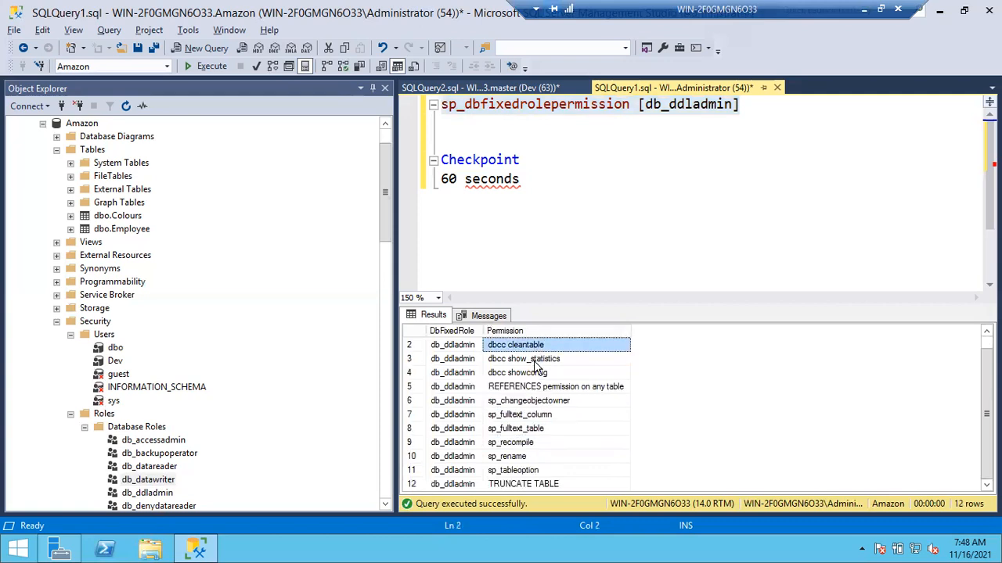
{"action": "left_click", "coordinate": [535, 361]}
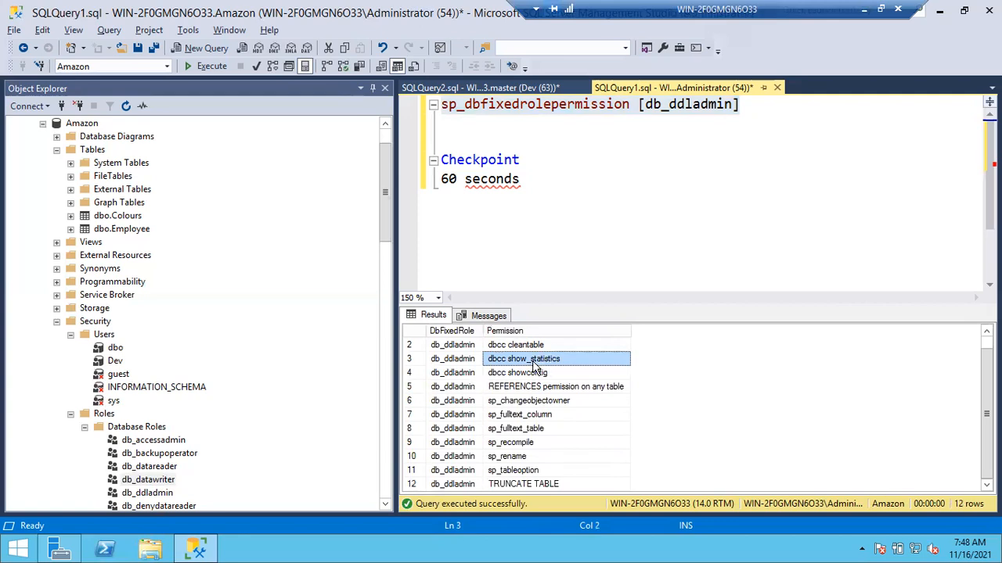
{"action": "left_click", "coordinate": [537, 375]}
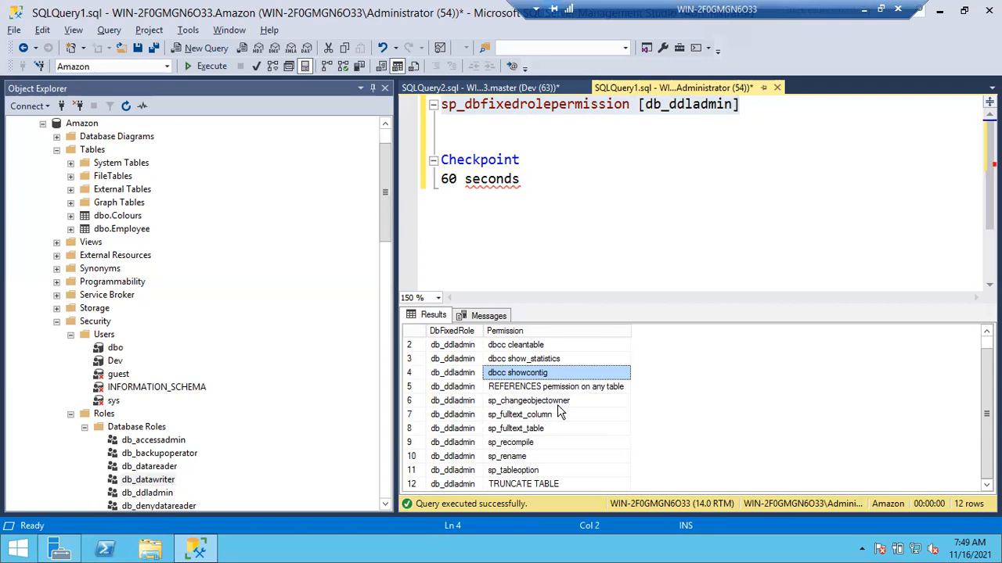
{"action": "left_click", "coordinate": [542, 415]}
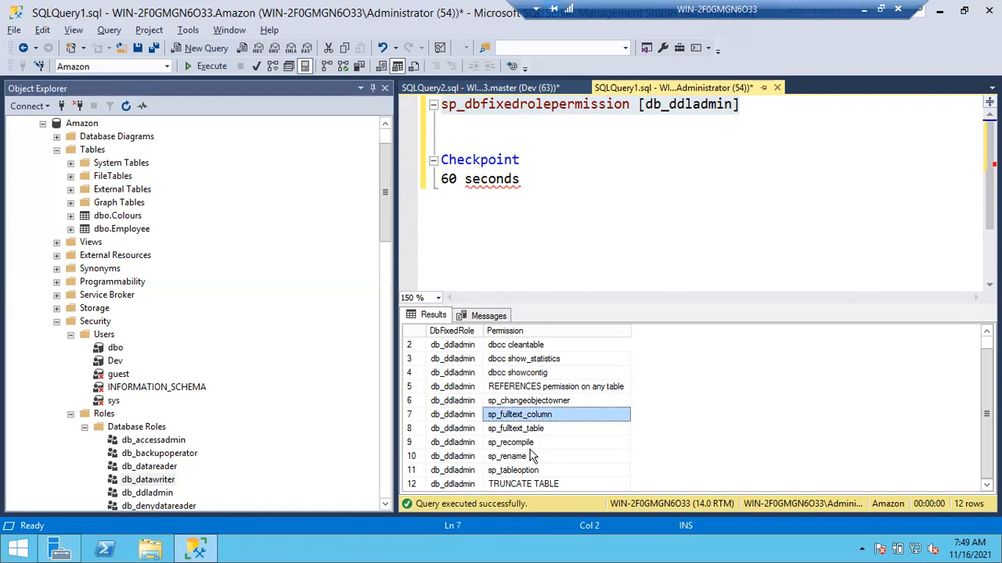
{"action": "left_click", "coordinate": [539, 485]}
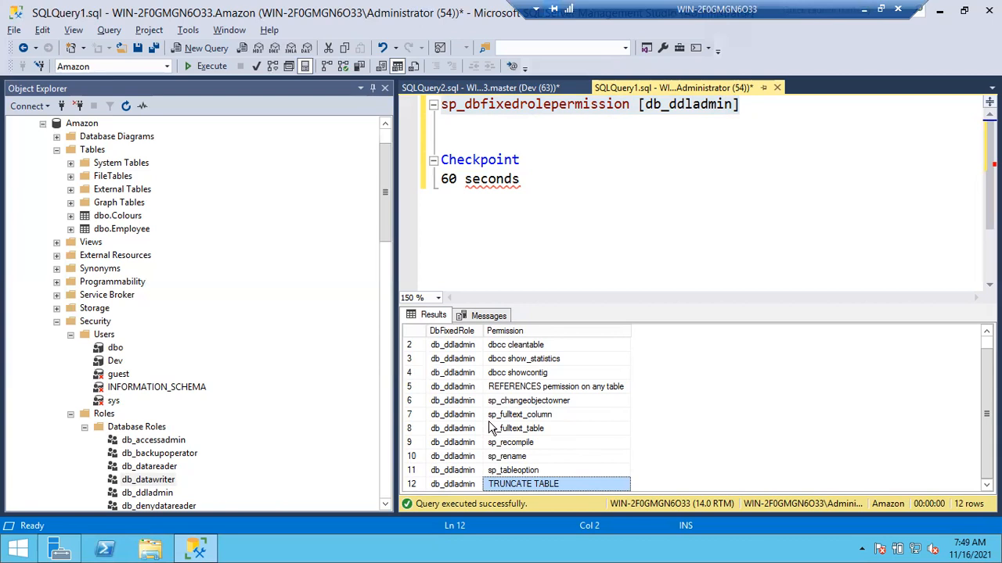
Step: Add the words Delete, Drop and Truncate on separate lines below the Checkpoint note in SQLQuery1
{"action": "left_click", "coordinate": [539, 205]}
{"action": "key", "text": "Return"}
{"action": "type", "text": "Delete"}
{"action": "key", "text": "Return"}
{"action": "type", "text": "D"}
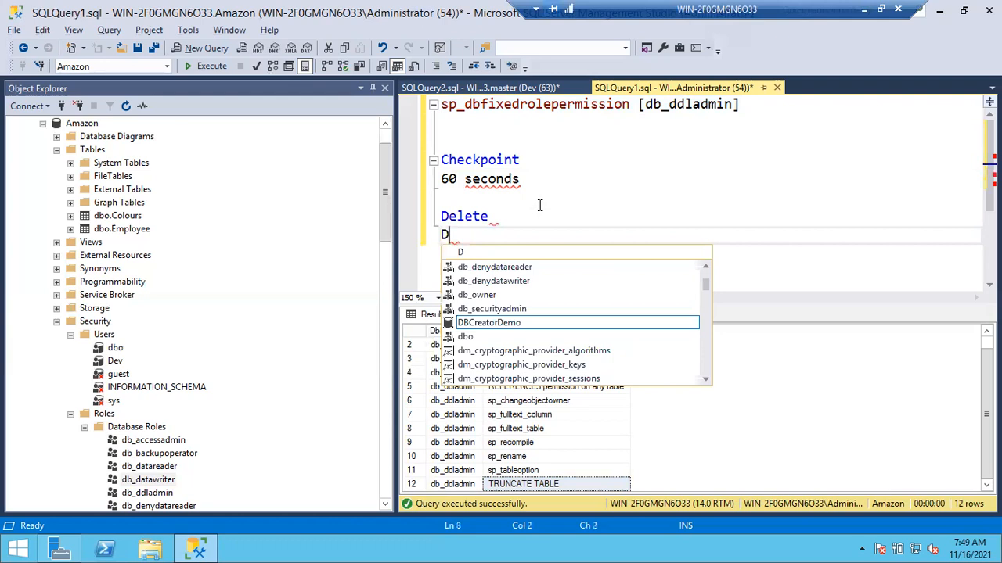
{"action": "type", "text": "rop"}
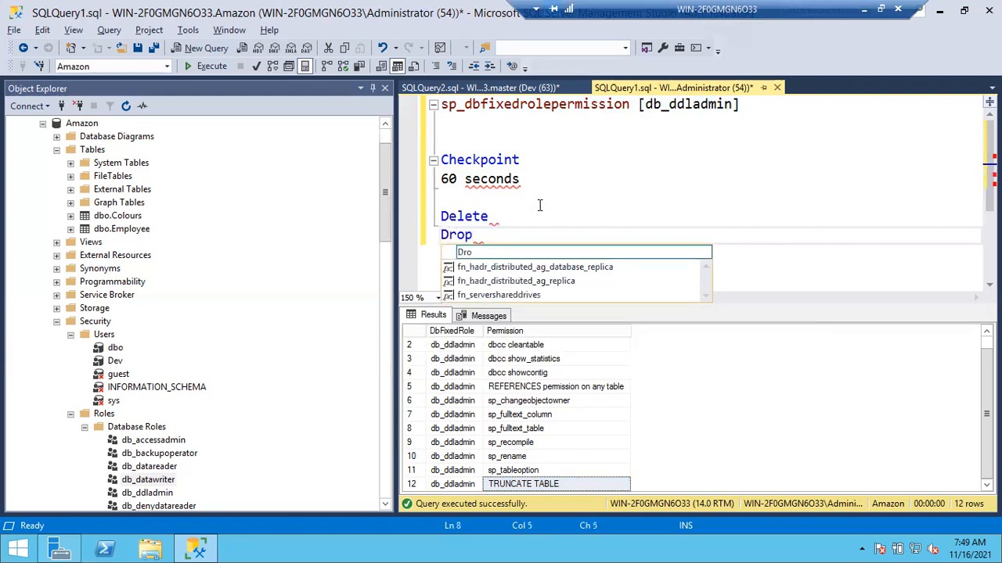
{"action": "key", "text": "Escape"}
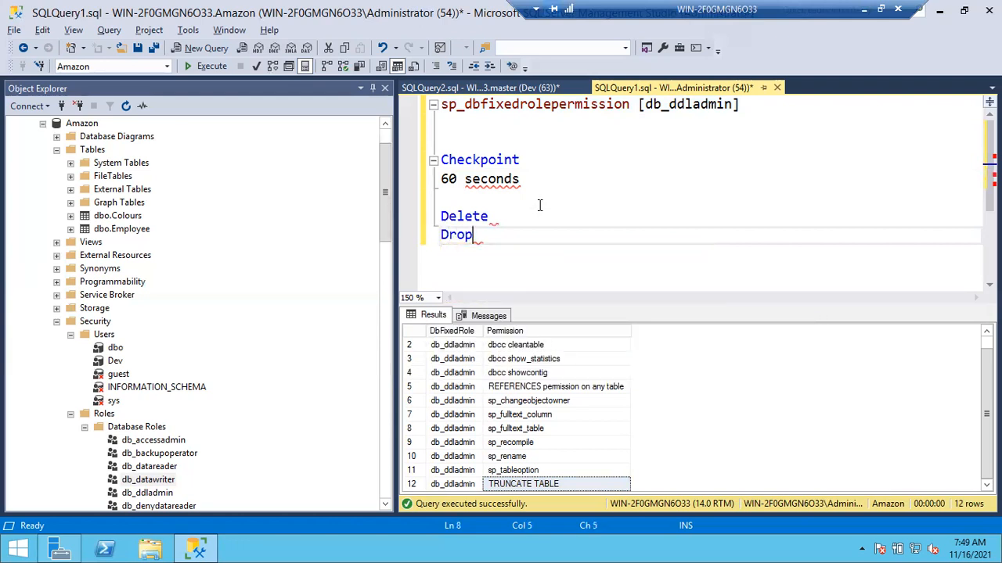
{"action": "key", "text": "Return"}
{"action": "type", "text": "Truncate"}
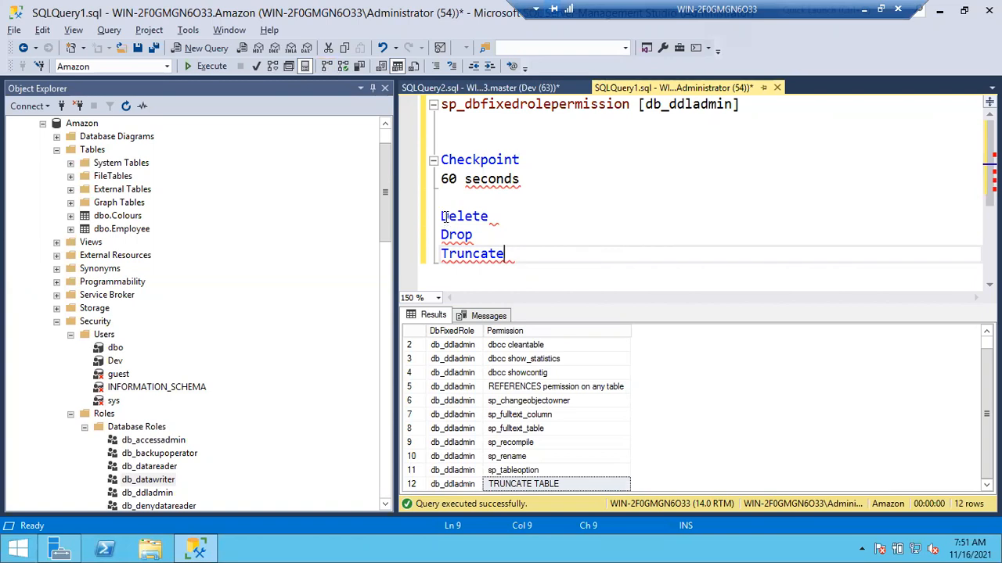
Step: Highlight the Delete, Drop and Truncate lines one after another to compare them
{"action": "double_click", "coordinate": [452, 215]}
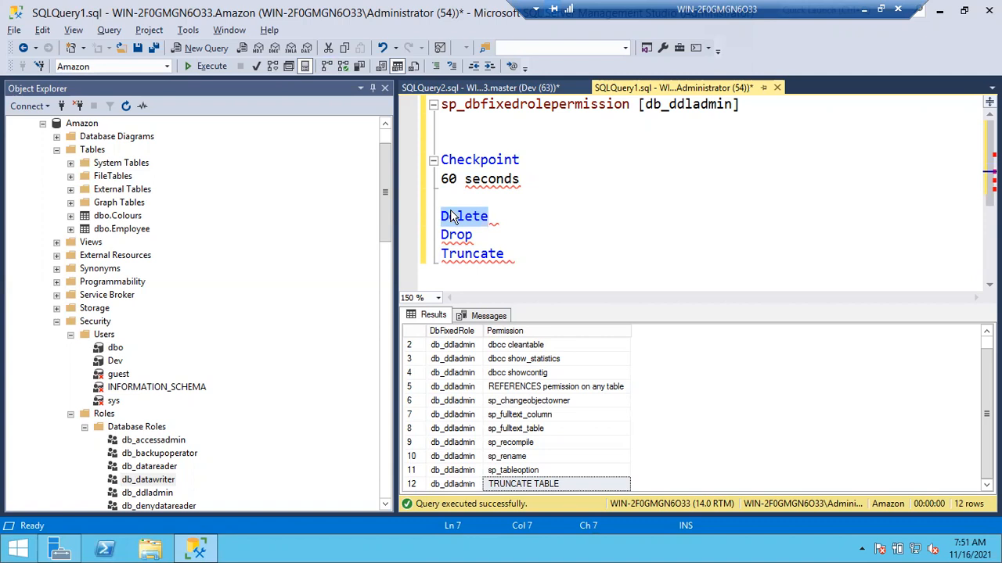
{"action": "left_click", "coordinate": [431, 236]}
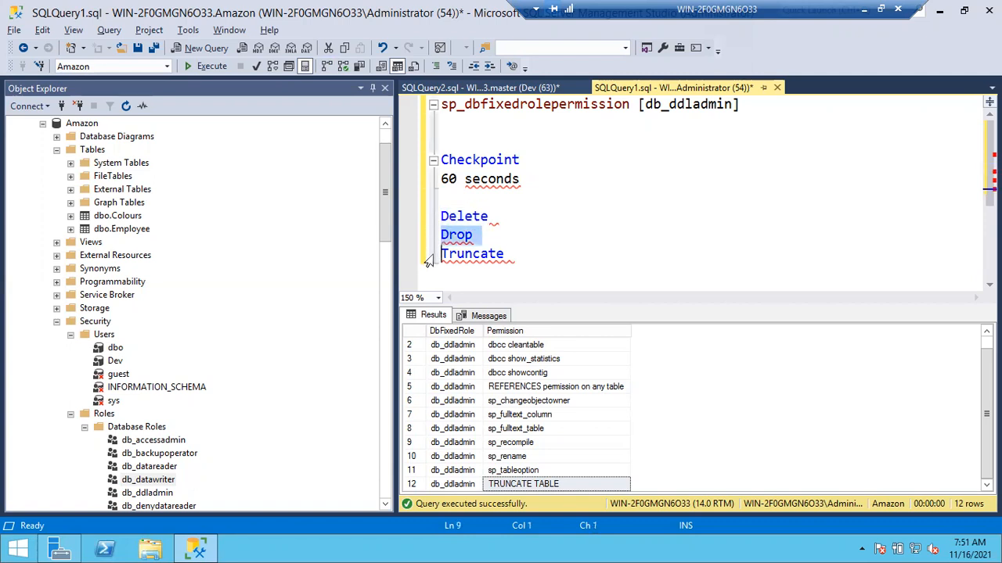
{"action": "left_click", "coordinate": [428, 258]}
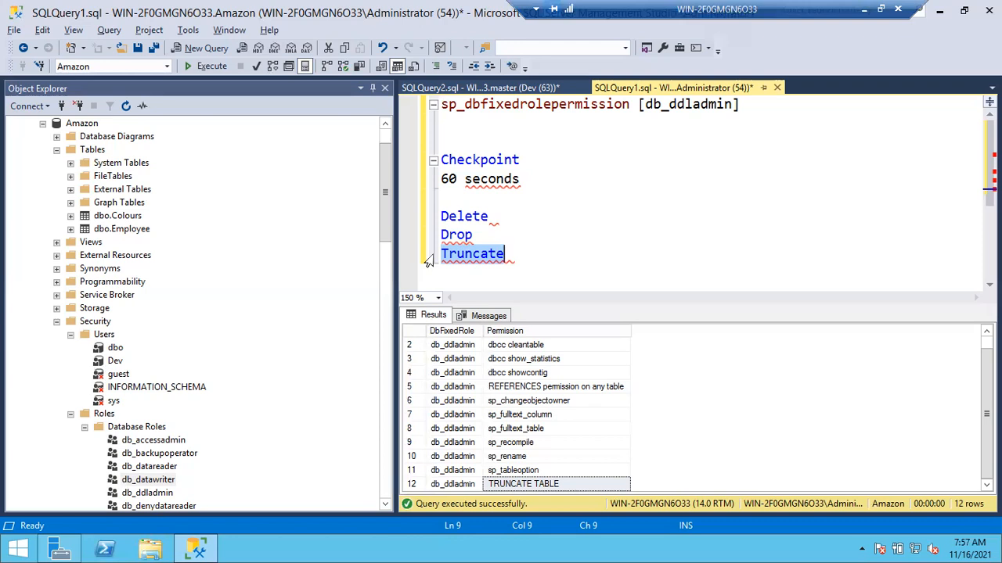
{"action": "left_click", "coordinate": [576, 237]}
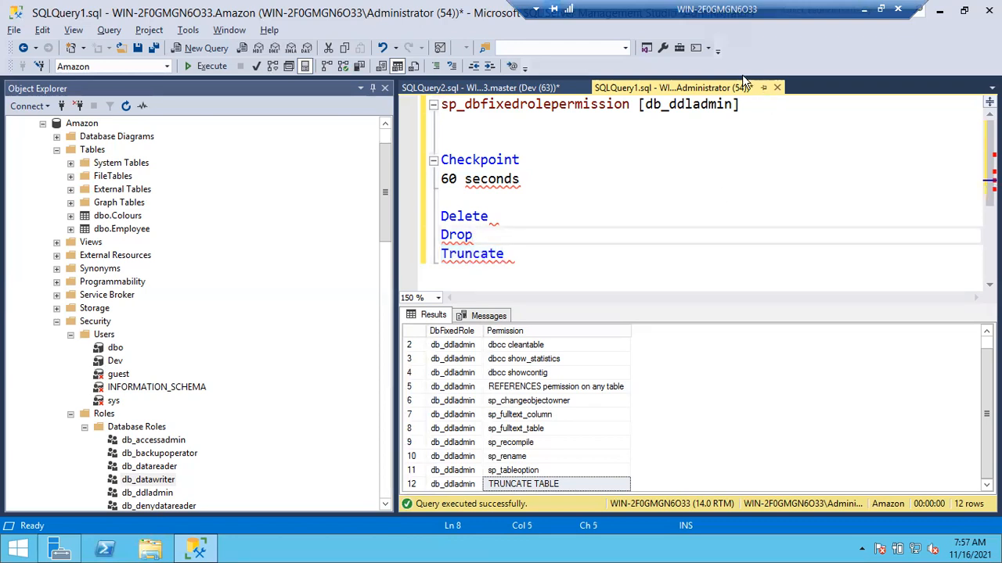
Step: Replace the role argument with db_denydatareader from Amazon's database roles and run sp_dbfixedrolepermission for it
{"action": "left_click", "coordinate": [759, 110]}
{"action": "left_click_drag", "start_coordinate": [760, 109], "coordinate": [644, 105]}
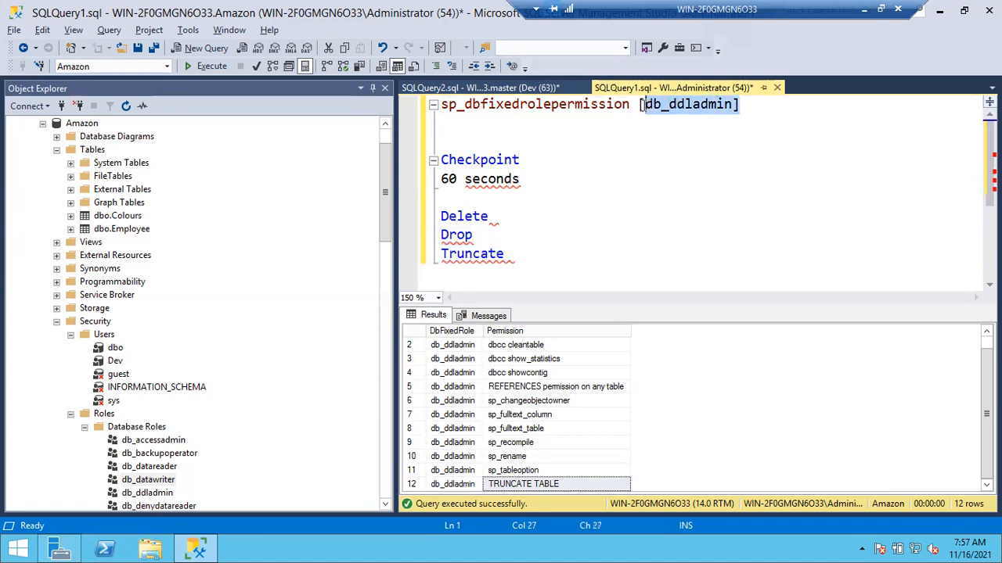
{"action": "key", "text": "BackSpace"}
{"action": "key", "text": "BackSpace"}
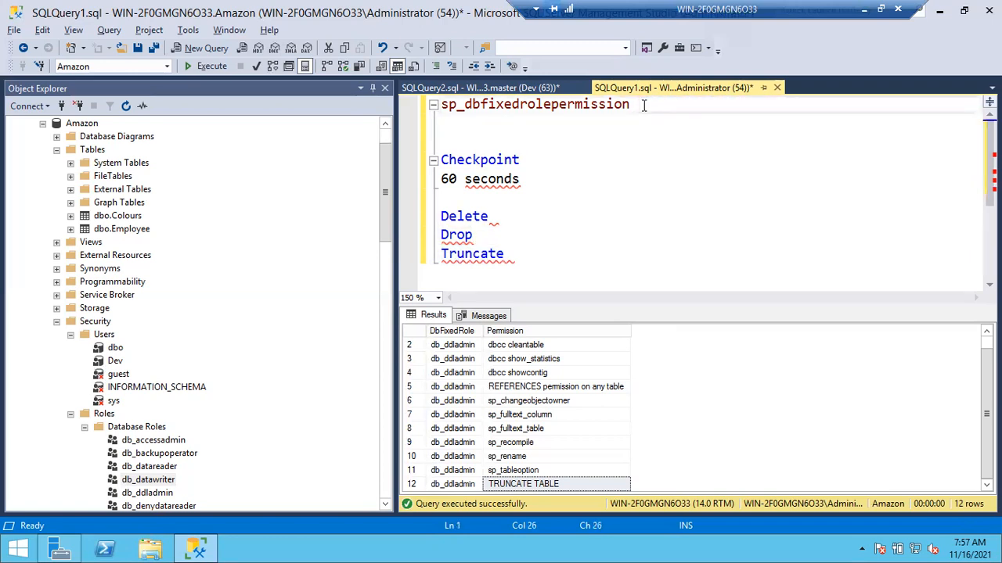
{"action": "left_click_drag", "start_coordinate": [385, 241], "coordinate": [385, 263]}
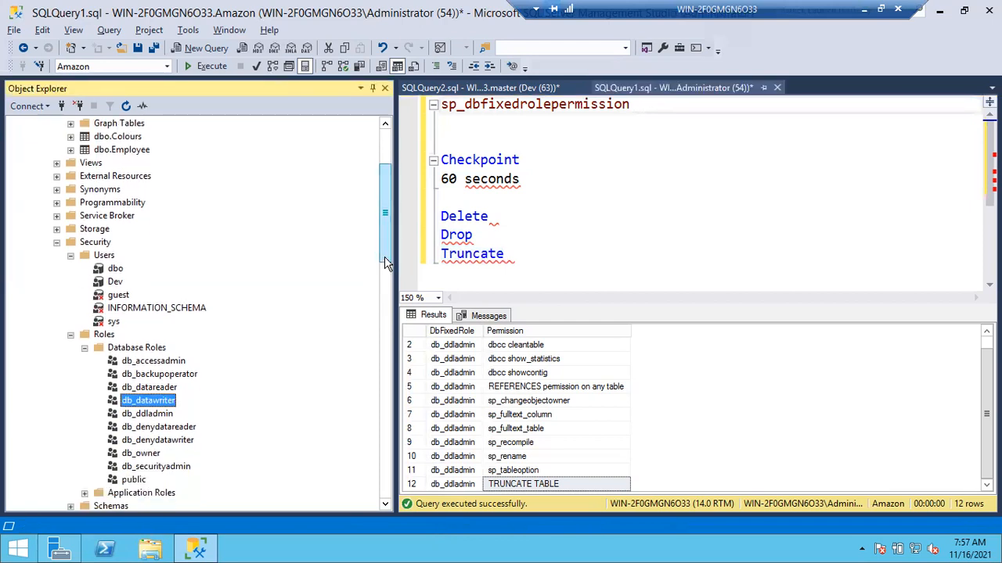
{"action": "left_click", "coordinate": [158, 428]}
{"action": "left_click_drag", "start_coordinate": [153, 428], "coordinate": [646, 114]}
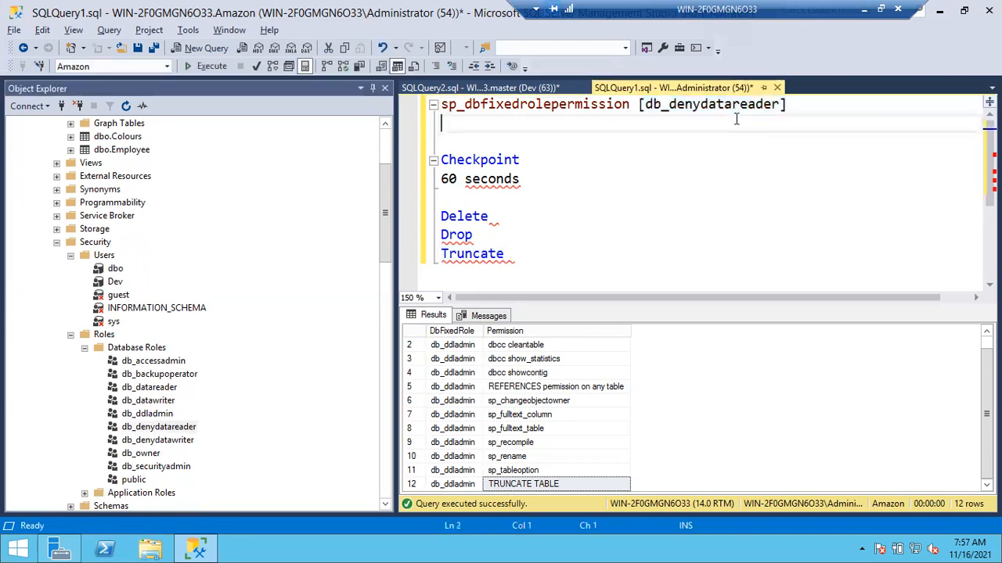
{"action": "left_click_drag", "start_coordinate": [803, 100], "coordinate": [423, 104]}
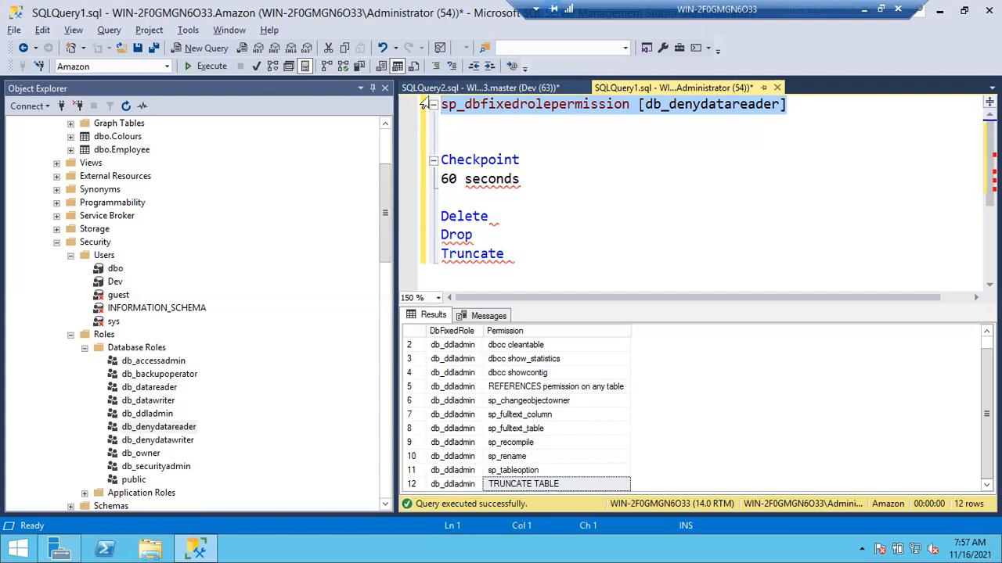
{"action": "key", "text": "F5"}
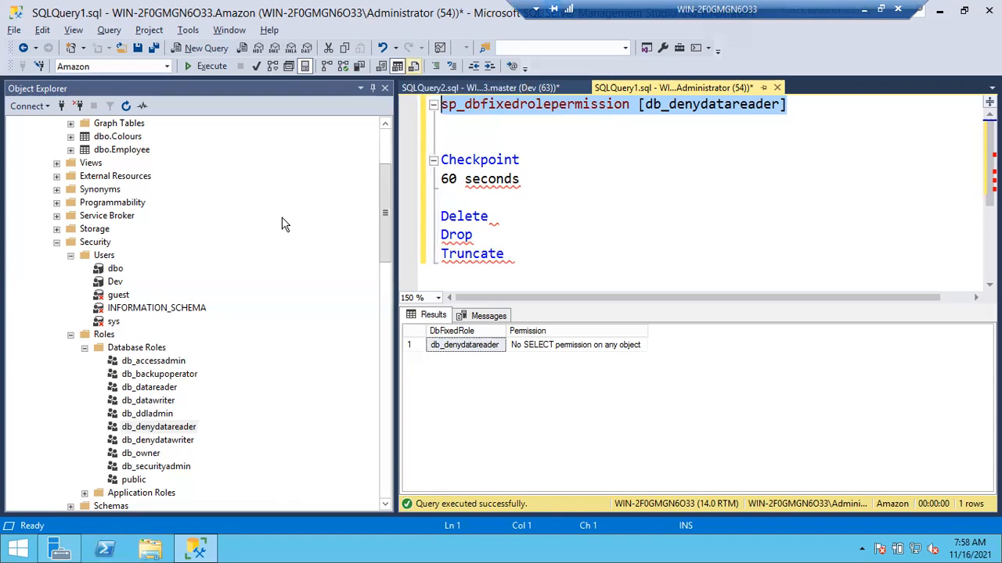
Step: In the Dev login's user mapping for Amazon, grant db_denydatareader alongside db_datareader and save the properties
{"action": "left_click", "coordinate": [387, 222]}
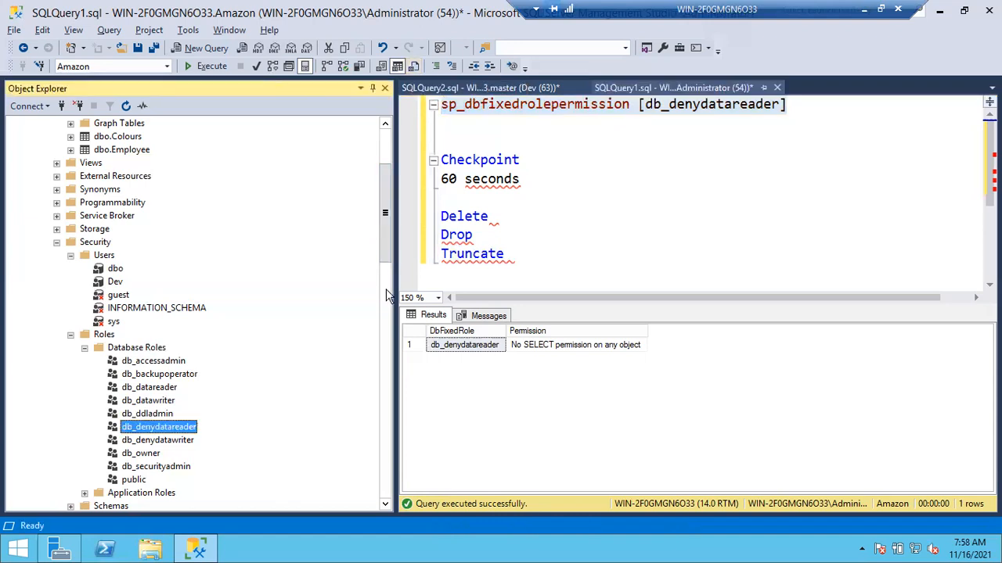
{"action": "scroll", "coordinate": [388, 258], "scroll_direction": "down", "scroll_amount": 9}
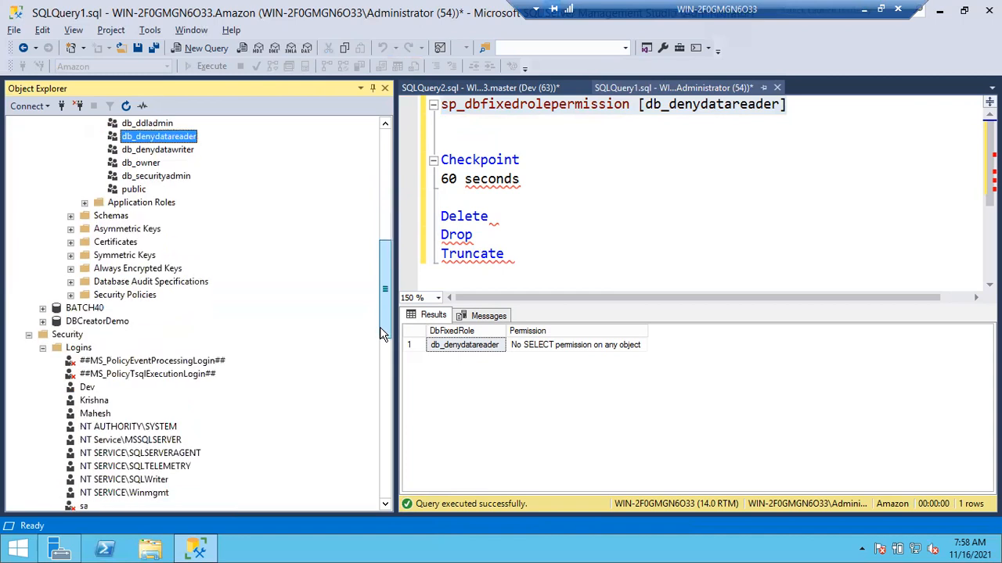
{"action": "double_click", "coordinate": [87, 334]}
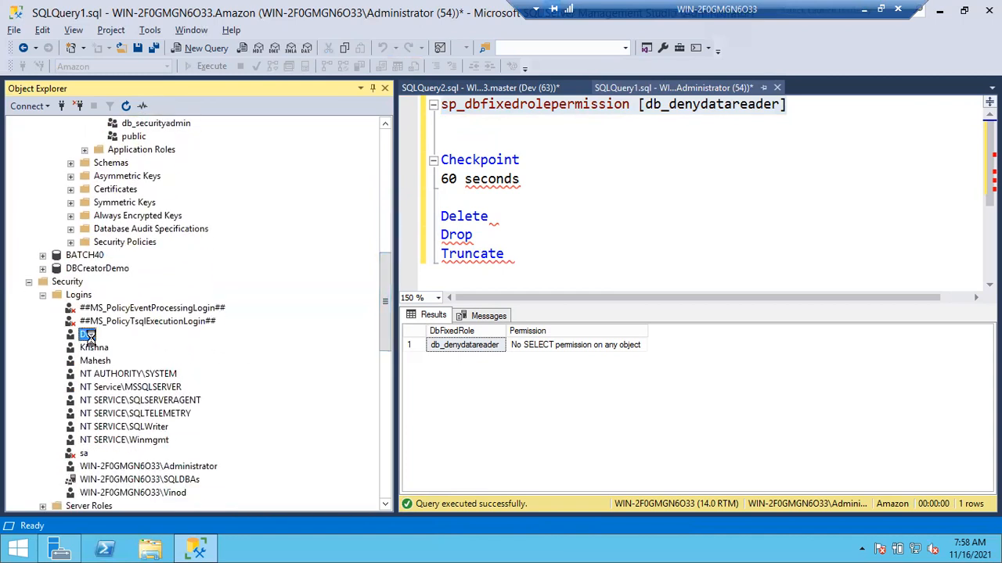
{"action": "left_click", "coordinate": [289, 88]}
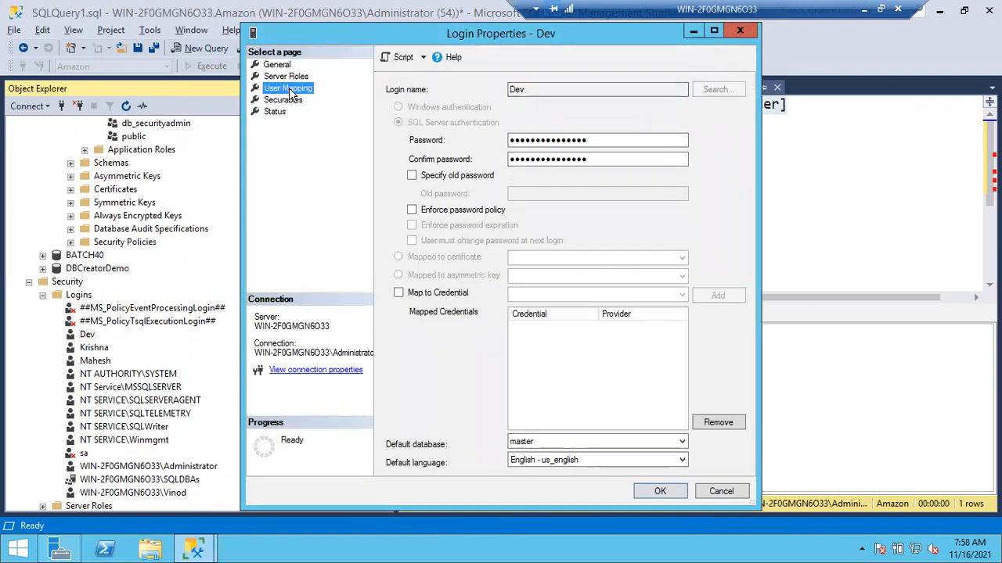
{"action": "left_click", "coordinate": [446, 118]}
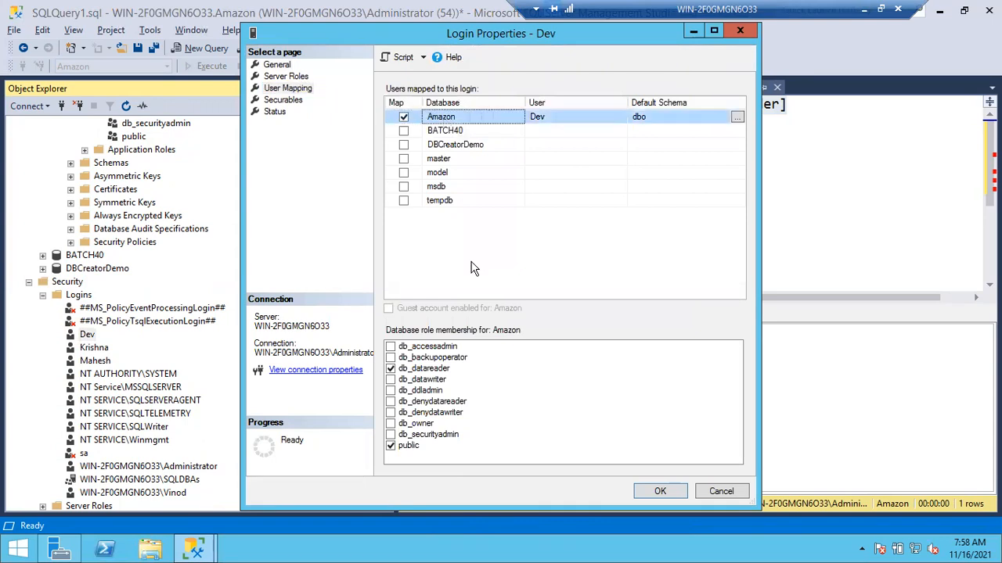
{"action": "double_click", "coordinate": [420, 371]}
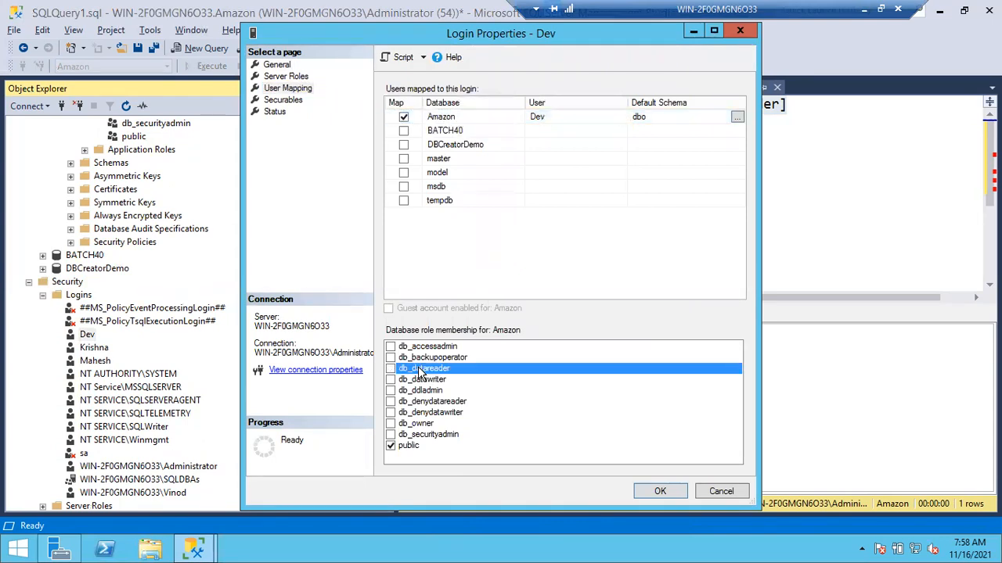
{"action": "double_click", "coordinate": [391, 404]}
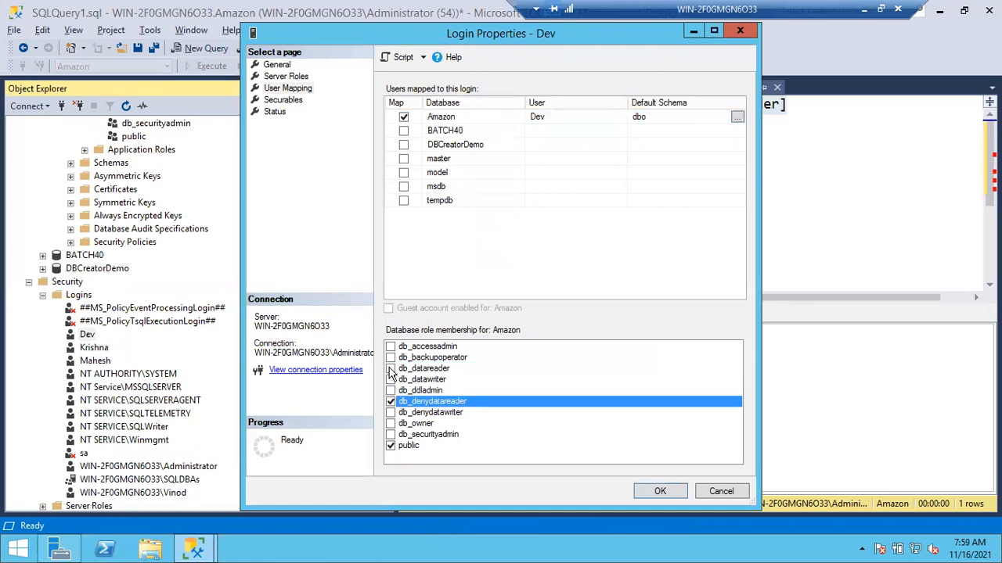
{"action": "double_click", "coordinate": [390, 369]}
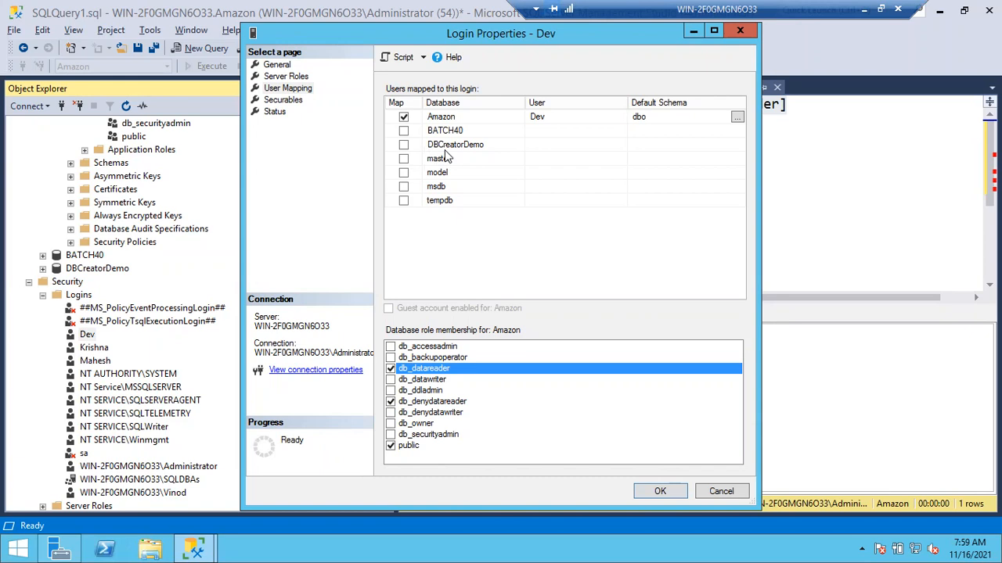
{"action": "left_click", "coordinate": [659, 491]}
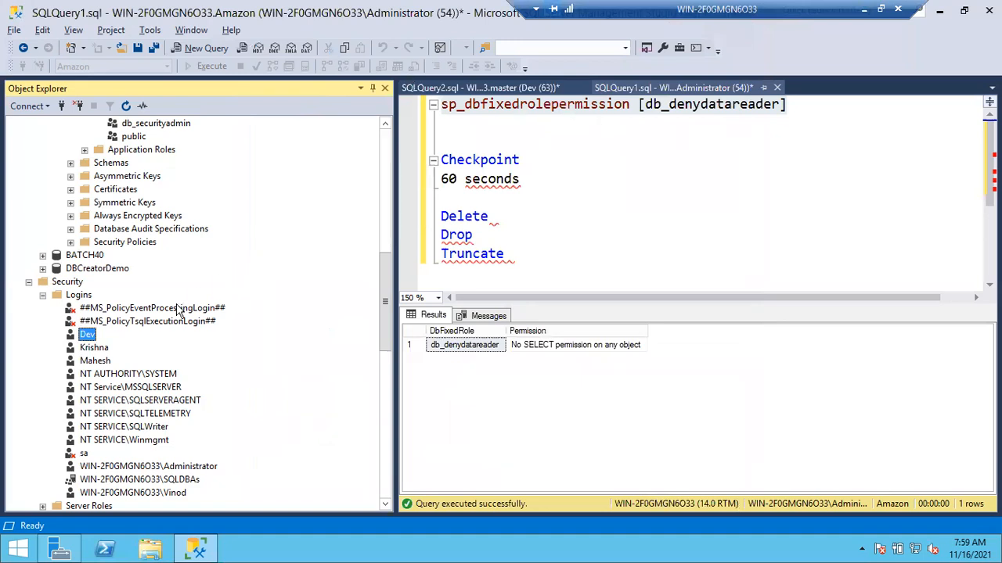
Step: Reopen the Dev login's user mapping to review its Amazon database roles, and close the properties
{"action": "double_click", "coordinate": [86, 335]}
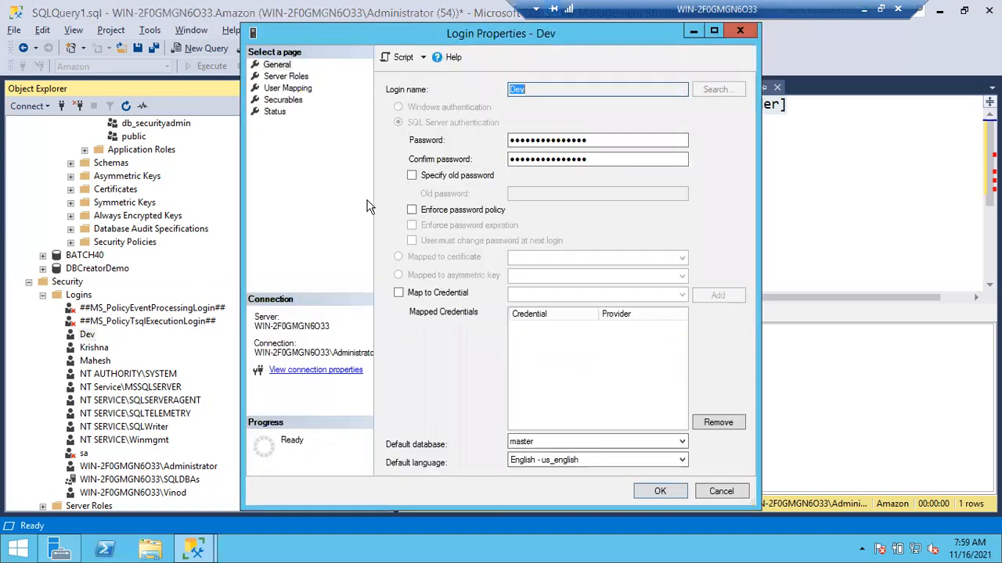
{"action": "left_click", "coordinate": [290, 89]}
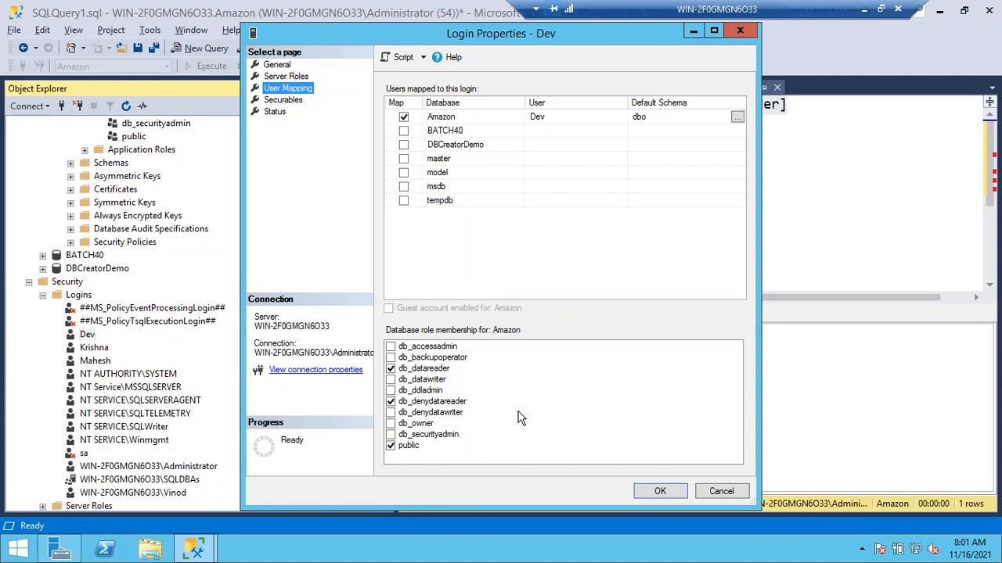
{"action": "left_click", "coordinate": [649, 490]}
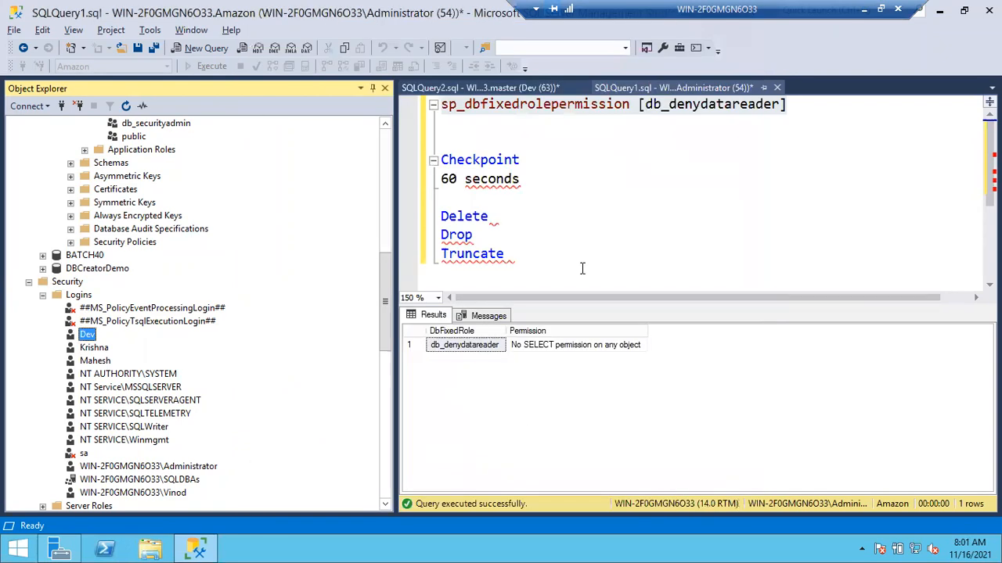
Step: Switch to the Dev session and rerun the SELECT query on amazon..colours to test the deny role
{"action": "left_click", "coordinate": [634, 130]}
{"action": "left_click", "coordinate": [520, 86]}
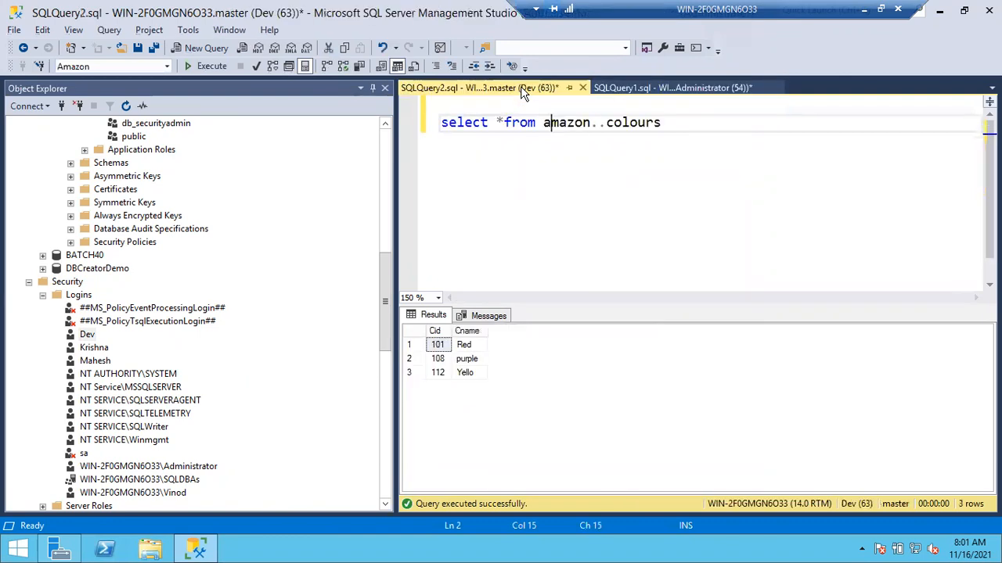
{"action": "left_click", "coordinate": [418, 129]}
{"action": "key", "text": "F5"}
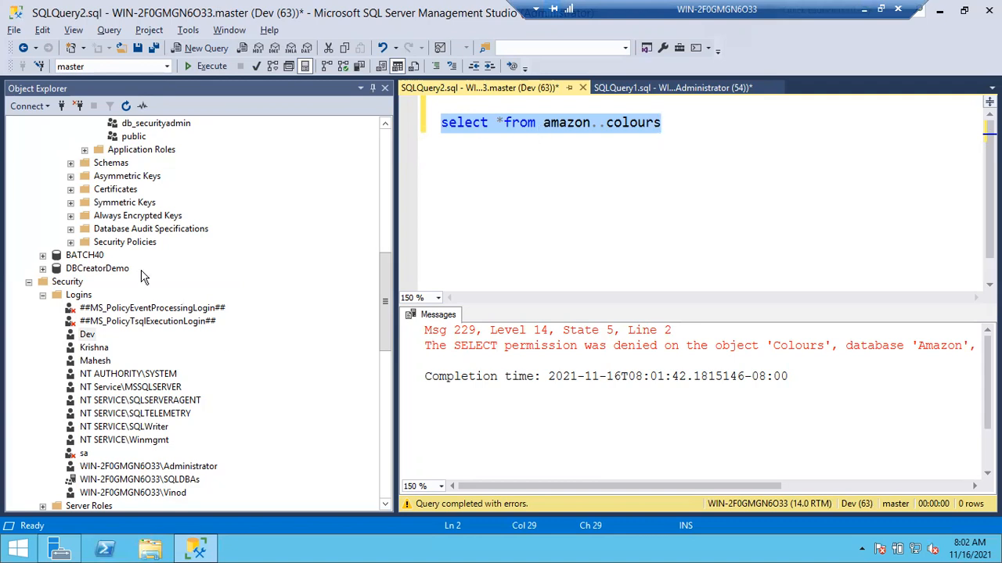
{"action": "scroll", "coordinate": [183, 229], "scroll_direction": "up", "scroll_amount": 4}
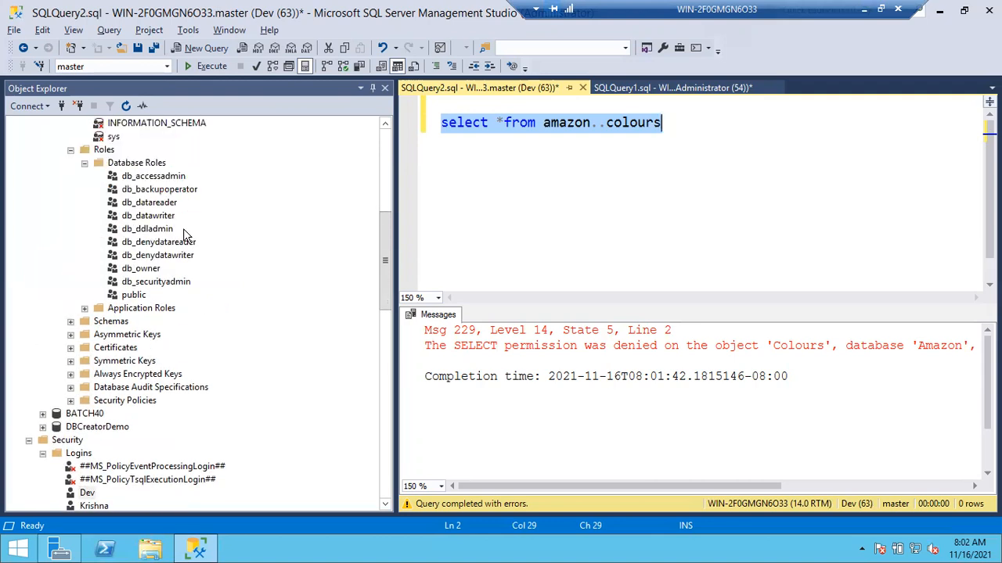
{"action": "scroll", "coordinate": [183, 228], "scroll_direction": "down", "scroll_amount": 2}
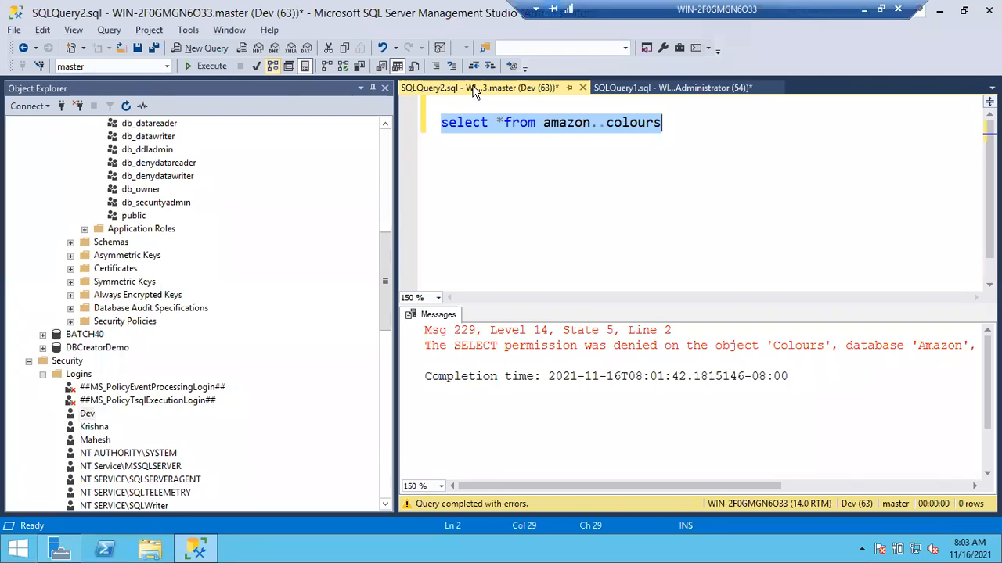
{"action": "left_click", "coordinate": [567, 189]}
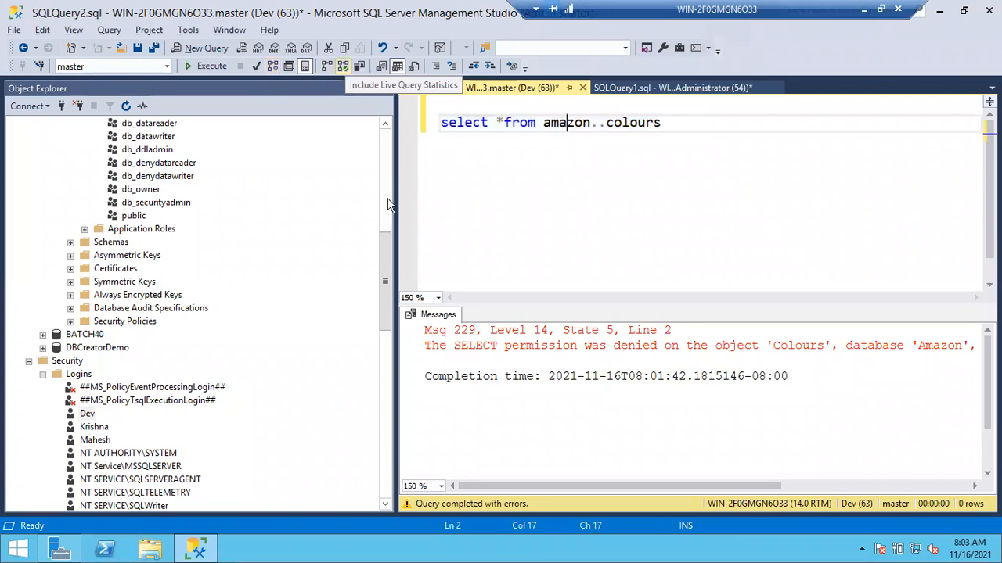
{"action": "left_click", "coordinate": [382, 243]}
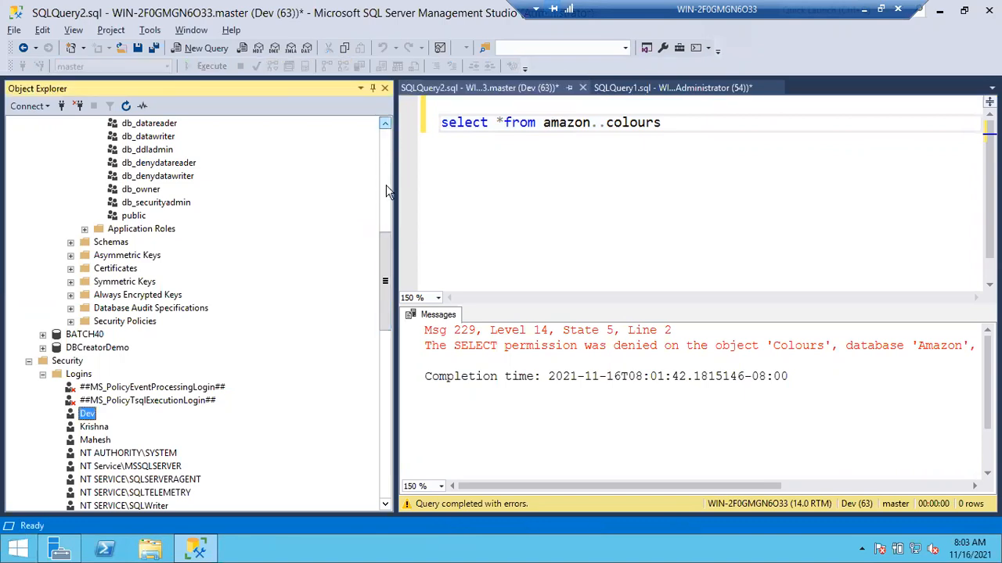
{"action": "left_click_drag", "start_coordinate": [391, 242], "coordinate": [391, 141]}
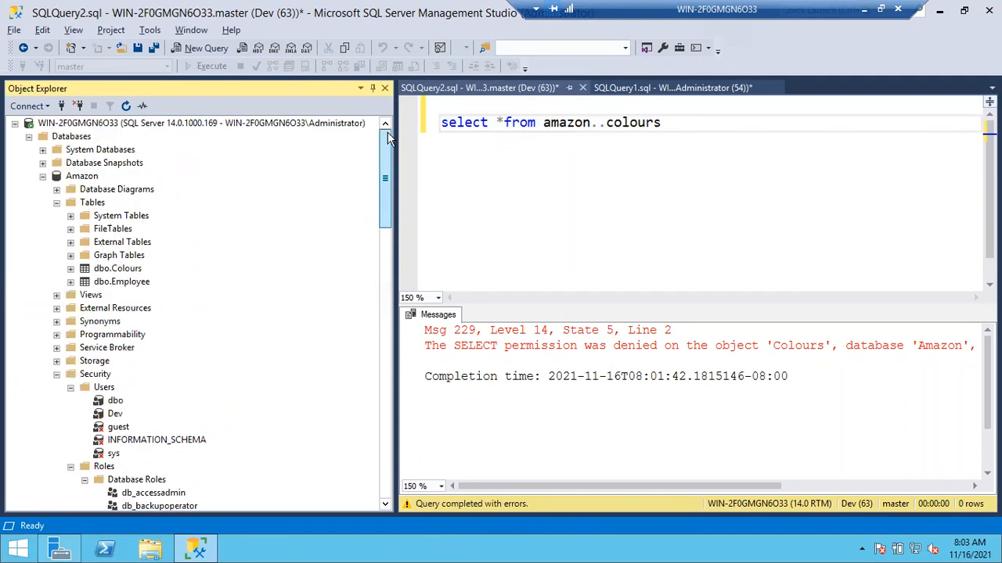
Step: In the Administrator query, replace the sp_dbfixedrolepermission argument with db_denydatawriter from Amazon's database roles and run the statement
{"action": "left_click", "coordinate": [671, 86]}
{"action": "left_click", "coordinate": [726, 107]}
{"action": "left_click_drag", "start_coordinate": [393, 226], "coordinate": [385, 262]}
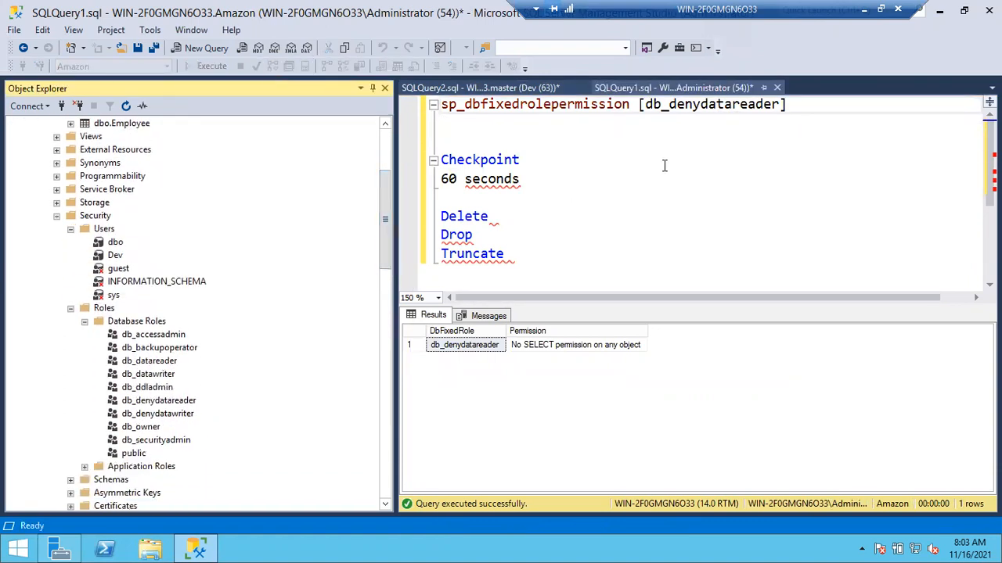
{"action": "left_click_drag", "start_coordinate": [786, 106], "coordinate": [640, 108]}
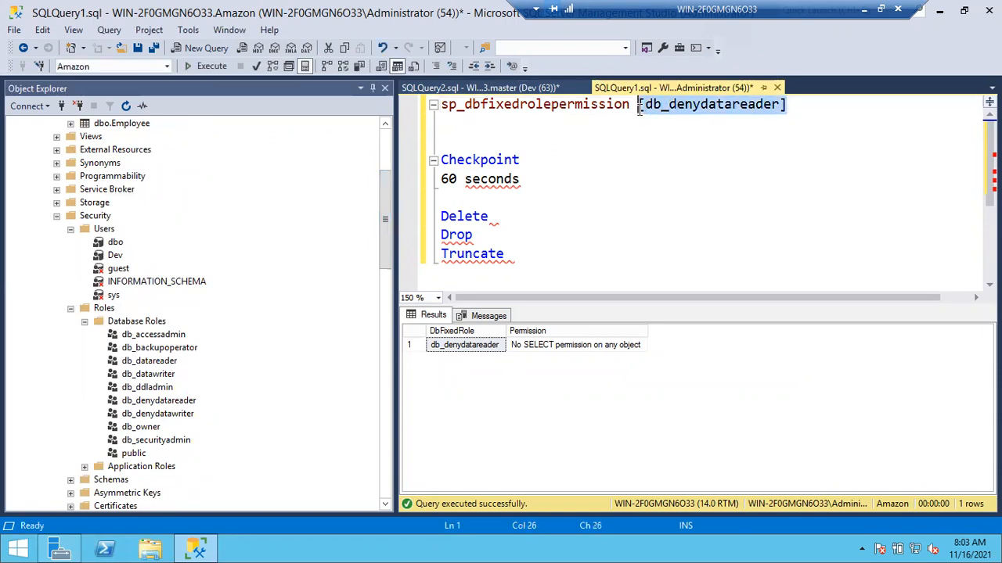
{"action": "key", "text": "Delete"}
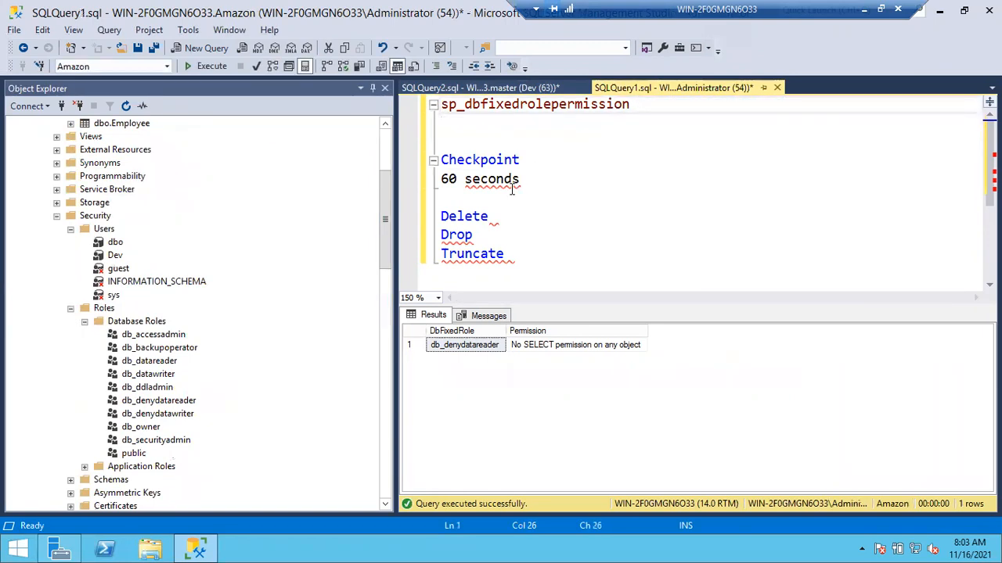
{"action": "left_click_drag", "start_coordinate": [160, 415], "coordinate": [643, 116]}
{"action": "left_click", "coordinate": [798, 104]}
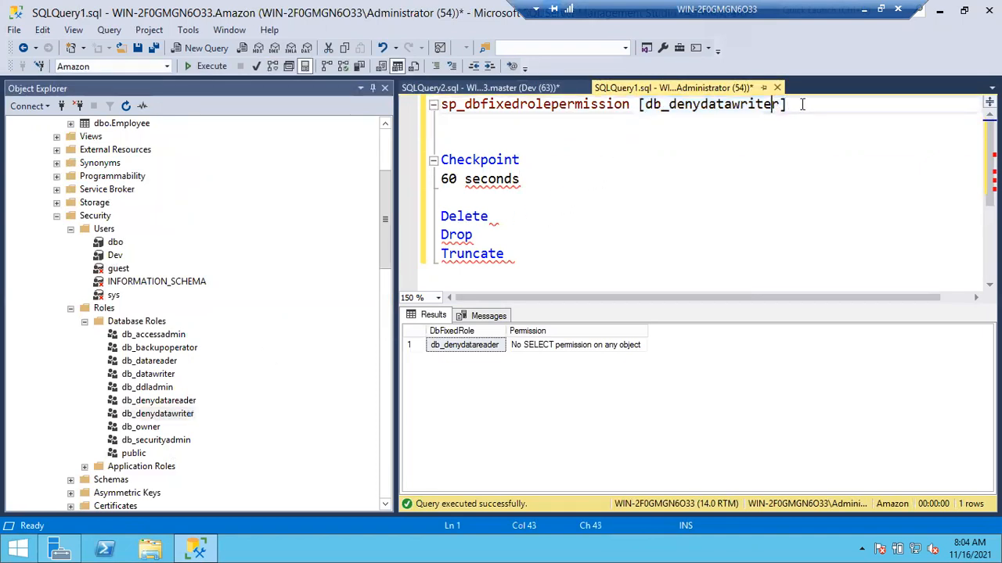
{"action": "left_click_drag", "start_coordinate": [806, 104], "coordinate": [402, 108]}
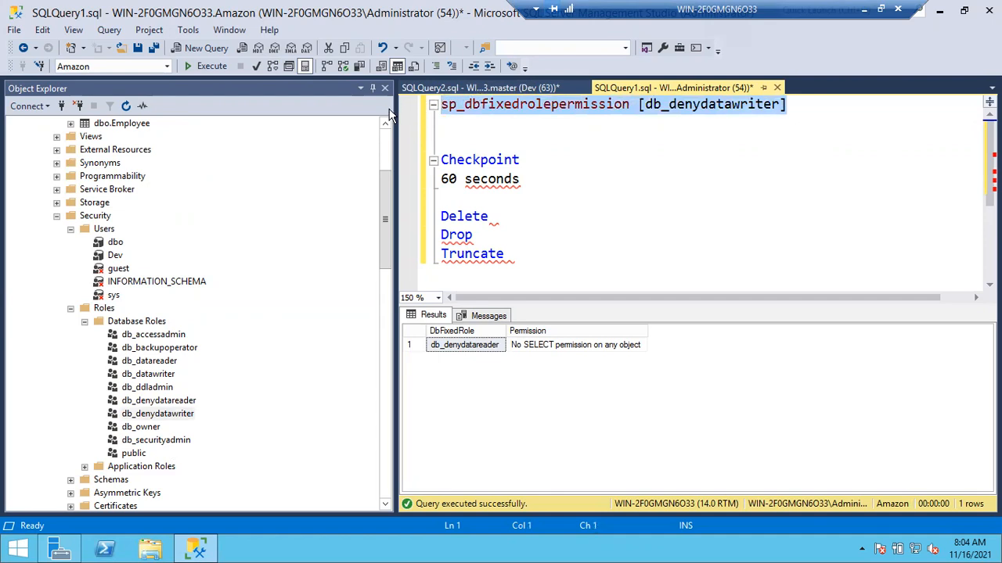
{"action": "key", "text": "F5"}
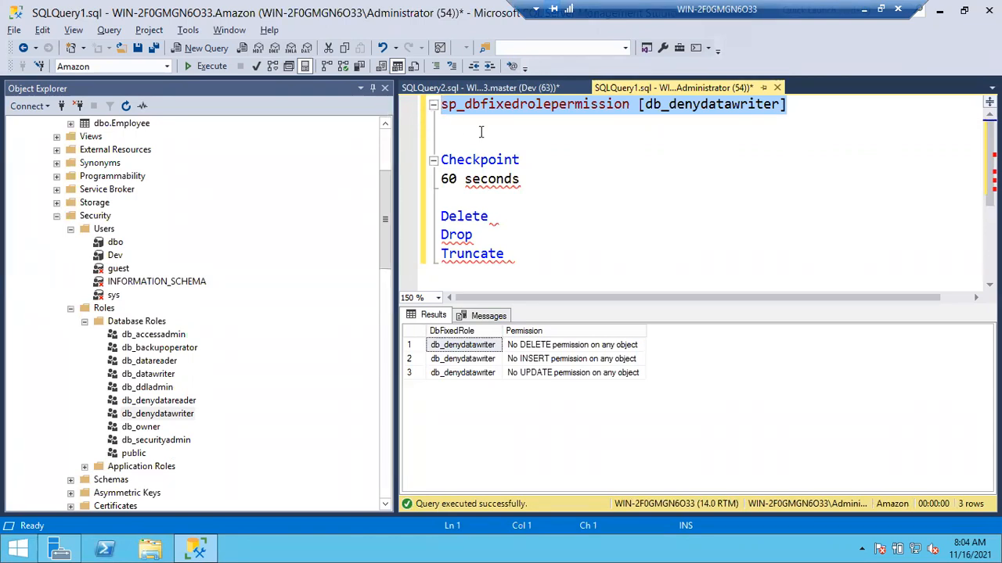
Step: Replace the role argument with db_securityadmin from Amazon's database roles and run sp_dbfixedrolepermission for it
{"action": "left_click", "coordinate": [647, 157]}
{"action": "left_click_drag", "start_coordinate": [641, 104], "coordinate": [792, 99]}
{"action": "key", "text": "Delete"}
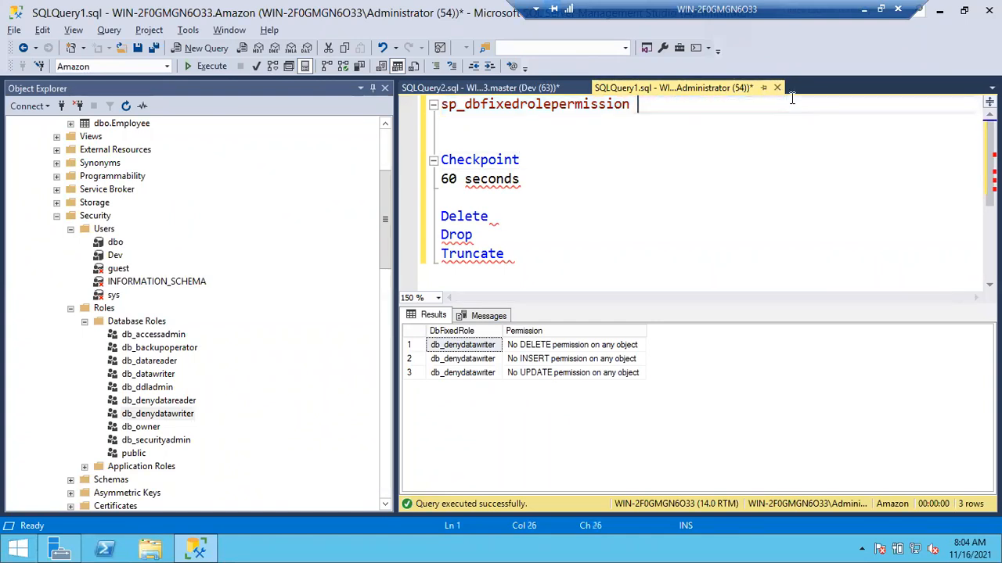
{"action": "left_click_drag", "start_coordinate": [157, 413], "coordinate": [642, 108]}
{"action": "left_click", "coordinate": [813, 106]}
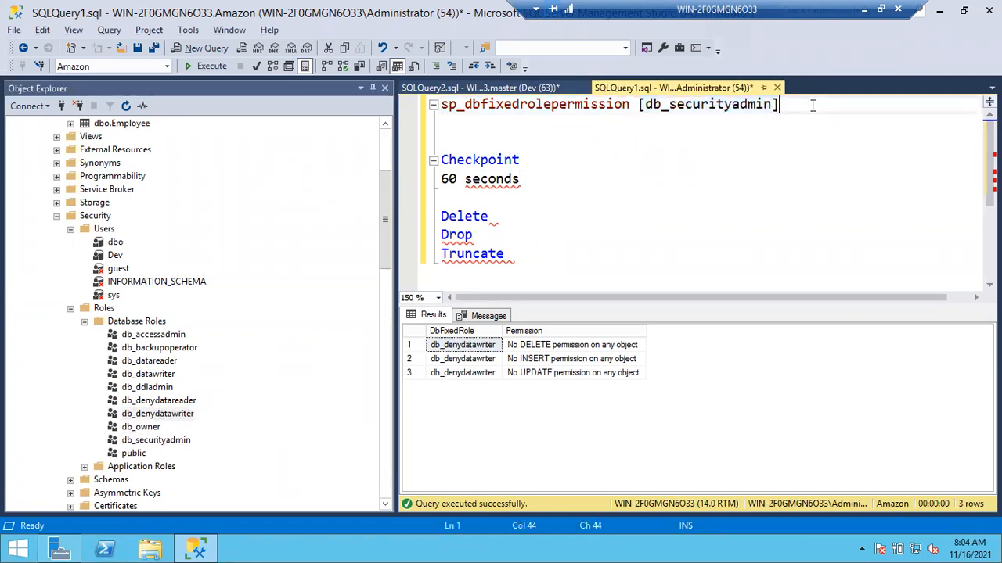
{"action": "left_click_drag", "start_coordinate": [812, 105], "coordinate": [403, 102]}
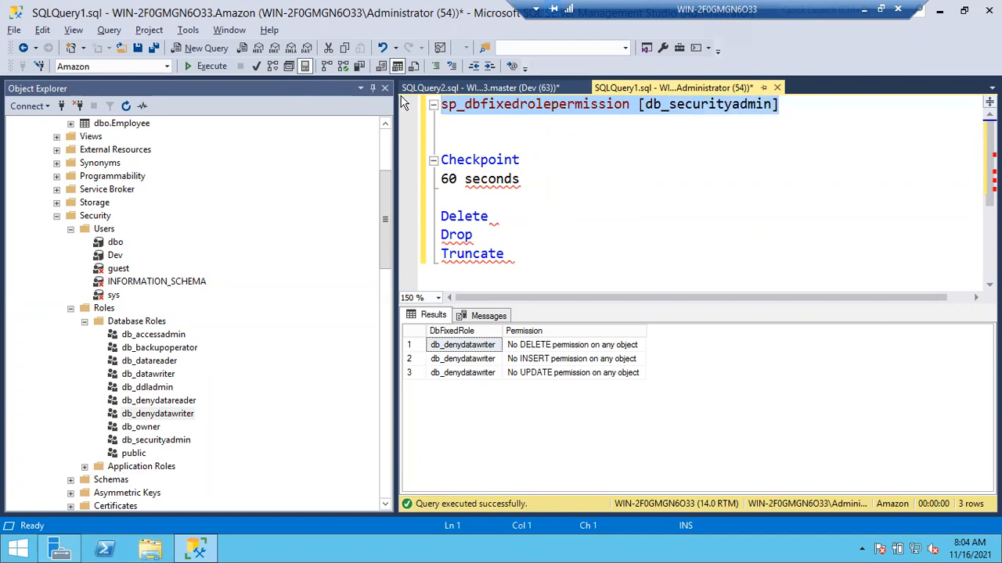
{"action": "key", "text": "F5"}
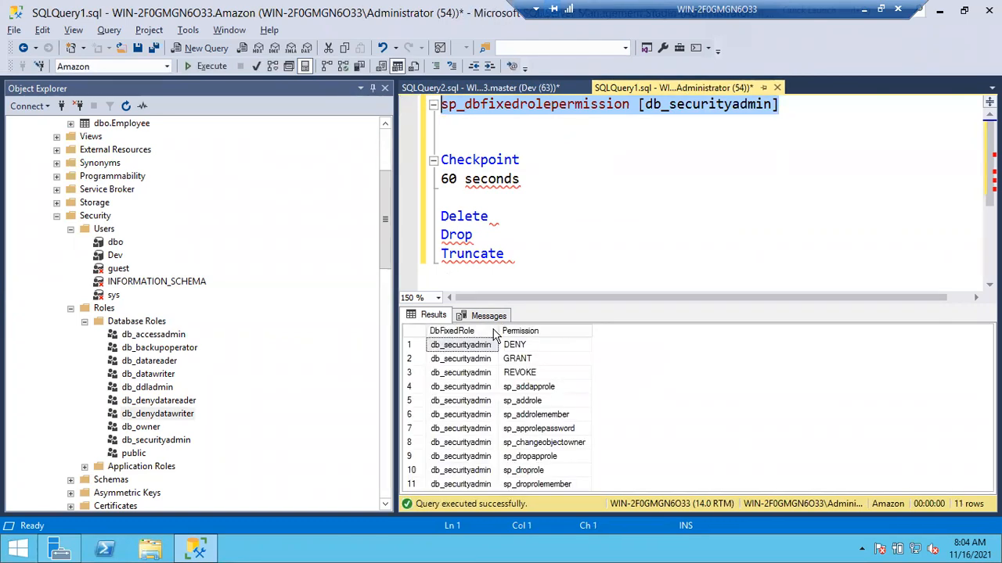
Step: Examine the permissions listed for db_securityadmin in the query results, from the permission statements to the role-management procedures
{"action": "left_click", "coordinate": [522, 374]}
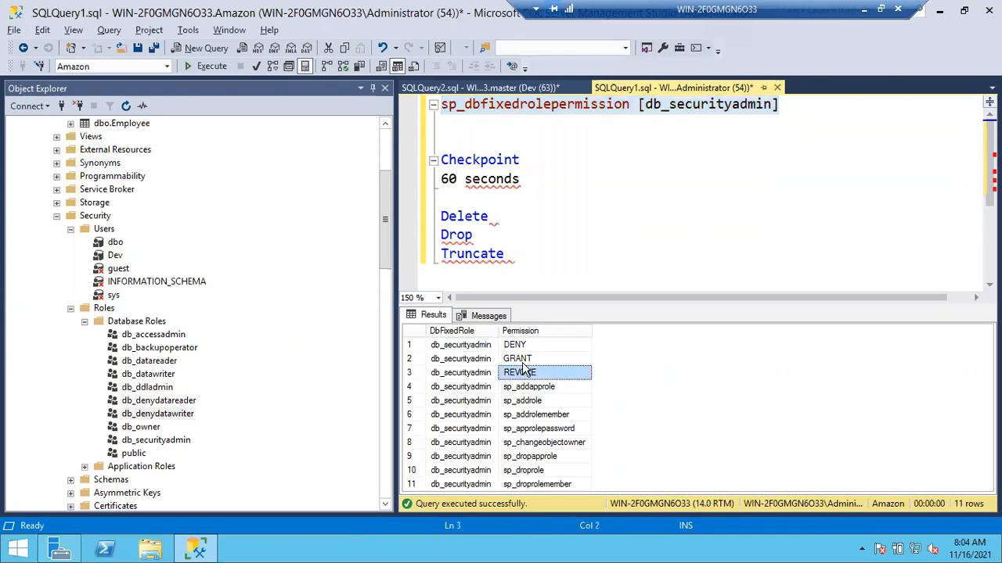
{"action": "left_click", "coordinate": [532, 347]}
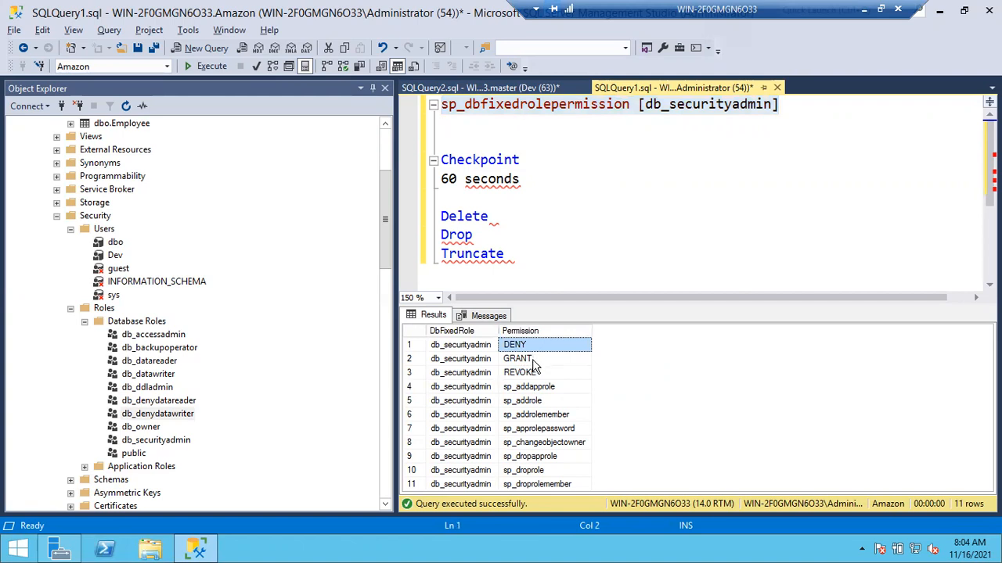
{"action": "left_click", "coordinate": [533, 359]}
{"action": "left_click", "coordinate": [534, 375]}
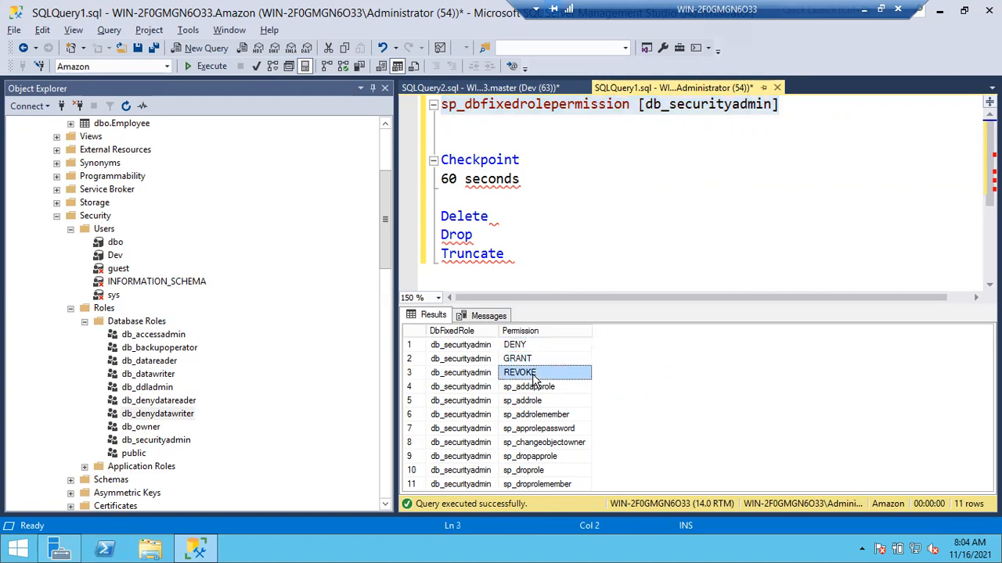
{"action": "left_click", "coordinate": [547, 390]}
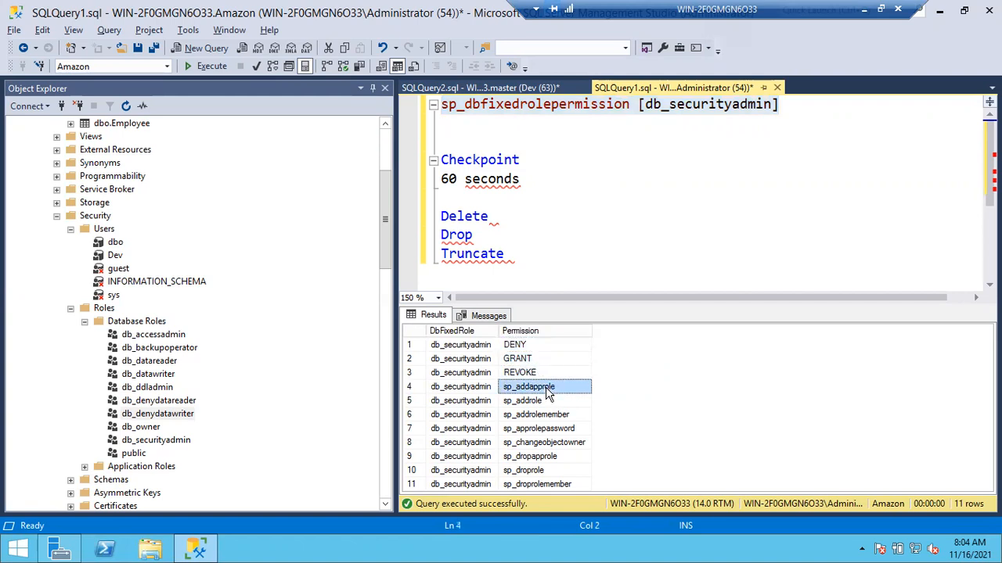
{"action": "left_click", "coordinate": [547, 401]}
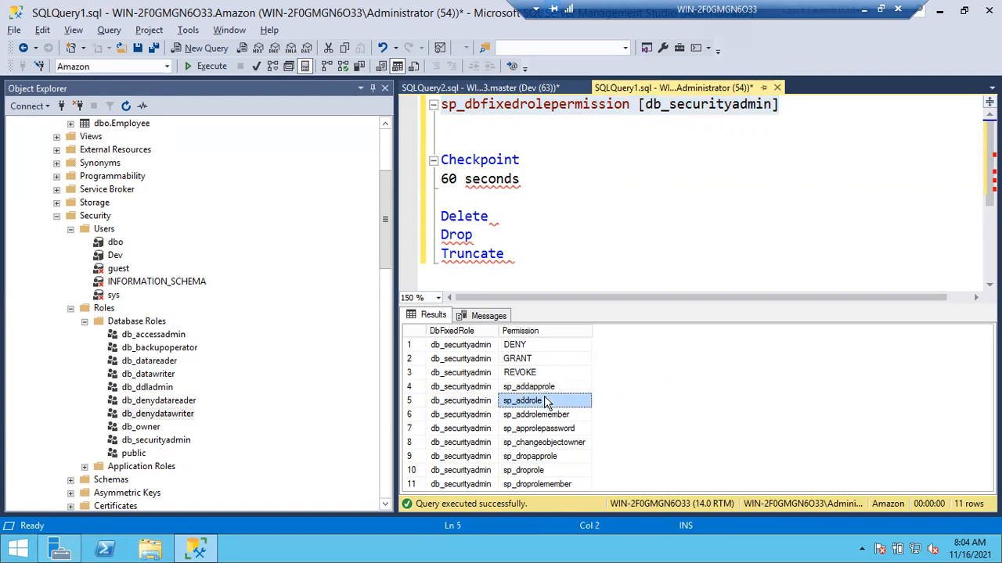
{"action": "left_click", "coordinate": [540, 429]}
{"action": "left_click", "coordinate": [539, 468]}
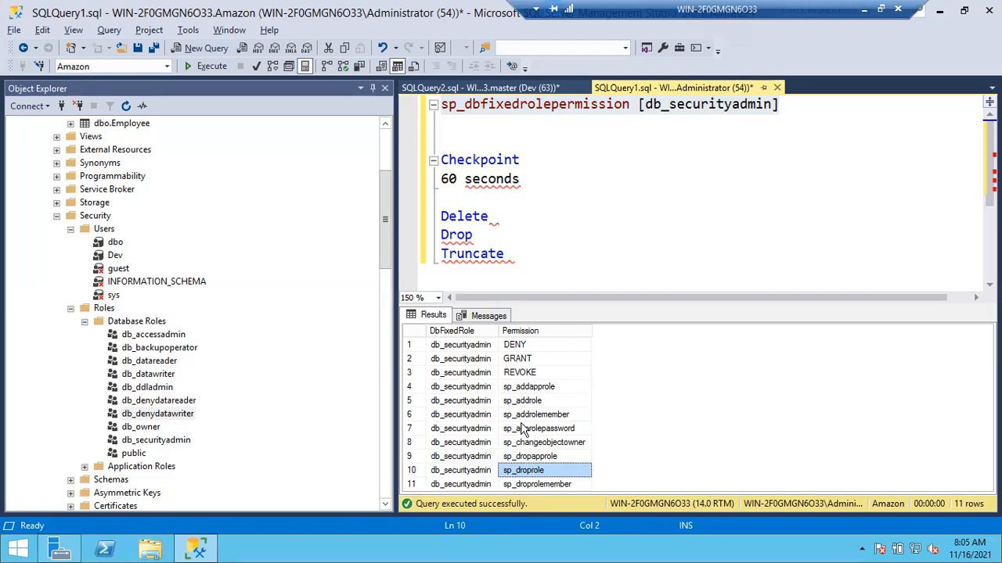
Step: Replace the role argument with db_owner from Amazon's database roles and run sp_dbfixedrolepermission for it
{"action": "left_click", "coordinate": [747, 143]}
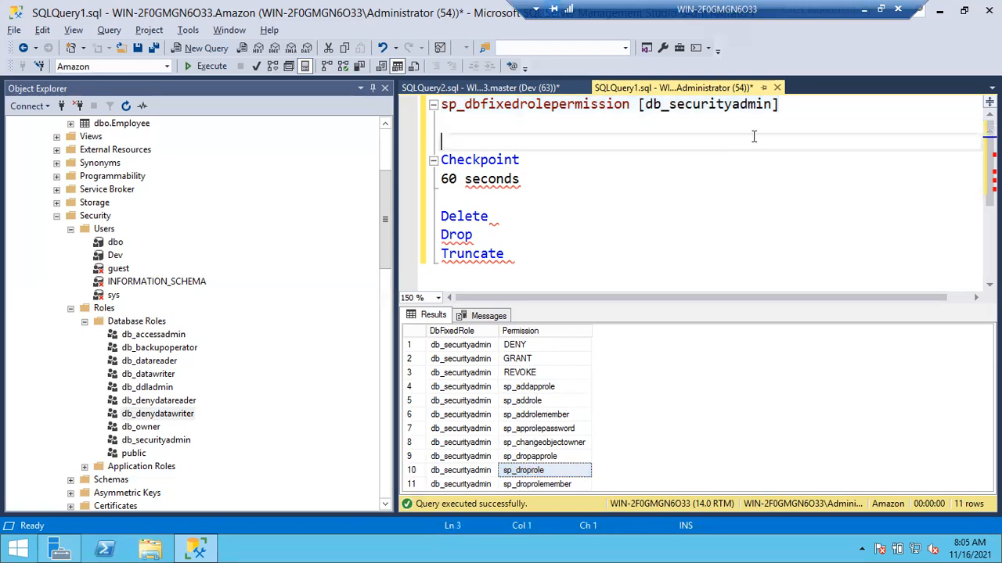
{"action": "left_click_drag", "start_coordinate": [776, 104], "coordinate": [646, 102]}
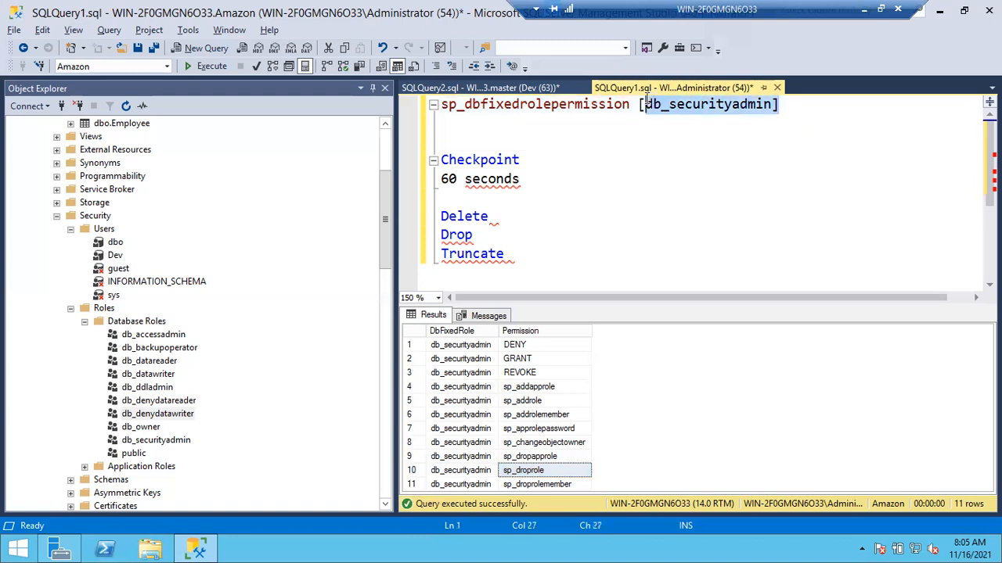
{"action": "key", "text": "BackSpace"}
{"action": "key", "text": "BackSpace"}
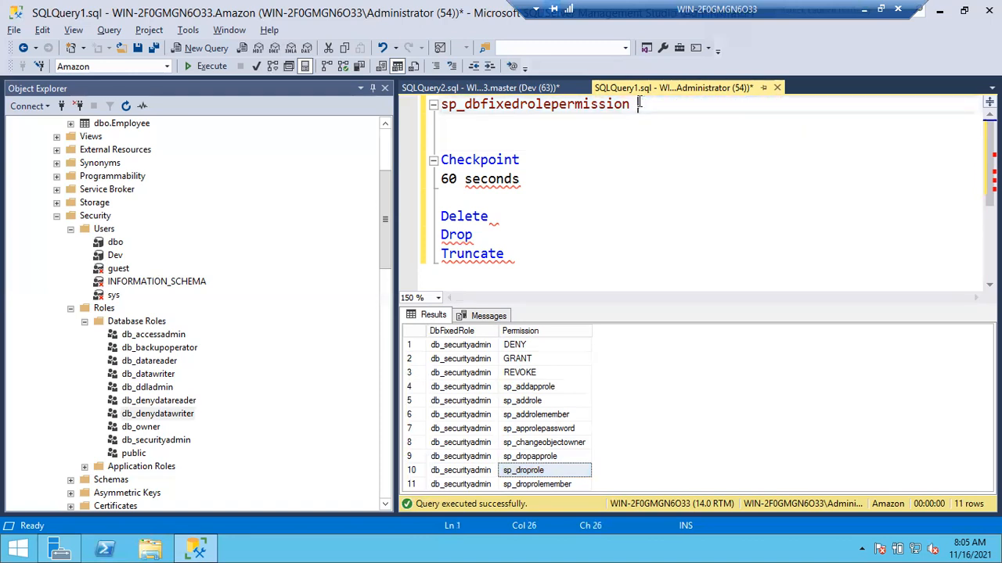
{"action": "left_click_drag", "start_coordinate": [156, 413], "coordinate": [653, 110]}
{"action": "left_click", "coordinate": [750, 118]}
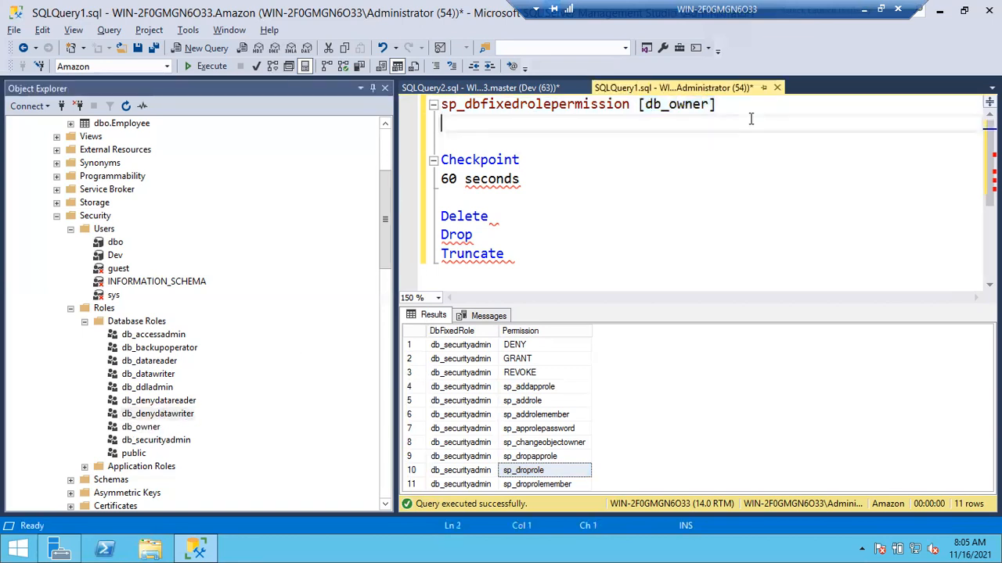
{"action": "left_click_drag", "start_coordinate": [724, 103], "coordinate": [443, 107]}
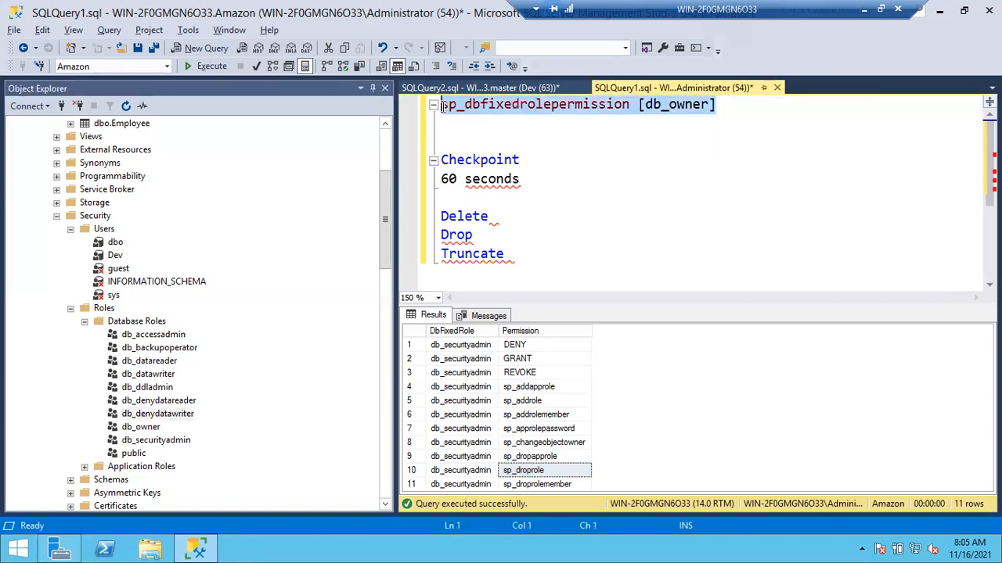
{"action": "key", "text": "F5"}
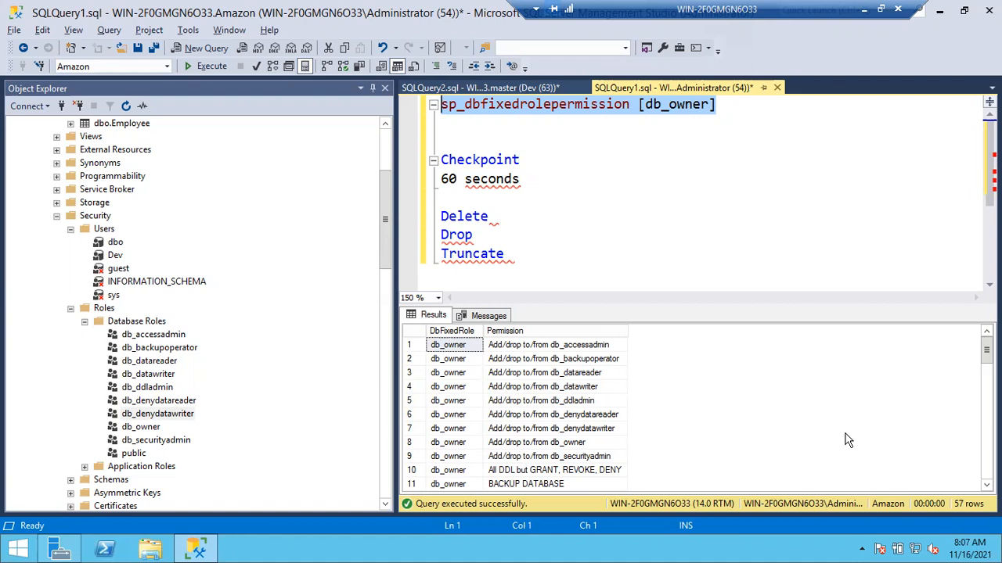
Step: Examine the db_owner permissions in the query results, from the role membership entries through the backup, checkpoint and dbcc commands
{"action": "left_click", "coordinate": [516, 348]}
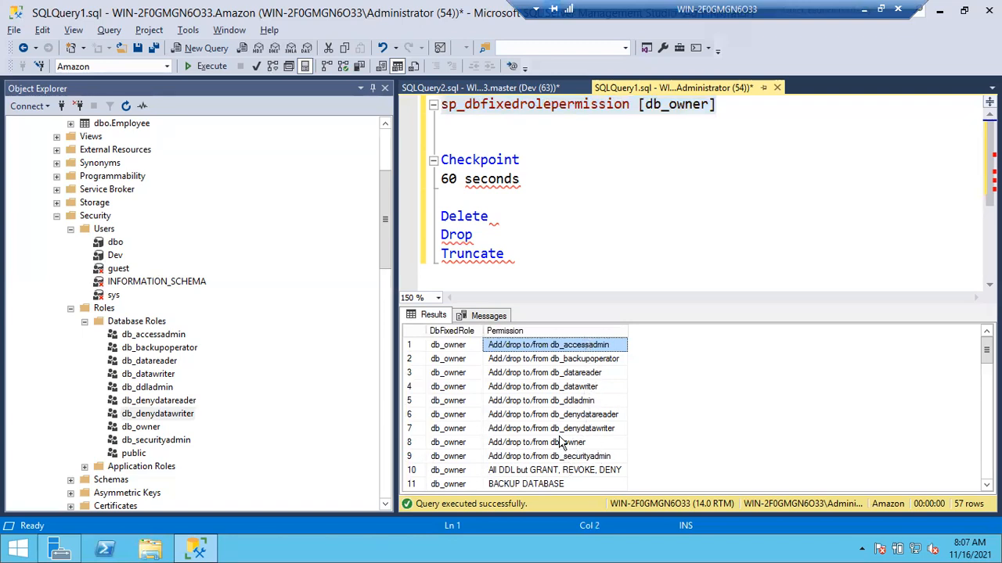
{"action": "left_click", "coordinate": [544, 431]}
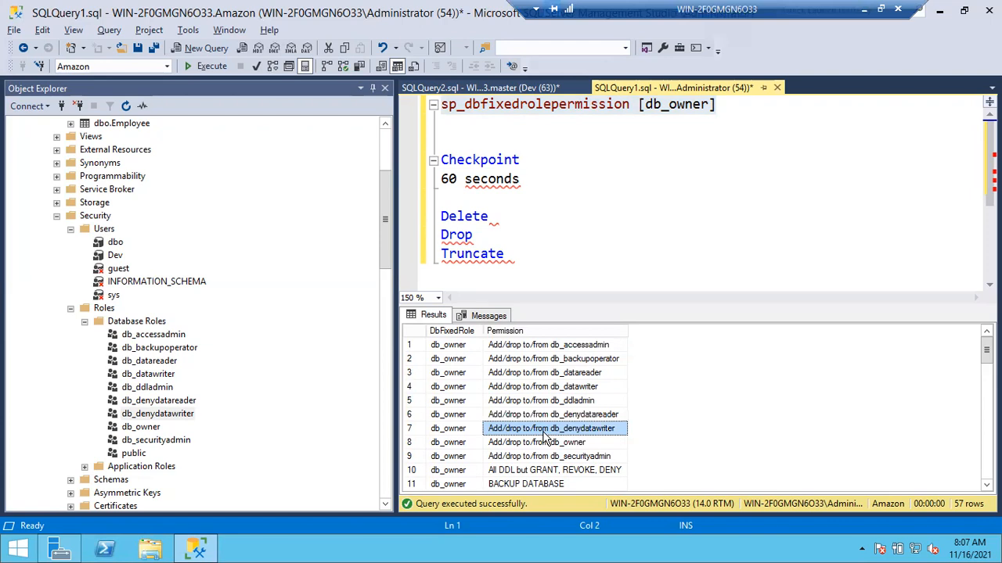
{"action": "scroll", "coordinate": [545, 439], "scroll_direction": "down", "scroll_amount": 1}
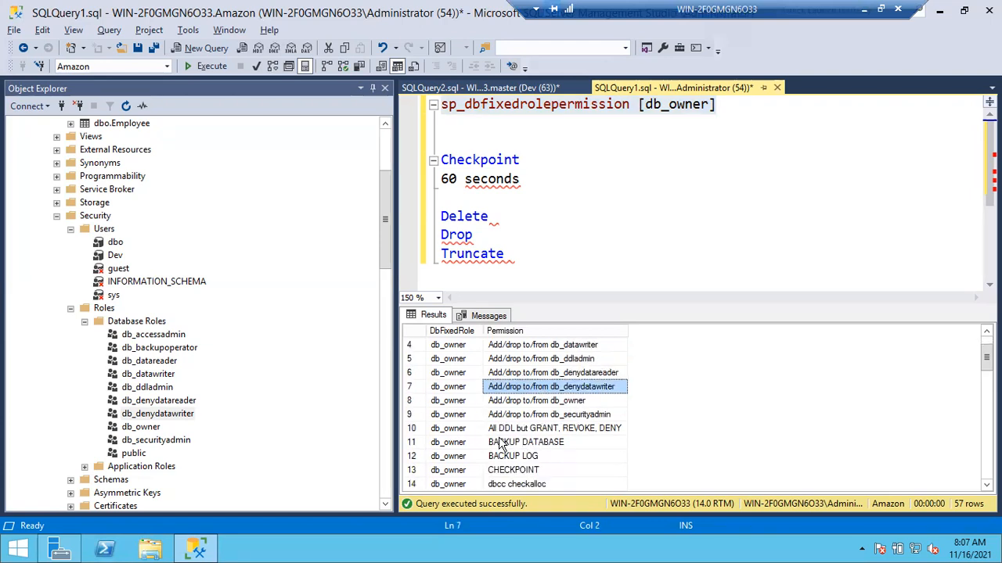
{"action": "left_click", "coordinate": [501, 432]}
{"action": "scroll", "coordinate": [500, 432], "scroll_direction": "down", "scroll_amount": 1}
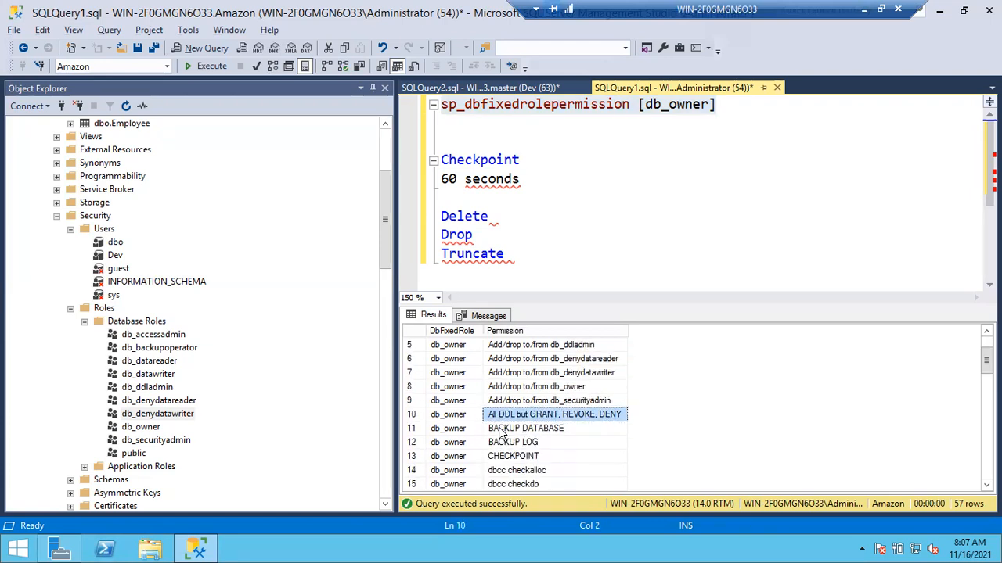
{"action": "left_click_drag", "start_coordinate": [501, 432], "coordinate": [501, 443]}
{"action": "left_click", "coordinate": [500, 443]}
{"action": "left_click", "coordinate": [503, 457]}
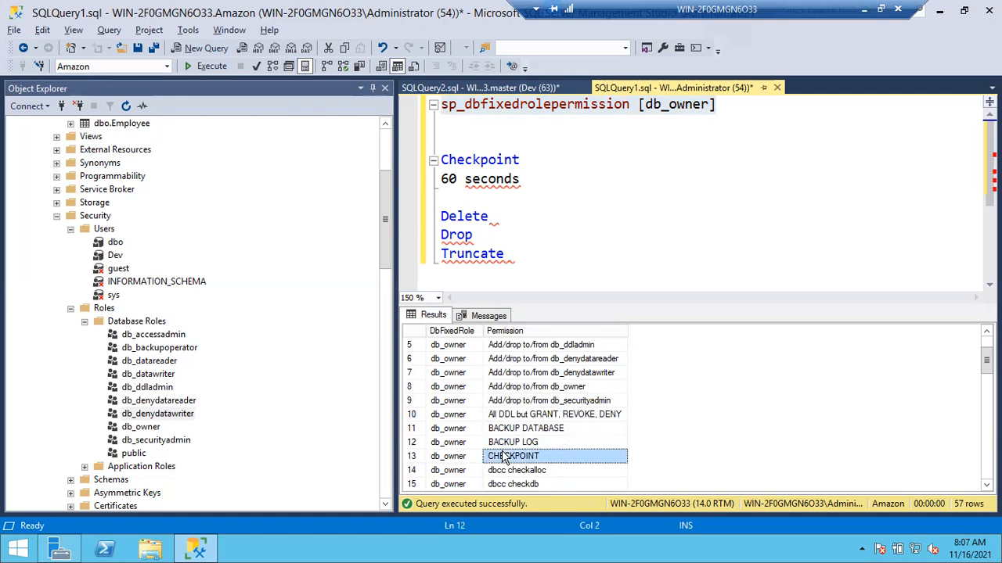
{"action": "scroll", "coordinate": [503, 457], "scroll_direction": "down", "scroll_amount": 2}
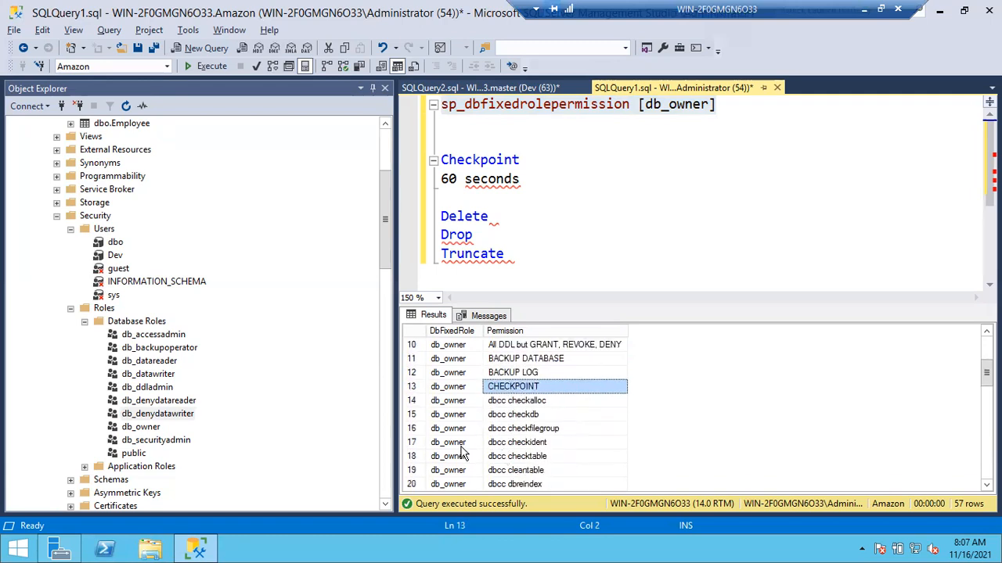
{"action": "left_click", "coordinate": [530, 401]}
{"action": "scroll", "coordinate": [530, 406], "scroll_direction": "down", "scroll_amount": 1}
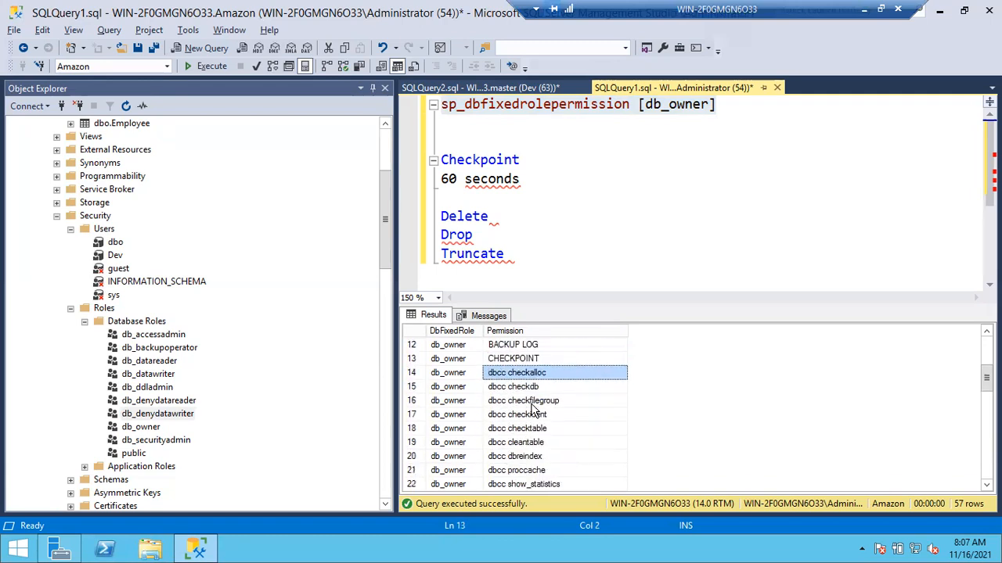
{"action": "scroll", "coordinate": [535, 411], "scroll_direction": "down", "scroll_amount": 1}
{"action": "scroll", "coordinate": [546, 438], "scroll_direction": "down", "scroll_amount": 1}
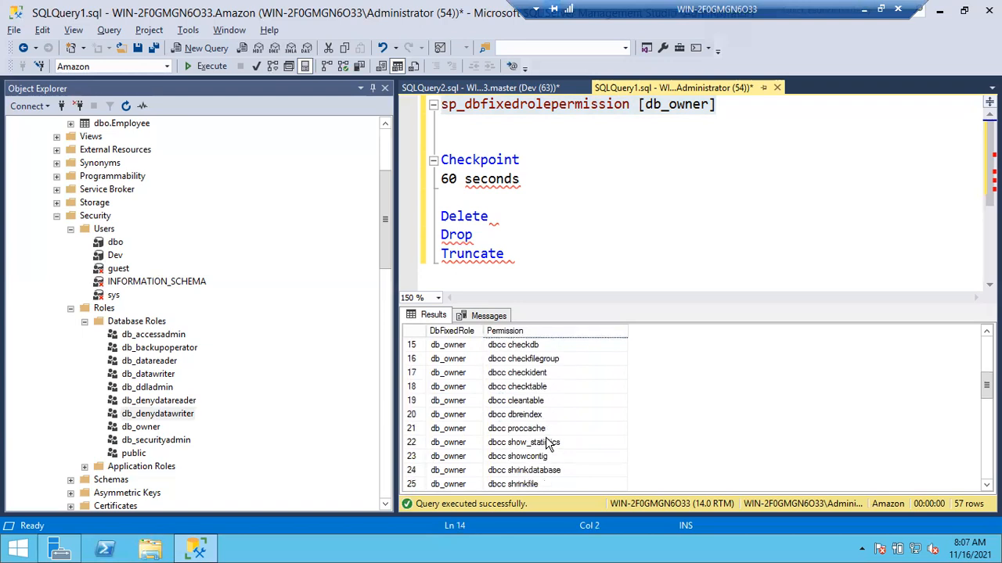
{"action": "scroll", "coordinate": [546, 437], "scroll_direction": "down", "scroll_amount": 1}
{"action": "left_click", "coordinate": [534, 389]}
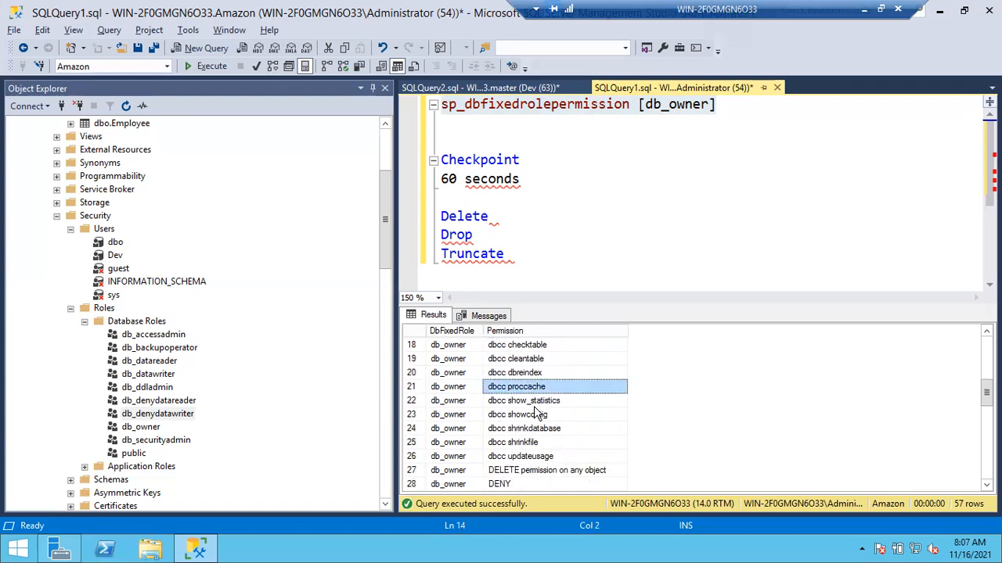
{"action": "left_click", "coordinate": [537, 414]}
{"action": "left_click", "coordinate": [538, 430]}
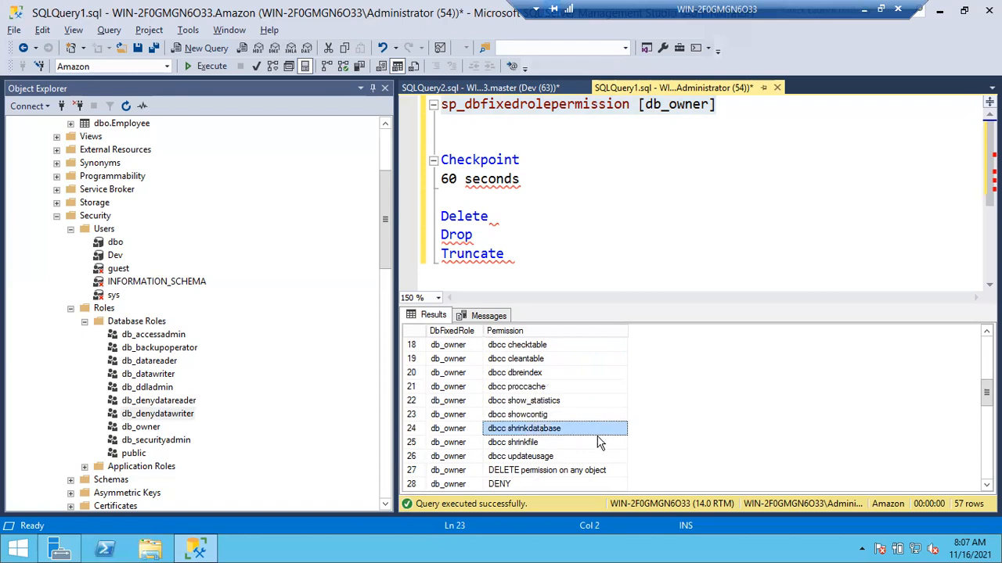
Step: Examine the remaining db_owner permissions, from the object-level statements and stored procedures to TRUNCATE TABLE and UPDATE
{"action": "scroll", "coordinate": [599, 443], "scroll_direction": "down", "scroll_amount": 1}
{"action": "scroll", "coordinate": [520, 410], "scroll_direction": "down", "scroll_amount": 1}
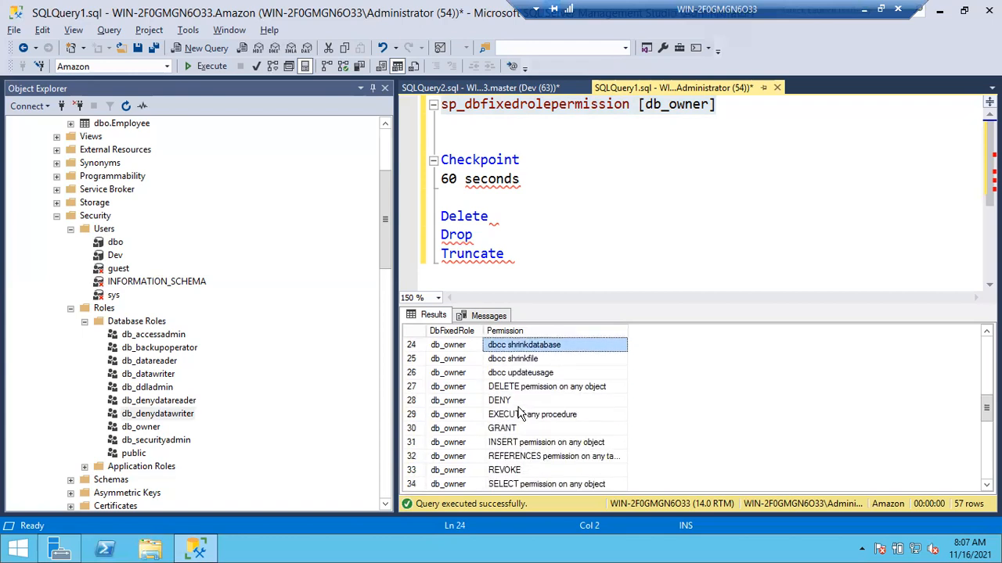
{"action": "scroll", "coordinate": [516, 401], "scroll_direction": "down", "scroll_amount": 1}
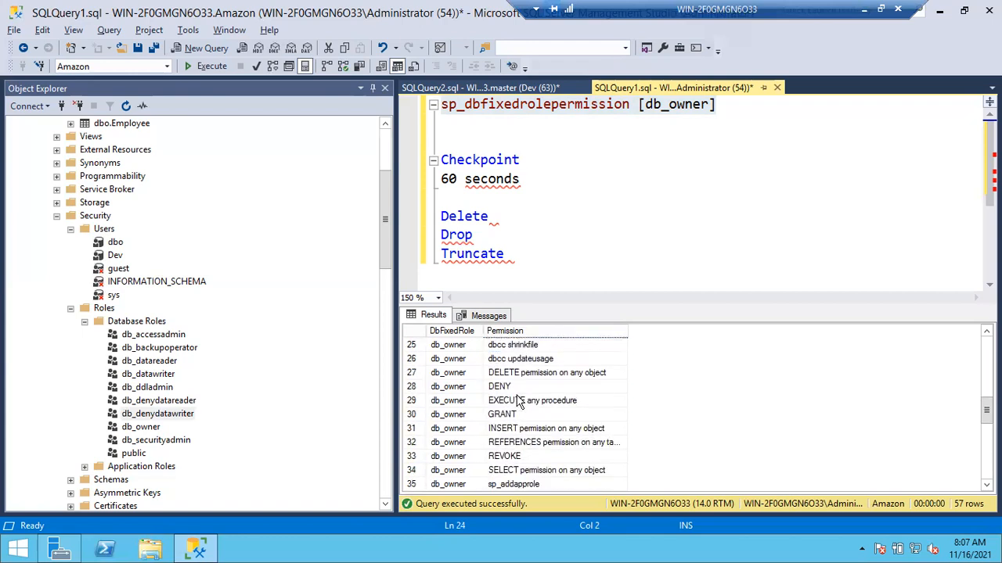
{"action": "scroll", "coordinate": [507, 413], "scroll_direction": "down", "scroll_amount": 1}
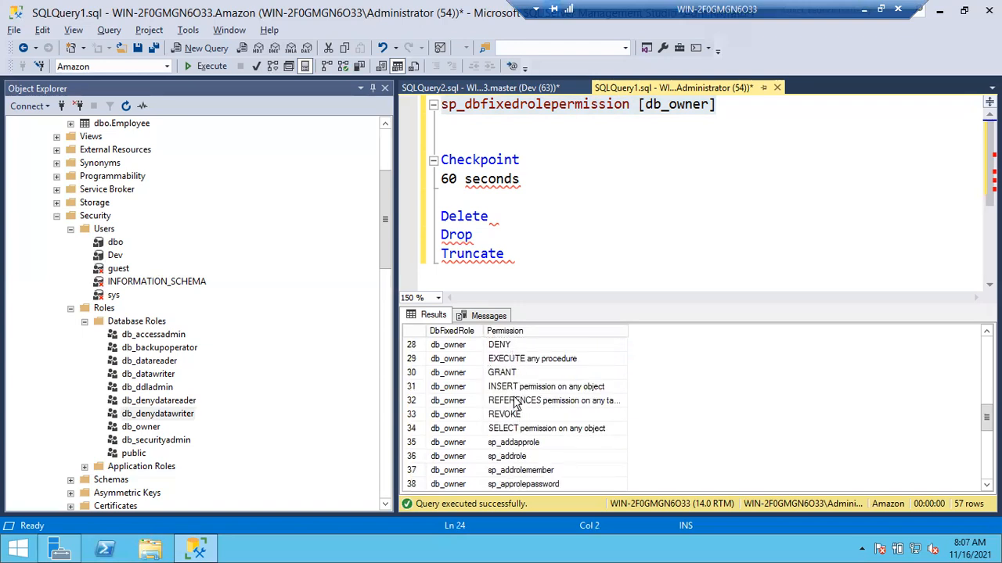
{"action": "left_click", "coordinate": [538, 389]}
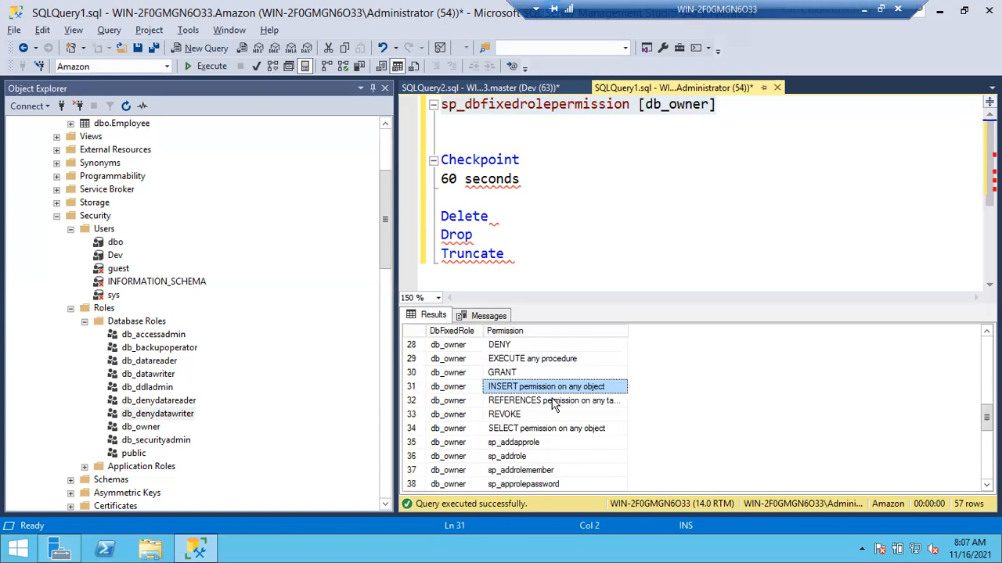
{"action": "scroll", "coordinate": [552, 403], "scroll_direction": "down", "scroll_amount": 1}
{"action": "scroll", "coordinate": [553, 403], "scroll_direction": "down", "scroll_amount": 3}
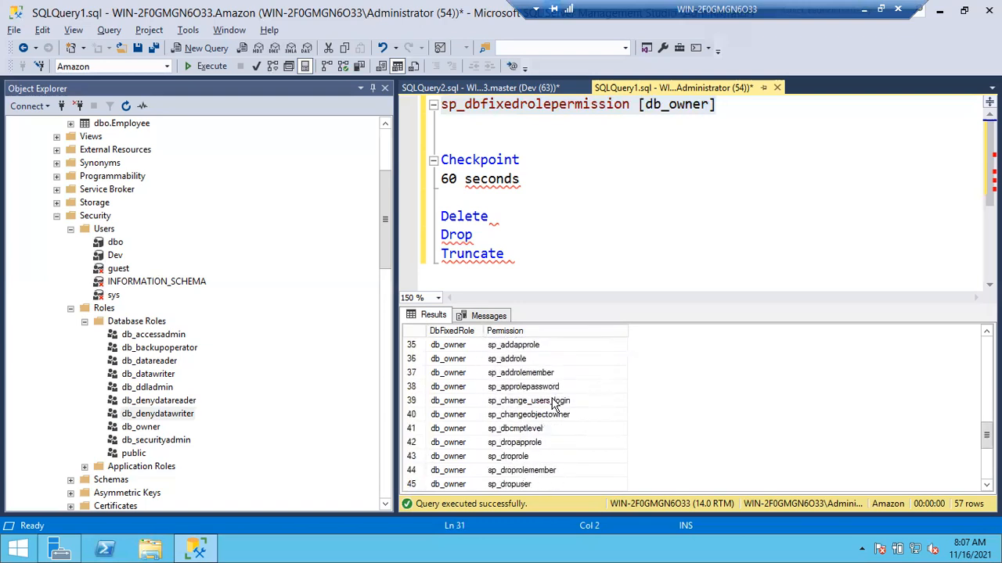
{"action": "scroll", "coordinate": [552, 403], "scroll_direction": "down", "scroll_amount": 5}
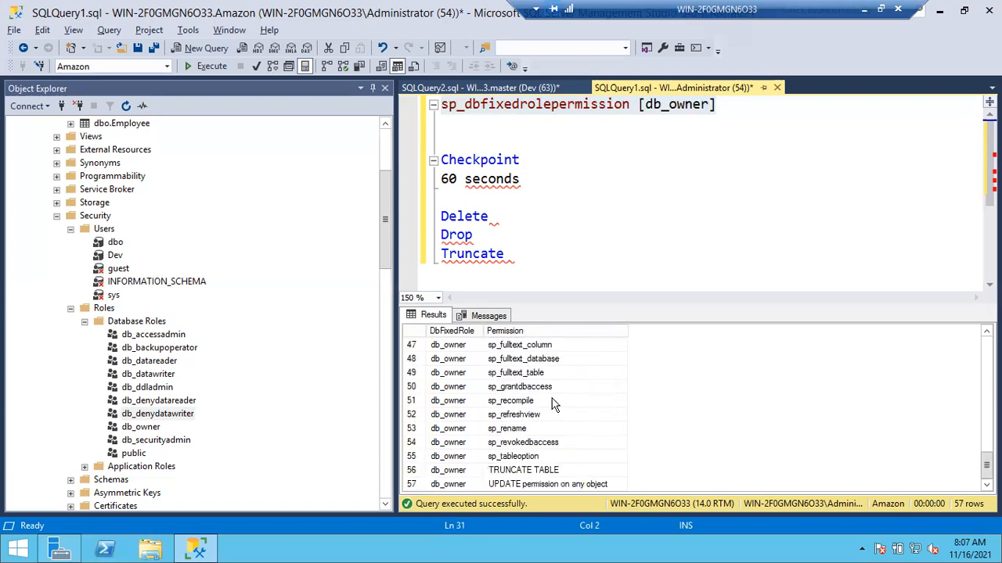
{"action": "left_click", "coordinate": [527, 484]}
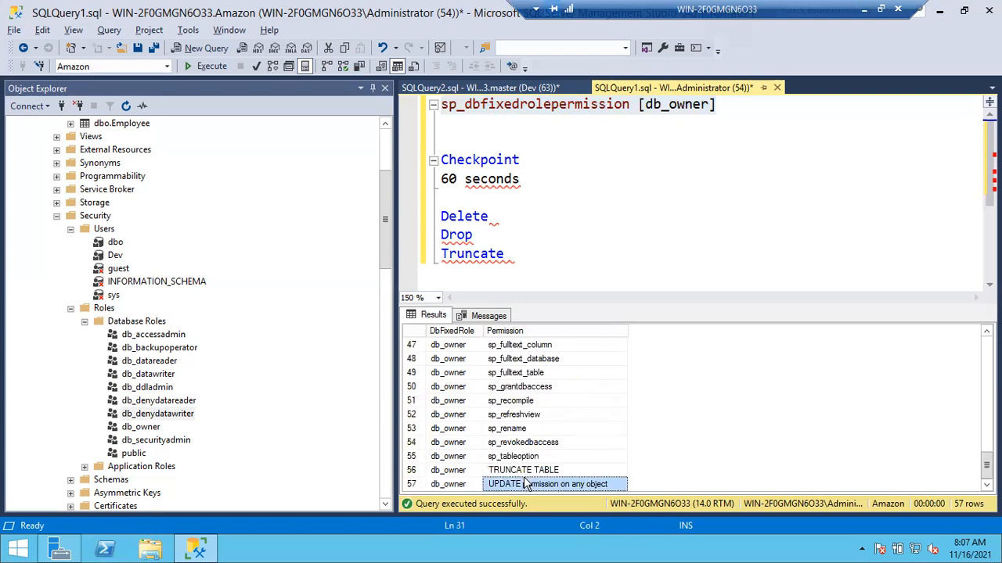
{"action": "scroll", "coordinate": [524, 430], "scroll_direction": "up", "scroll_amount": 5}
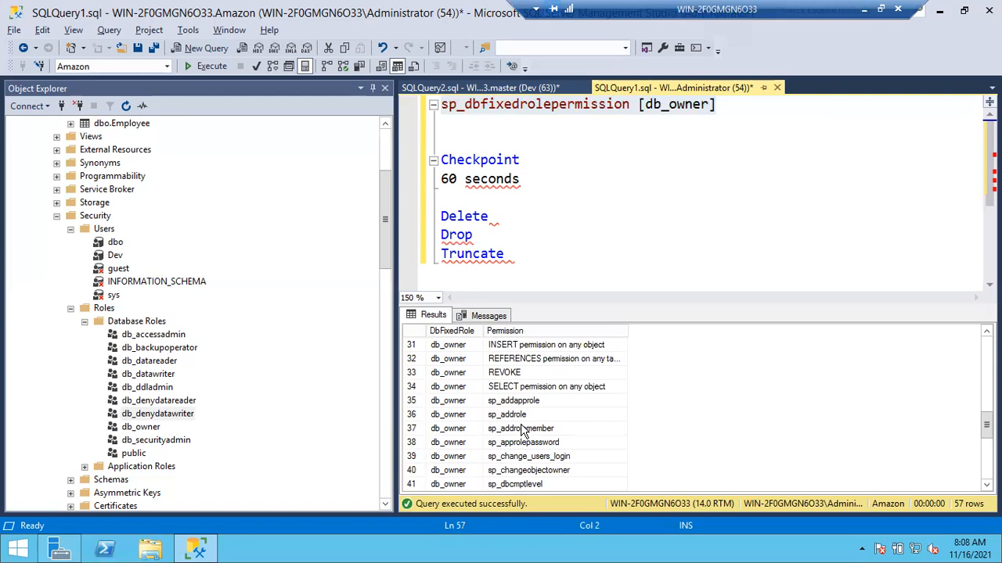
Step: Change the Dev login's role membership for Amazon: grant db_owner, remove db_datareader and keep db_denydatareader enabled
{"action": "left_click", "coordinate": [57, 216]}
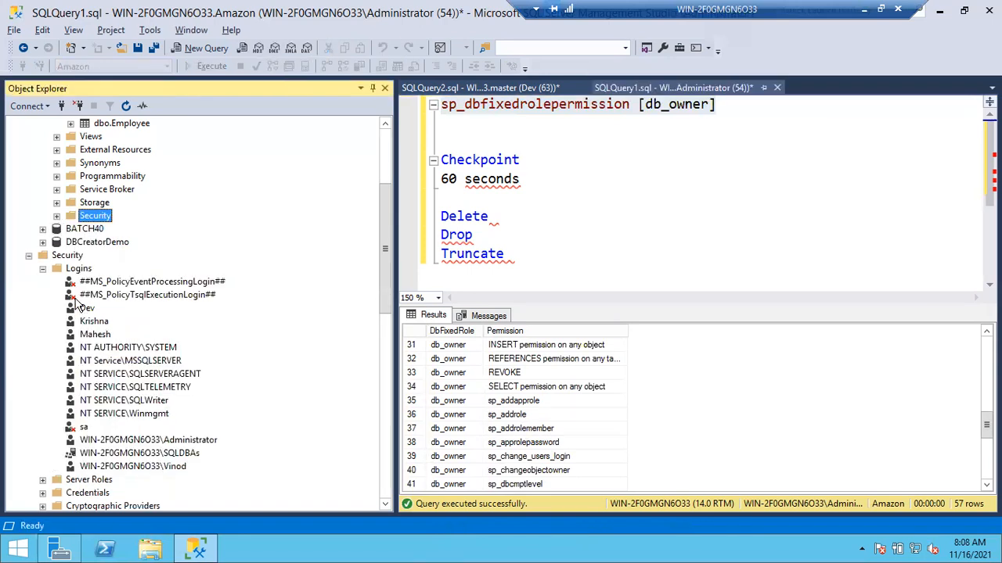
{"action": "double_click", "coordinate": [87, 308]}
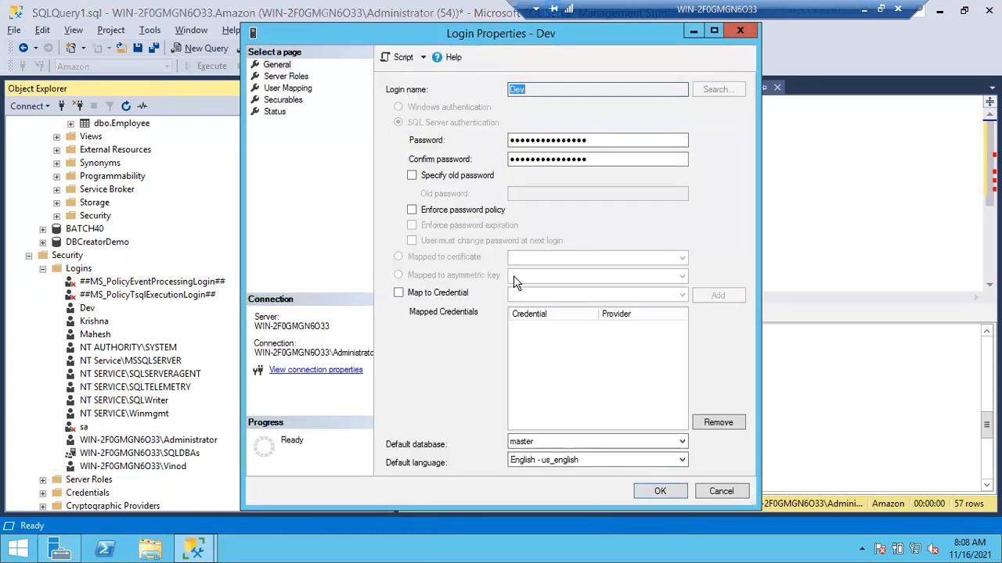
{"action": "left_click", "coordinate": [292, 89]}
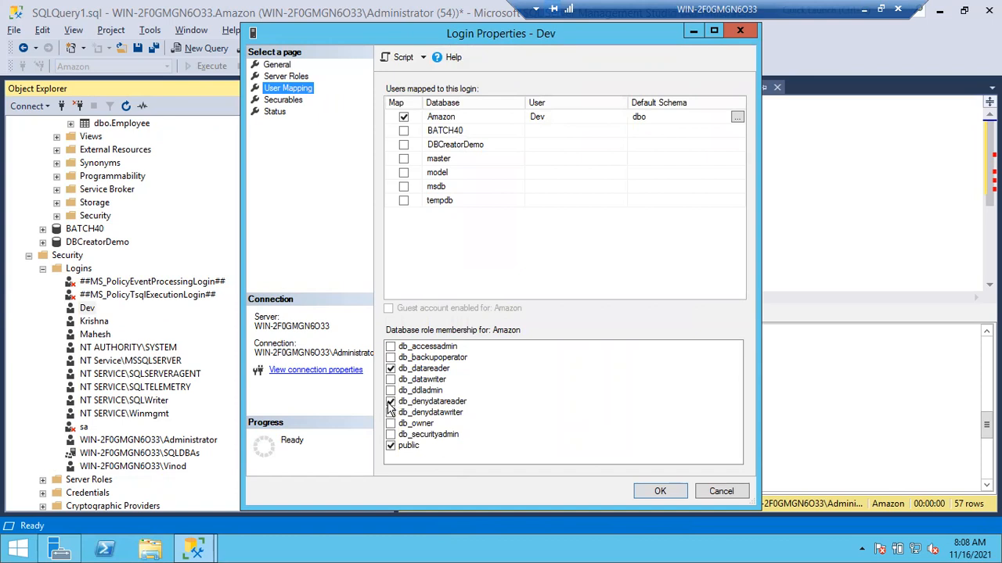
{"action": "left_click", "coordinate": [390, 401]}
{"action": "left_click", "coordinate": [390, 423]}
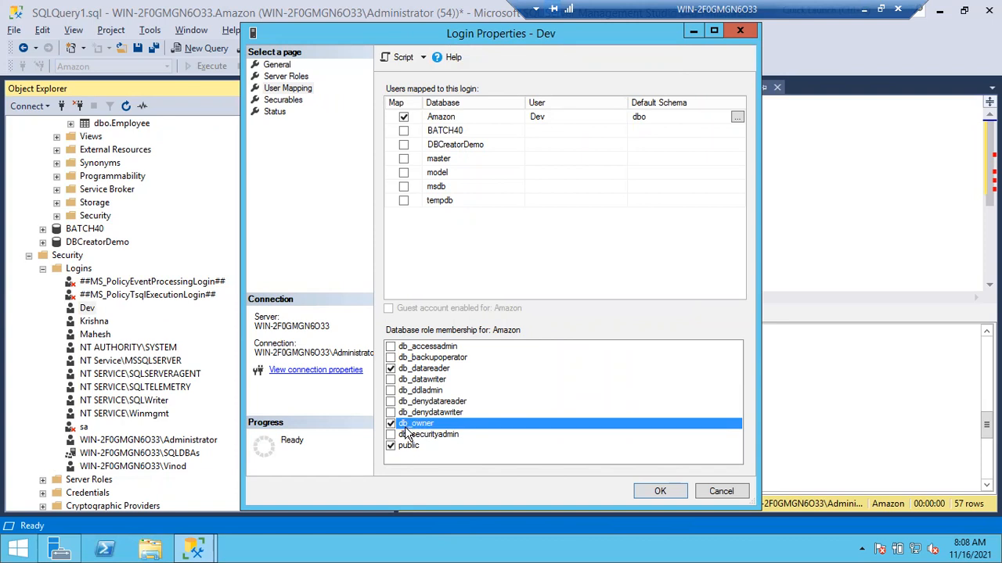
{"action": "left_click", "coordinate": [391, 369]}
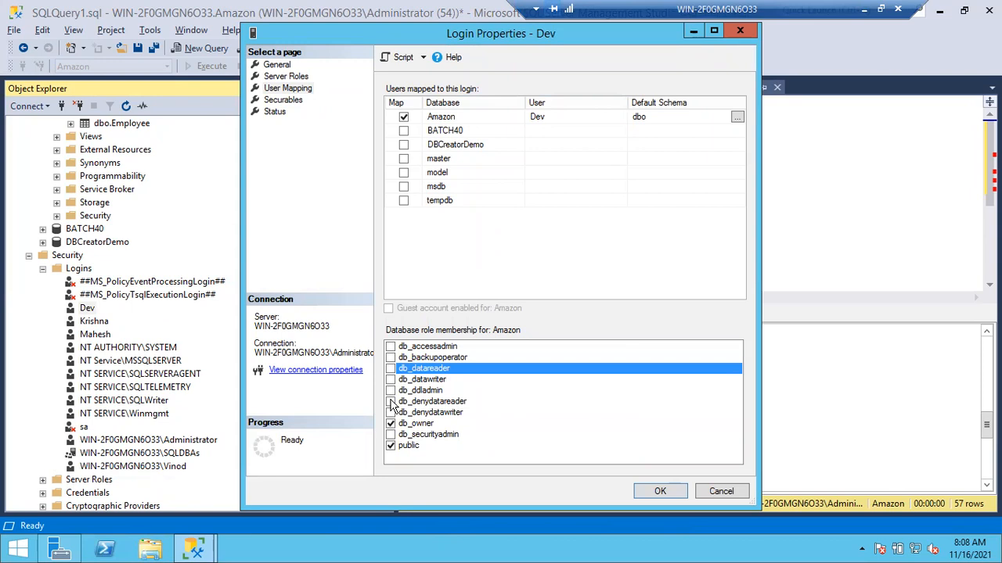
{"action": "left_click", "coordinate": [391, 403]}
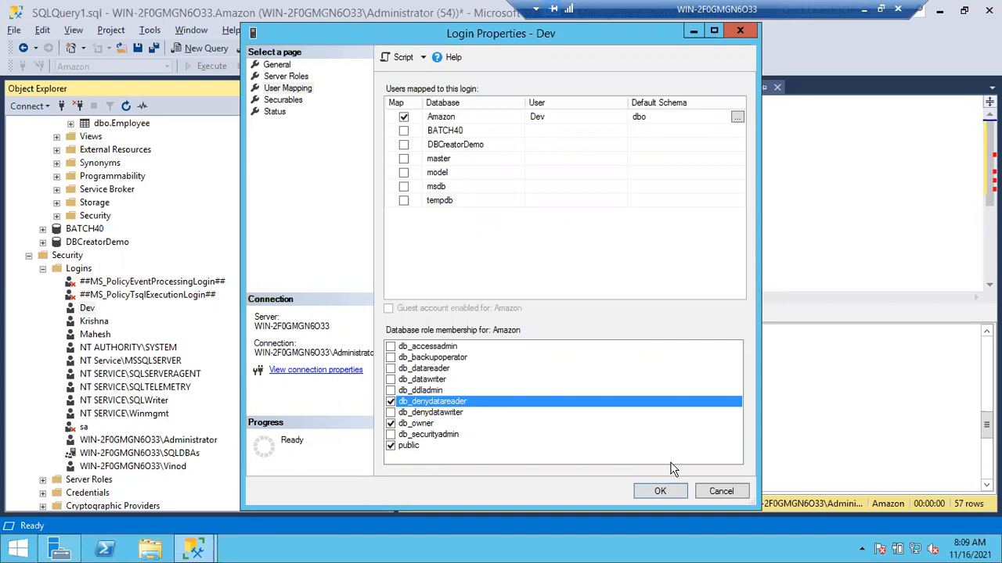
{"action": "left_click", "coordinate": [655, 492]}
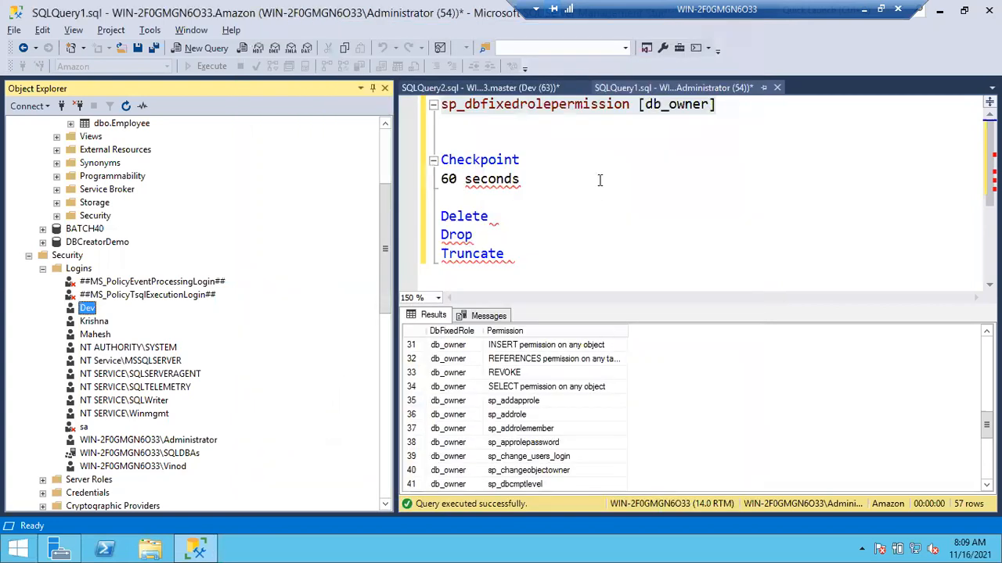
Step: Test the Dev login's read access by running the select statement on amazon..colours in its query
{"action": "left_click", "coordinate": [497, 88]}
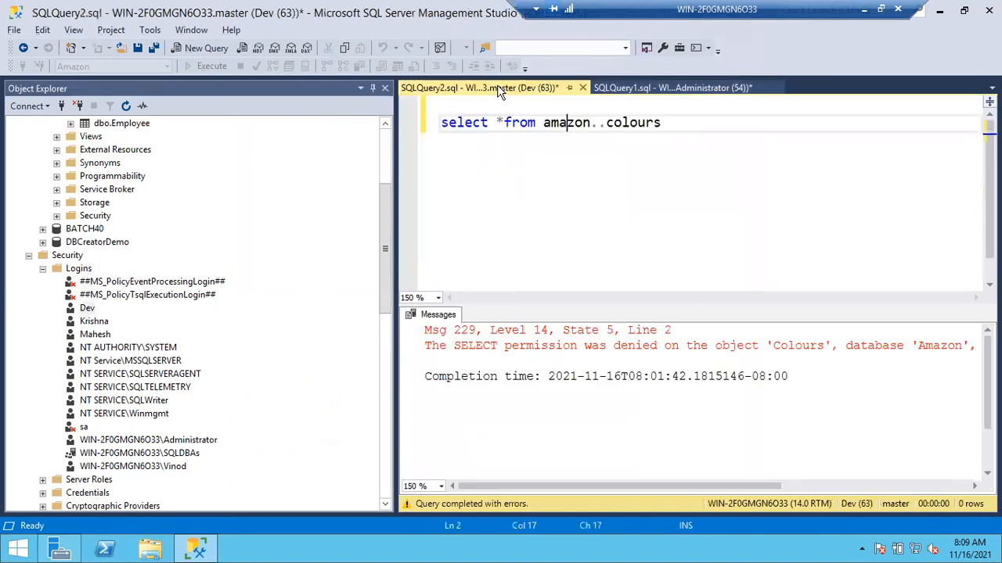
{"action": "left_click", "coordinate": [425, 135]}
{"action": "key", "text": "F5"}
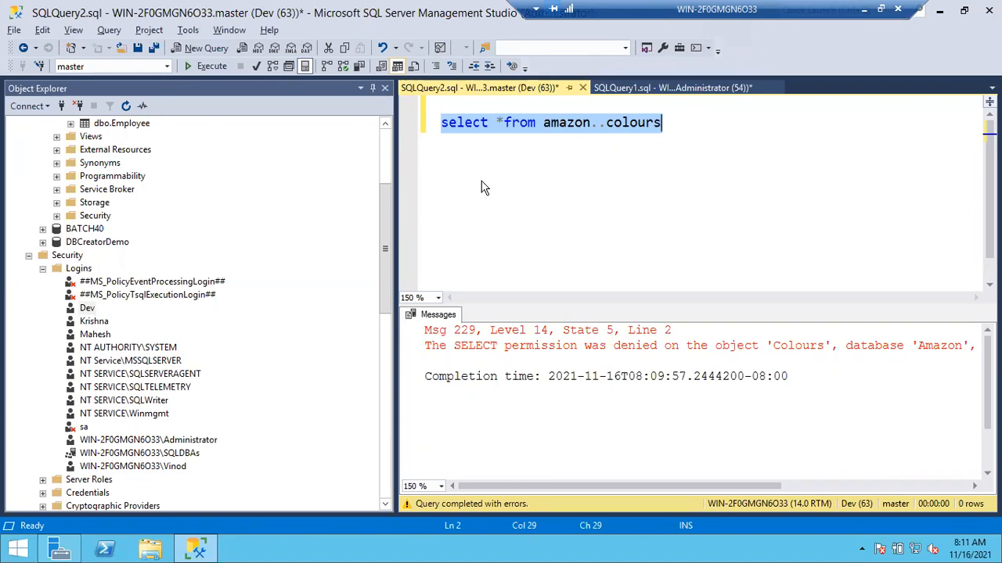
Step: Collapse the server logins and start a new database role named APPDBRole under Amazon's database roles
{"action": "left_click", "coordinate": [382, 195]}
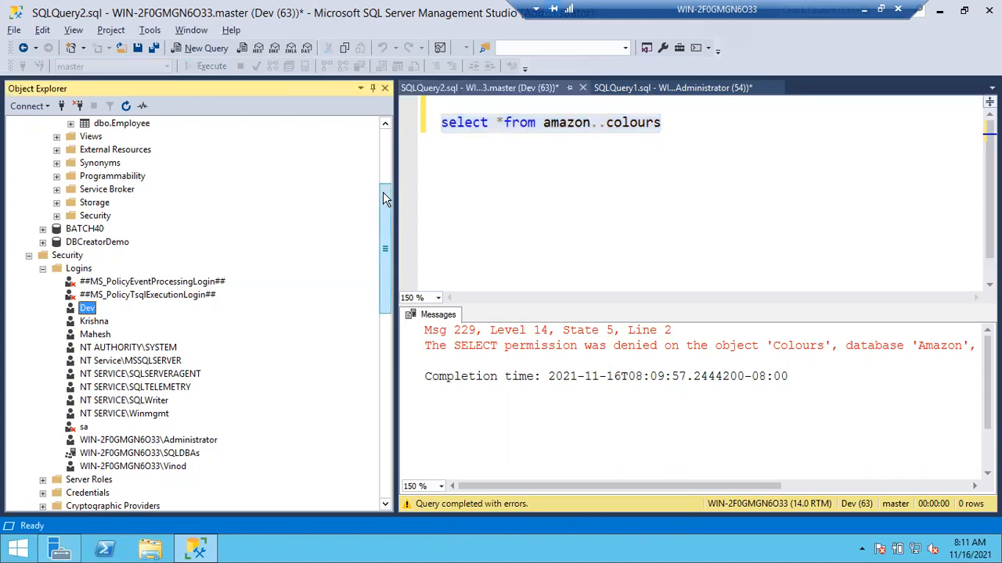
{"action": "left_click", "coordinate": [43, 270]}
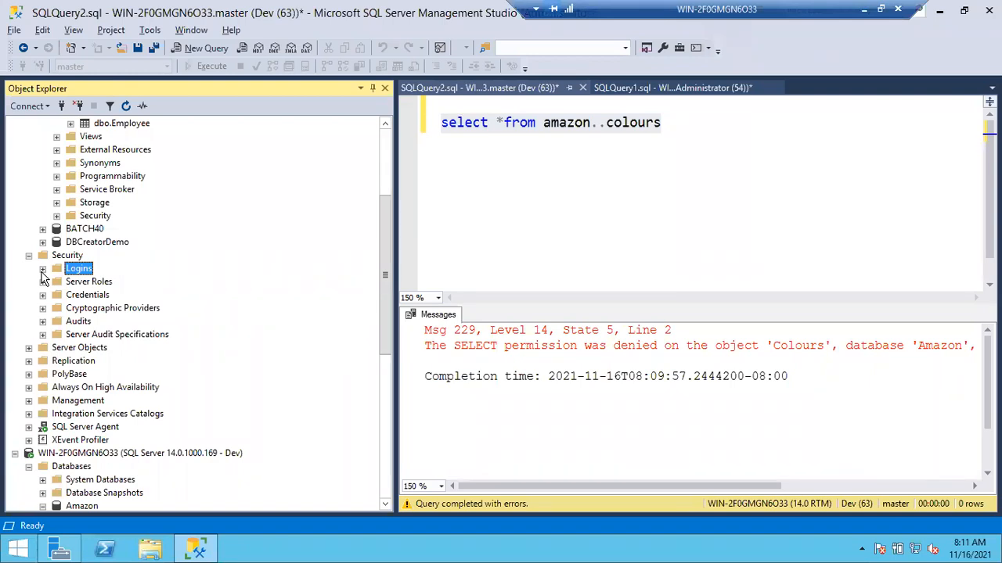
{"action": "left_click", "coordinate": [57, 216]}
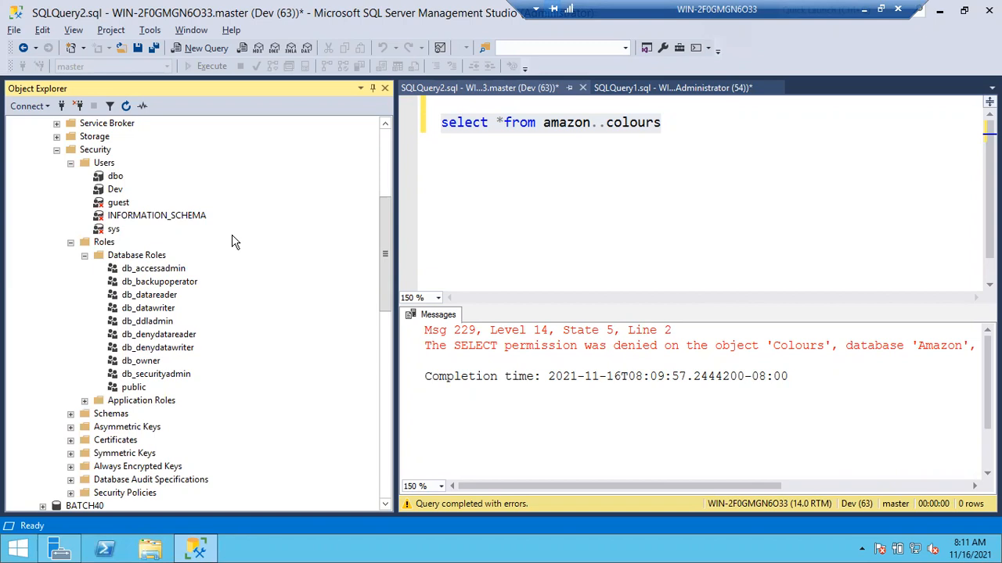
{"action": "right_click", "coordinate": [135, 259]}
{"action": "key", "text": "Escape"}
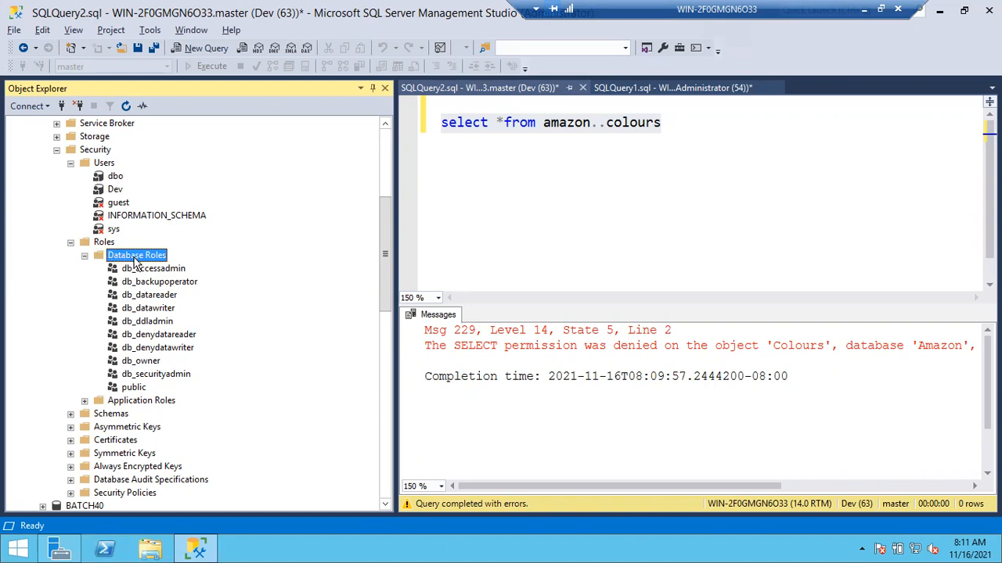
{"action": "right_click", "coordinate": [134, 262]}
{"action": "left_click", "coordinate": [161, 269]}
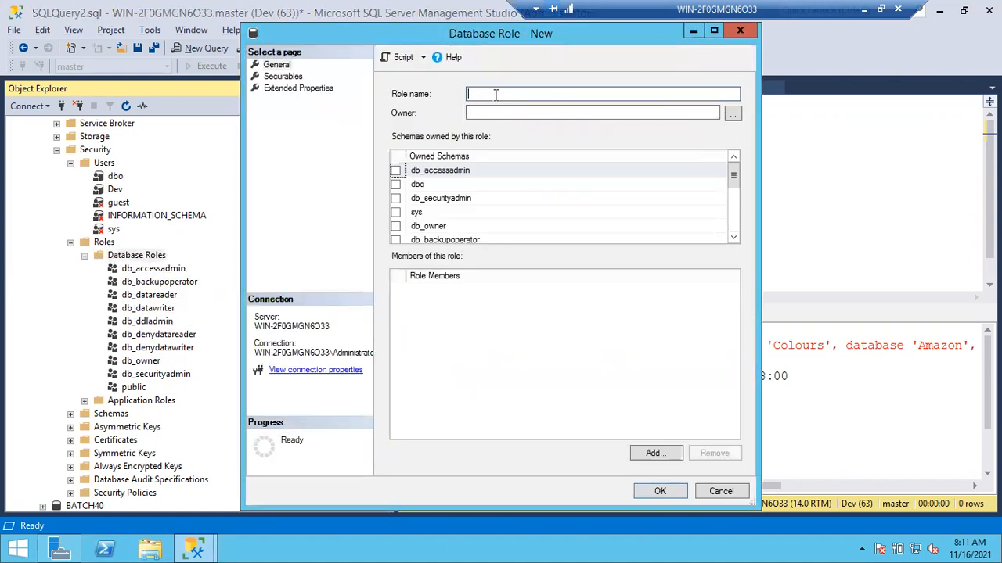
{"action": "type", "text": "APPDBRole"}
Step: Add all objects of the types Databases, Stored procedures and Tables as securables of APPDBRole
{"action": "left_click", "coordinate": [283, 76]}
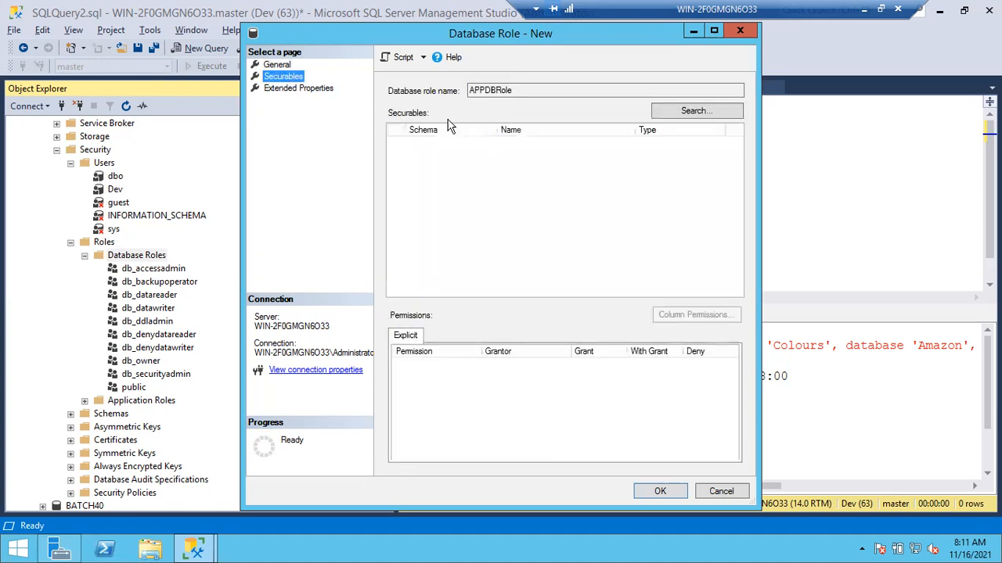
{"action": "left_click", "coordinate": [685, 114]}
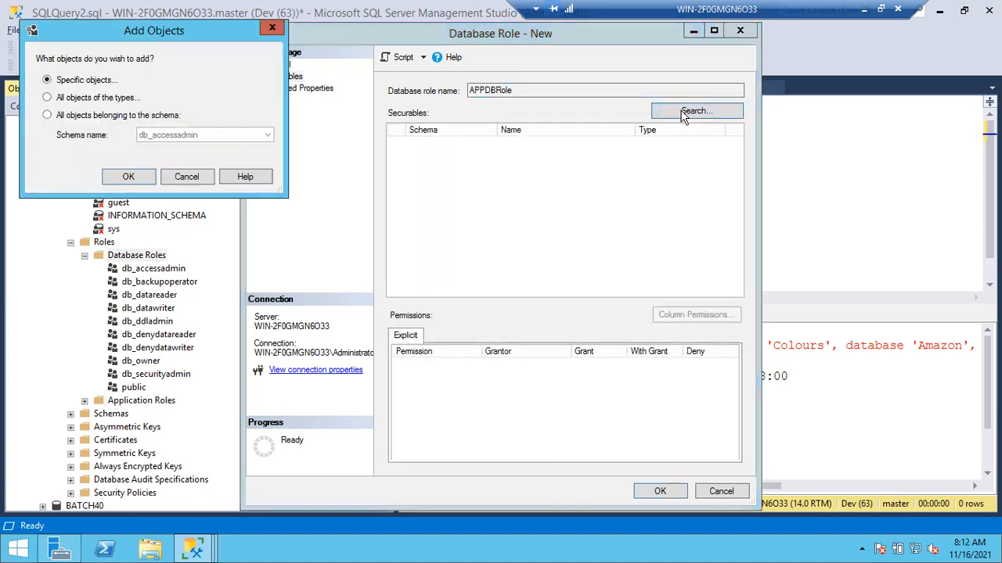
{"action": "left_click", "coordinate": [79, 100]}
{"action": "left_click", "coordinate": [116, 175]}
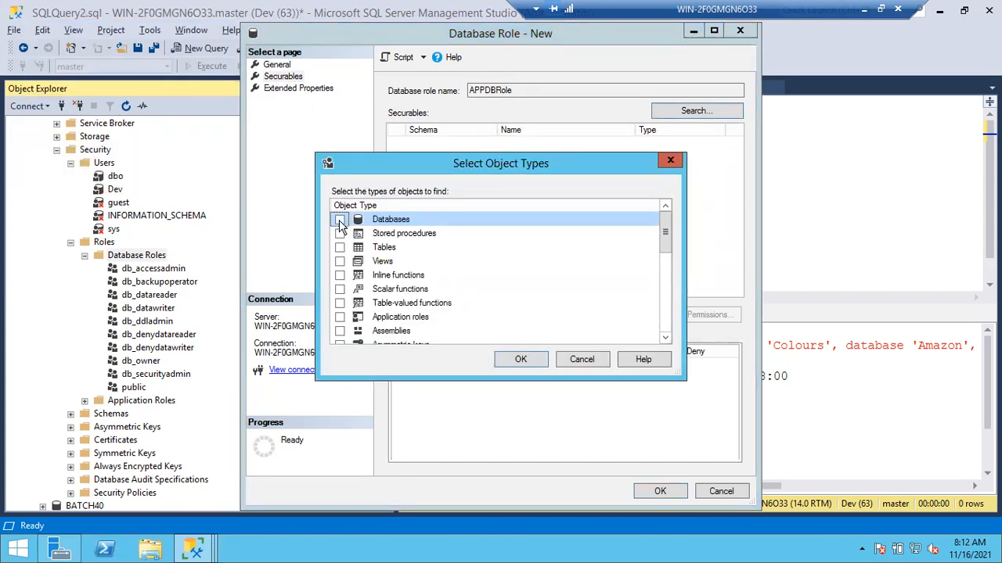
{"action": "left_click", "coordinate": [340, 222]}
{"action": "left_click", "coordinate": [341, 236]}
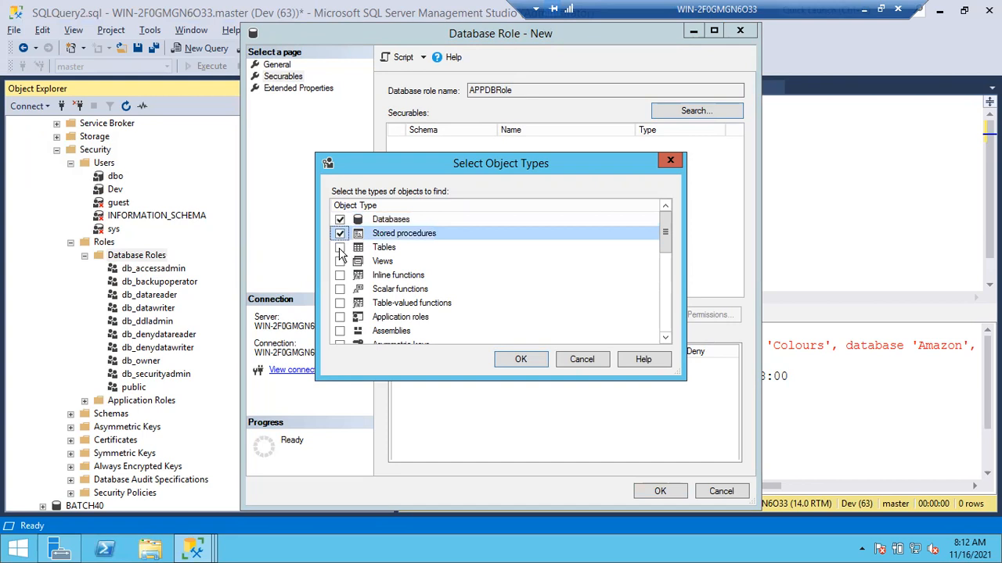
{"action": "left_click", "coordinate": [340, 249]}
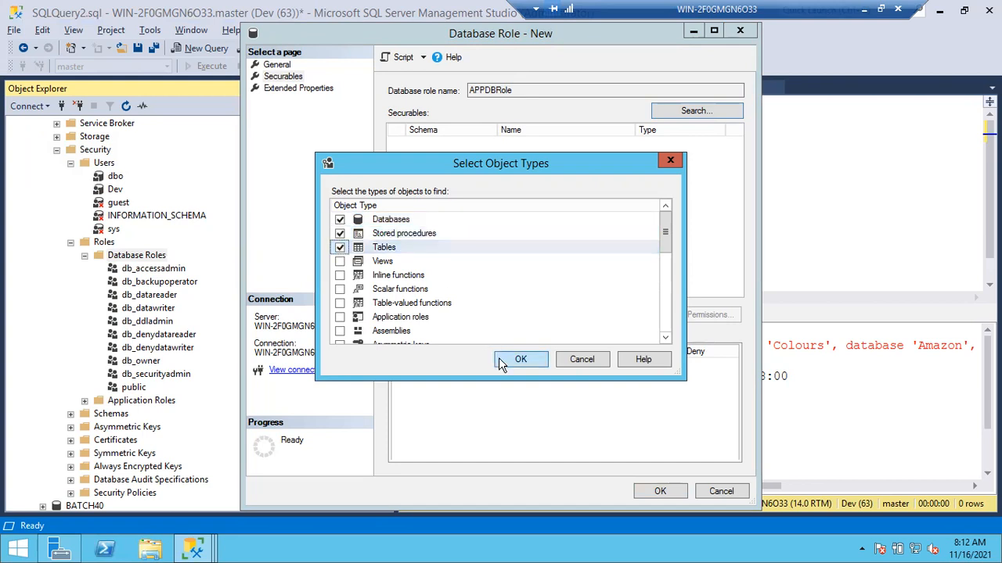
{"action": "left_click", "coordinate": [518, 359]}
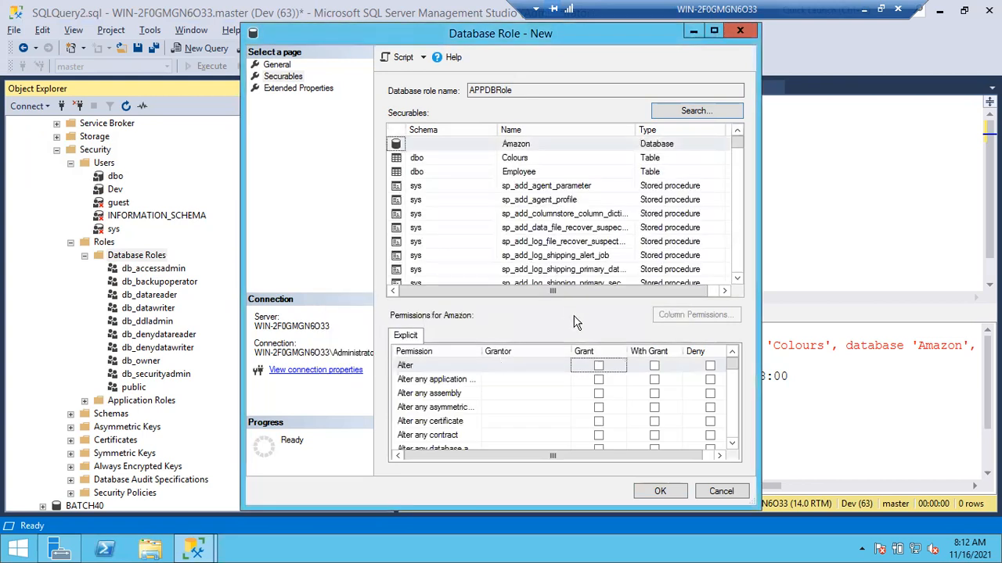
Step: Examine the permissions available for the Colours and Employee tables, the Amazon database and the sp_add_data_file_recover_suspect_db stored procedure
{"action": "left_click", "coordinate": [440, 158]}
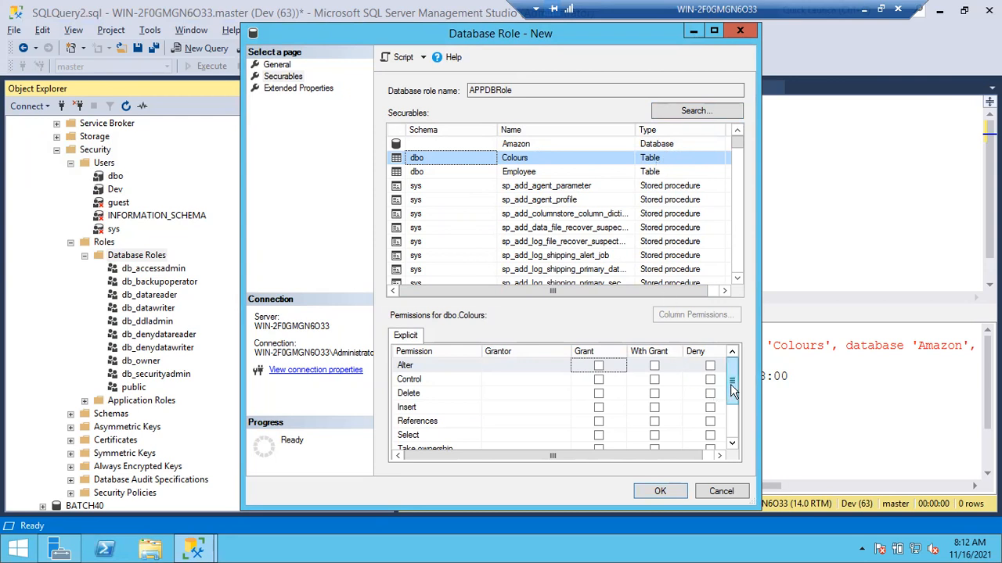
{"action": "left_click_drag", "start_coordinate": [733, 396], "coordinate": [738, 433]}
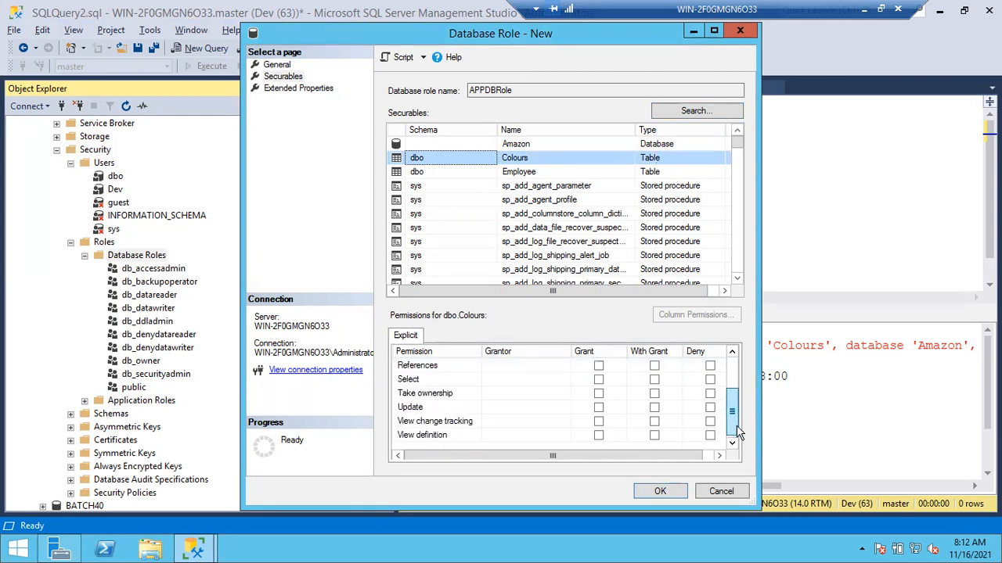
{"action": "left_click", "coordinate": [713, 31]}
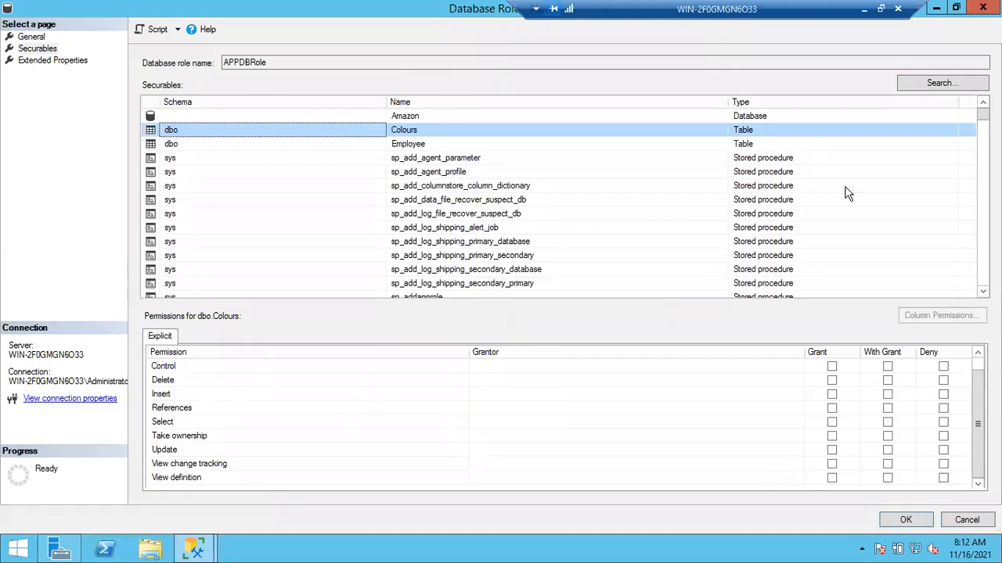
{"action": "left_click_drag", "start_coordinate": [977, 413], "coordinate": [978, 374]}
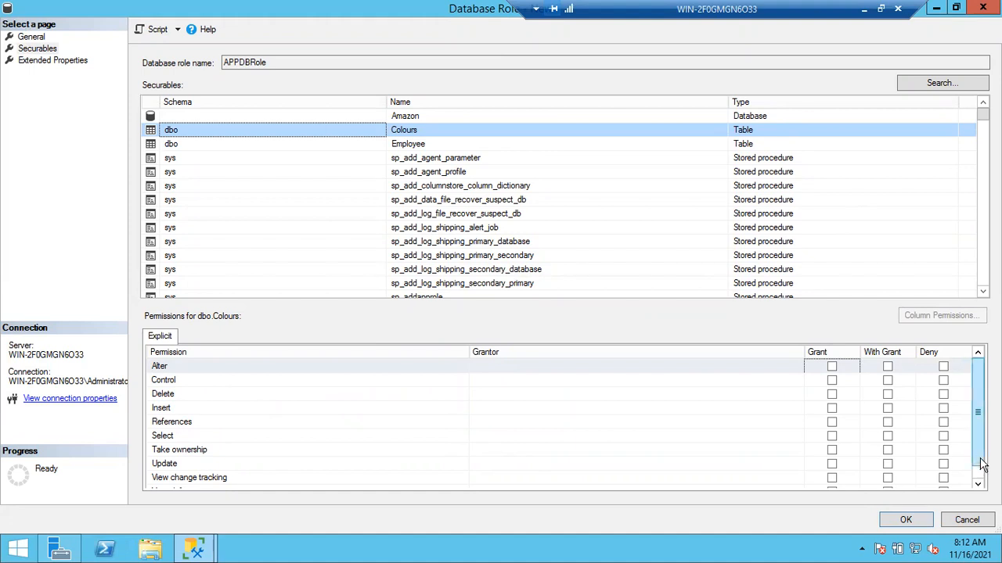
{"action": "left_click_drag", "start_coordinate": [977, 459], "coordinate": [979, 483]}
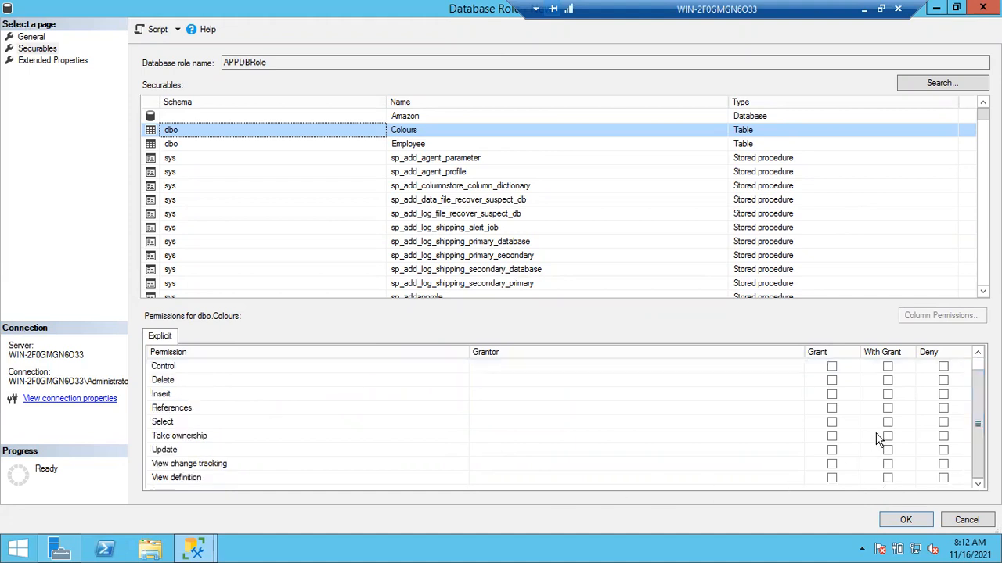
{"action": "left_click", "coordinate": [752, 119]}
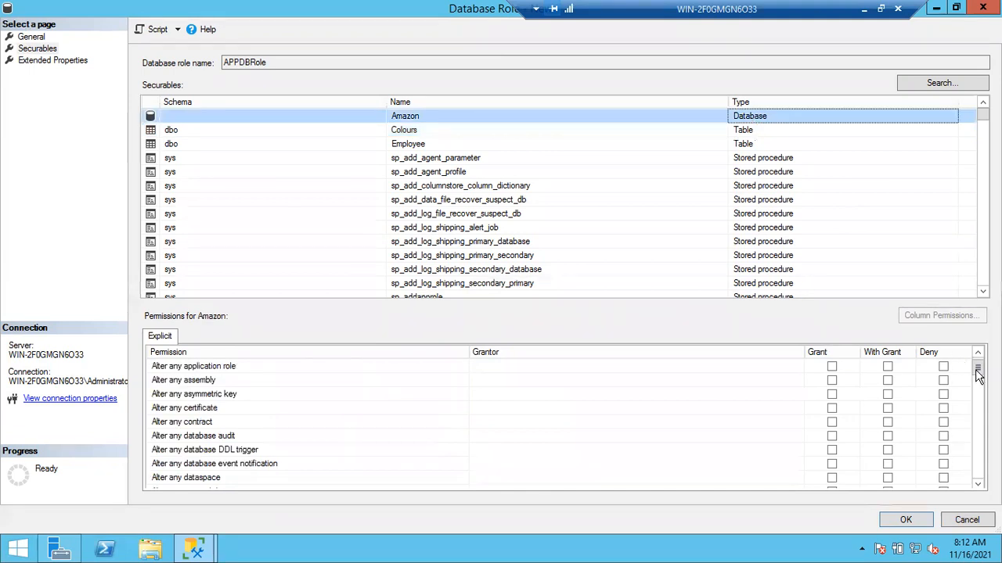
{"action": "mouse_move", "coordinate": [978, 370]}
{"action": "left_mouse_down"}
{"action": "mouse_move", "coordinate": [982, 483]}
{"action": "mouse_move", "coordinate": [971, 366]}
{"action": "left_mouse_up"}
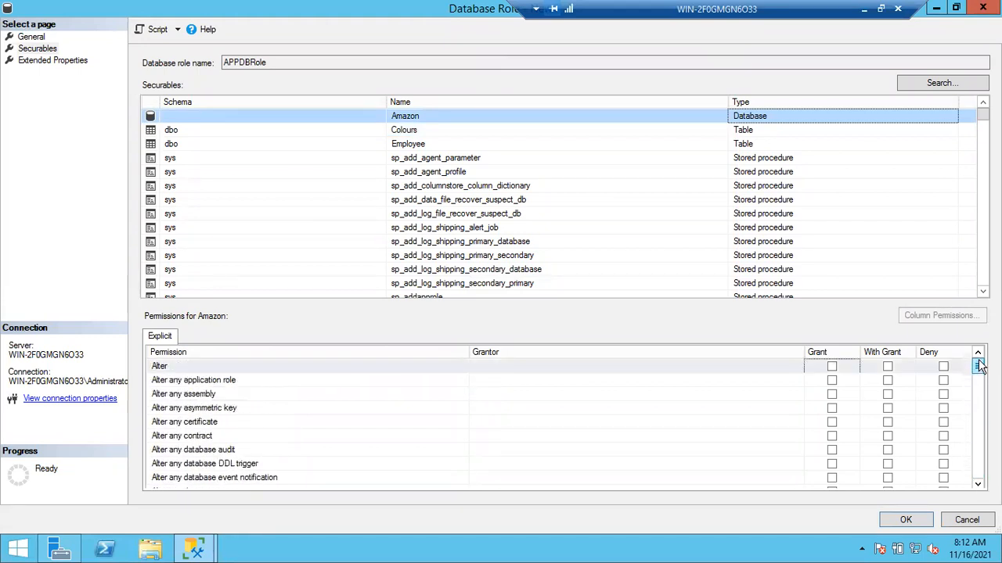
{"action": "left_click", "coordinate": [757, 144]}
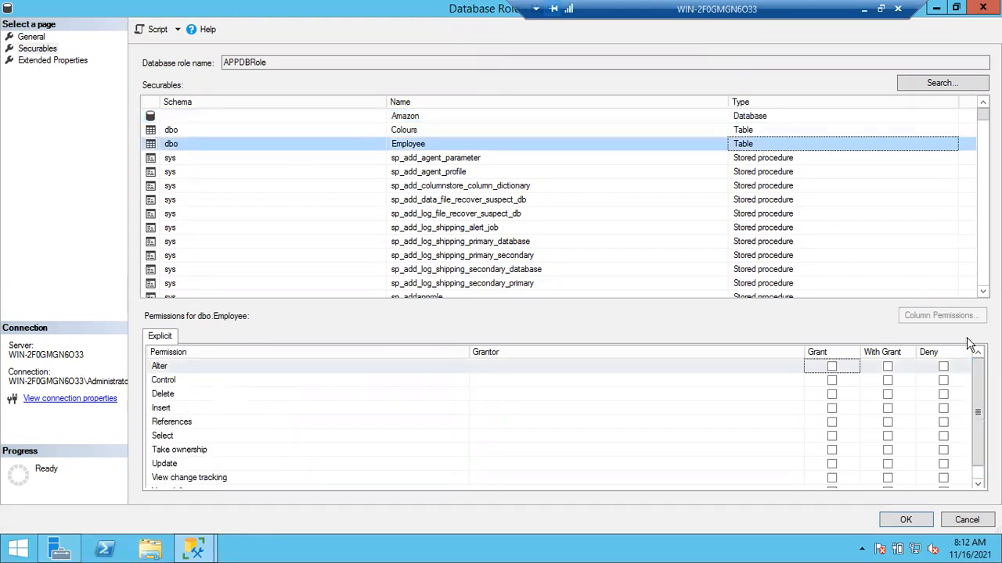
{"action": "scroll", "coordinate": [977, 412], "scroll_direction": "down", "scroll_amount": 1}
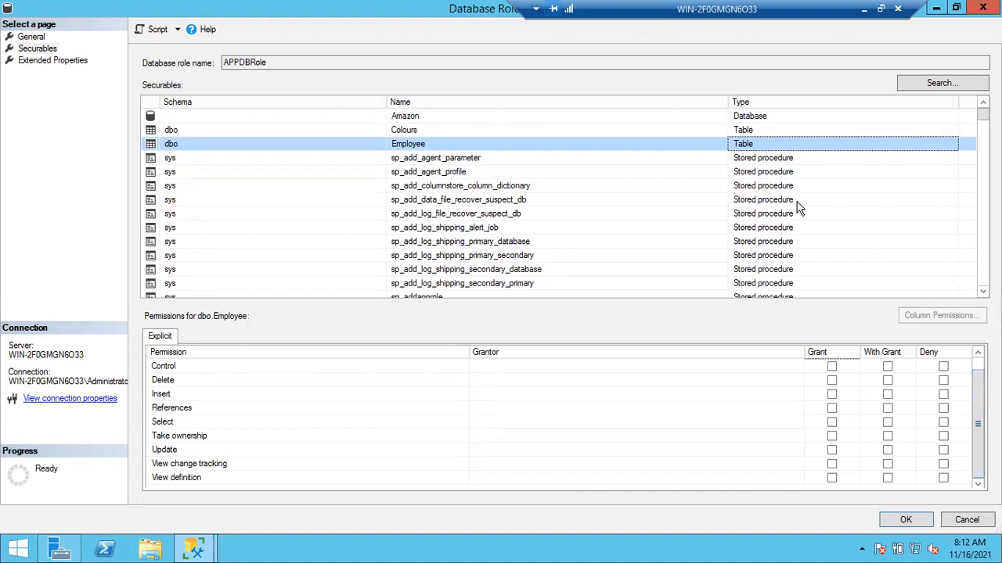
{"action": "left_click", "coordinate": [765, 200]}
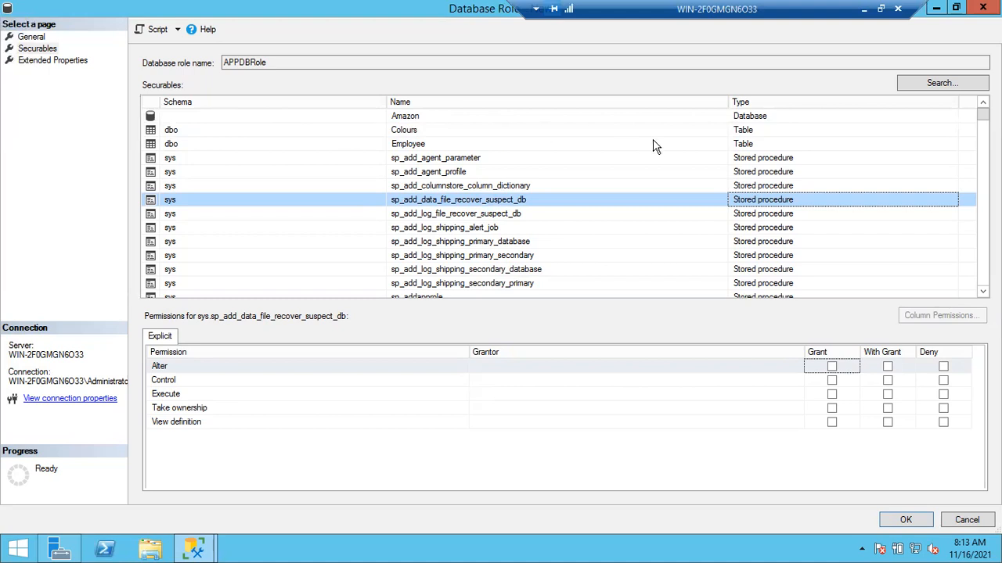
Step: Search the securables again and add all objects of the type Stored procedures
{"action": "left_click", "coordinate": [939, 83]}
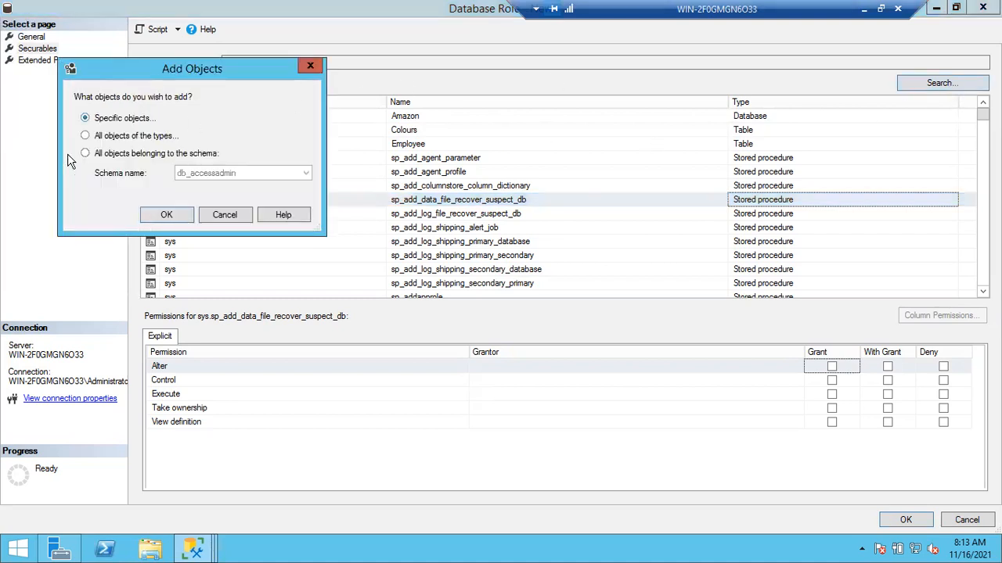
{"action": "left_click", "coordinate": [92, 139]}
{"action": "left_click", "coordinate": [174, 215]}
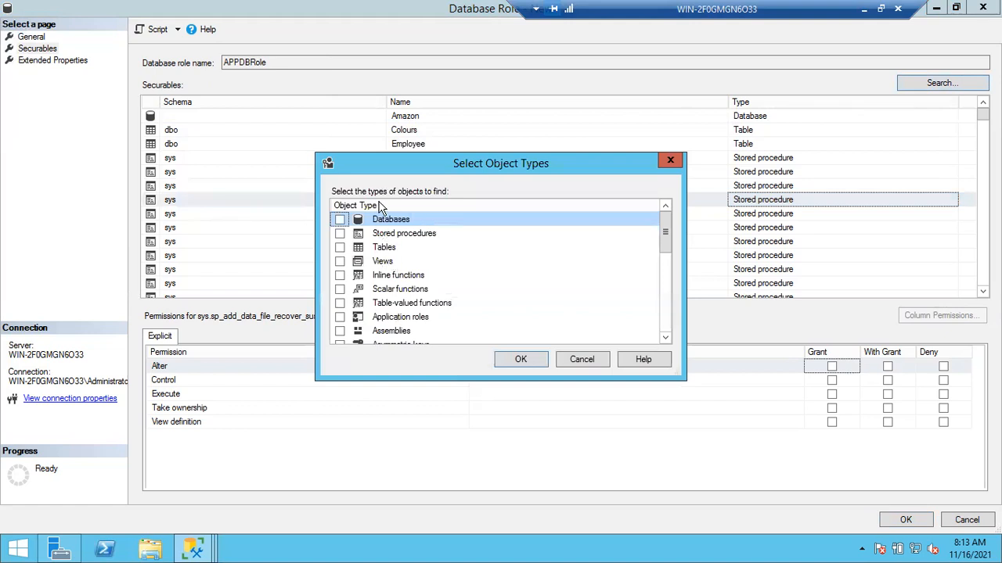
{"action": "left_click", "coordinate": [340, 234]}
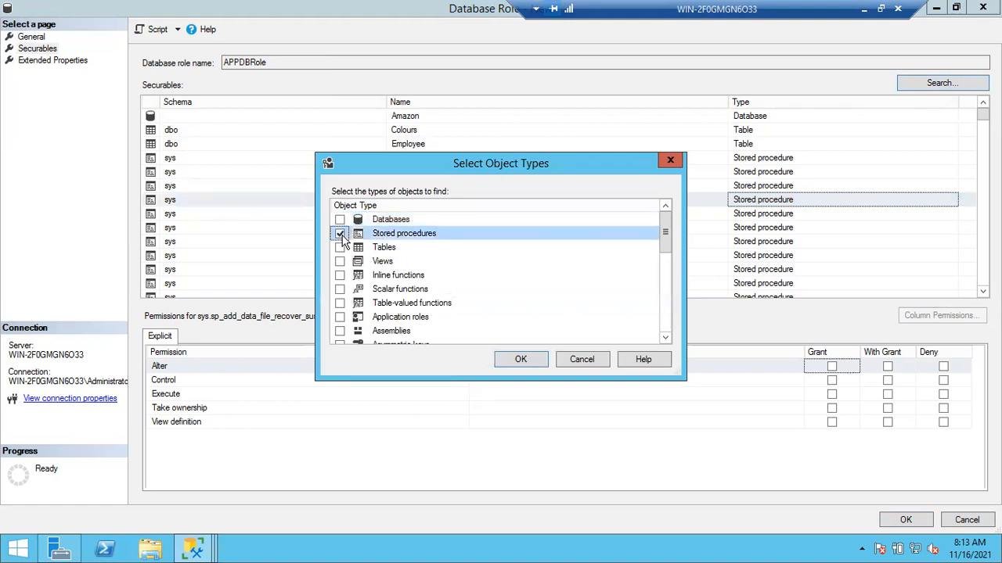
{"action": "left_click", "coordinate": [518, 360]}
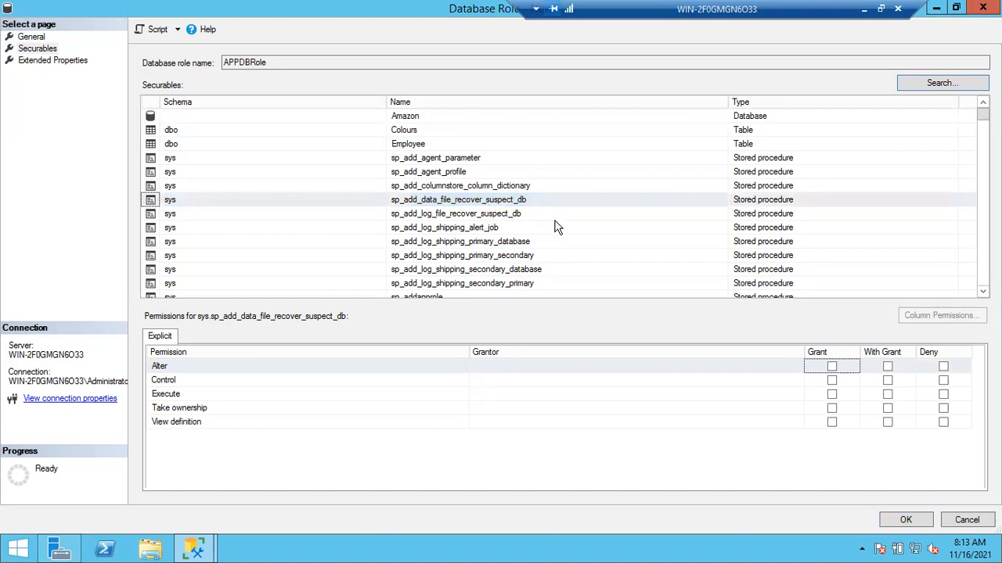
Step: Grant the Execute permission on the stored procedures sp_addmergepushsubscription_agent and sp_addmergepullsubscription
{"action": "left_click", "coordinate": [433, 216]}
{"action": "scroll", "coordinate": [433, 218], "scroll_direction": "down", "scroll_amount": 3}
{"action": "scroll", "coordinate": [433, 219], "scroll_direction": "down", "scroll_amount": 3}
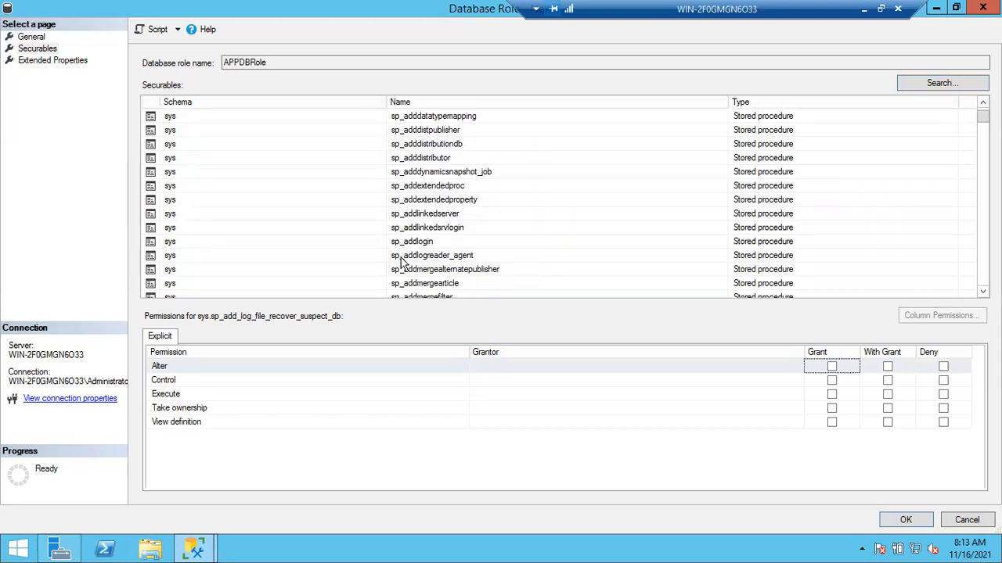
{"action": "scroll", "coordinate": [403, 288], "scroll_direction": "down", "scroll_amount": 4}
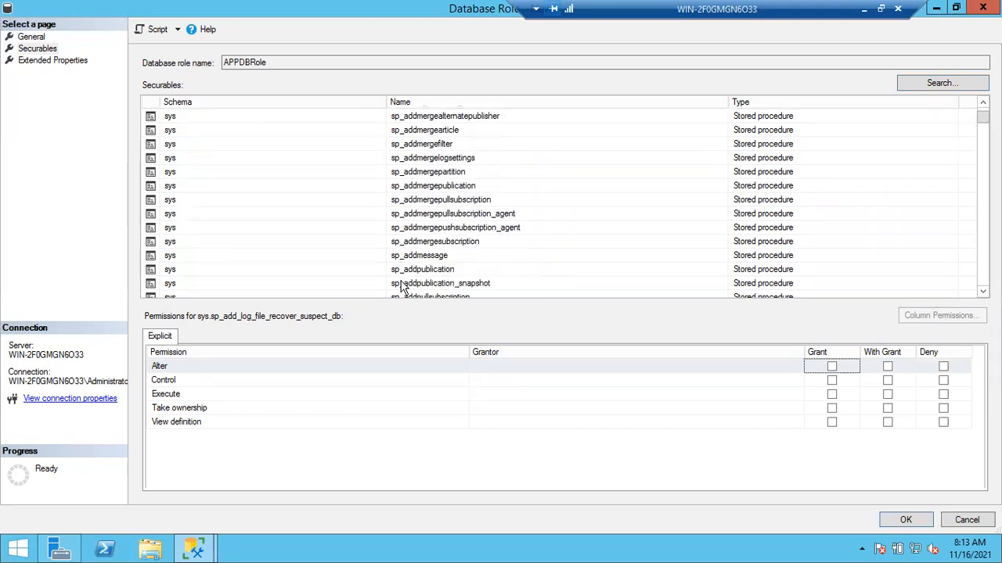
{"action": "left_click", "coordinate": [424, 230]}
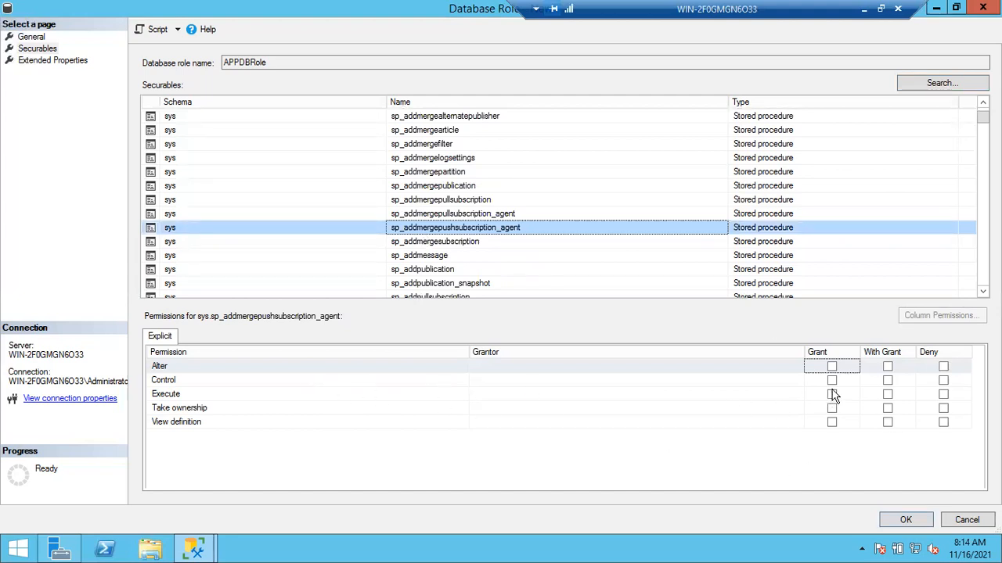
{"action": "left_click", "coordinate": [832, 394]}
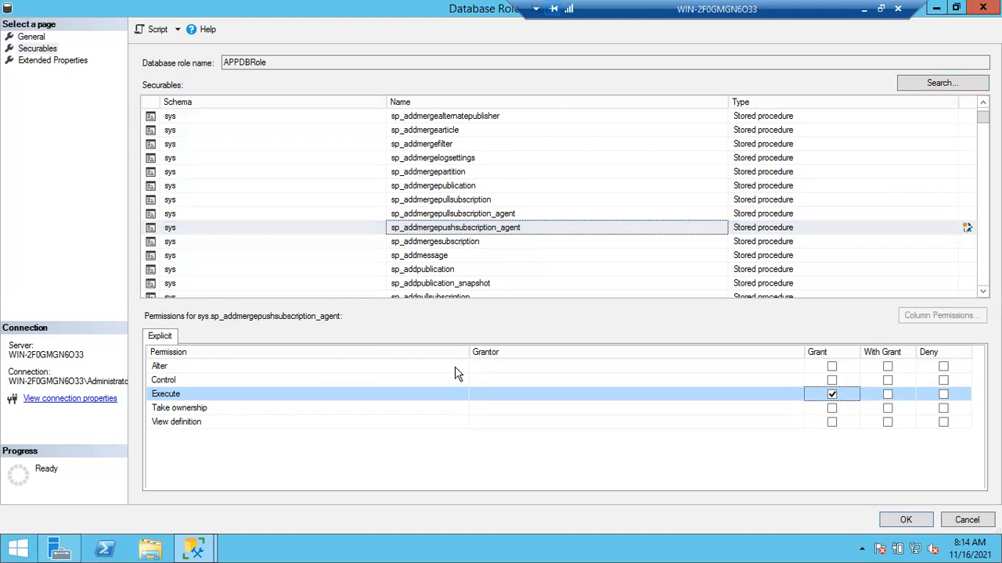
{"action": "left_click", "coordinate": [438, 201]}
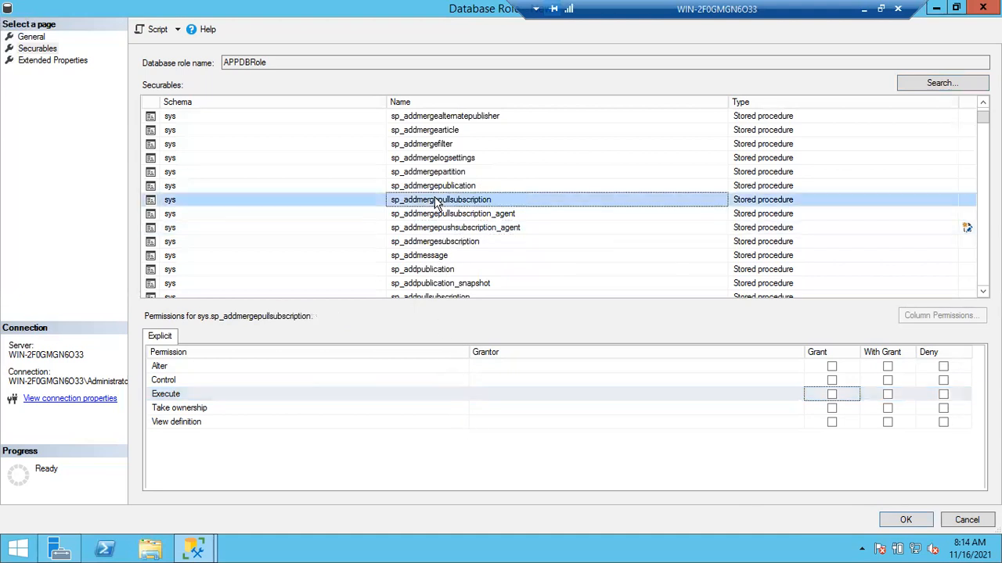
{"action": "left_click", "coordinate": [832, 399]}
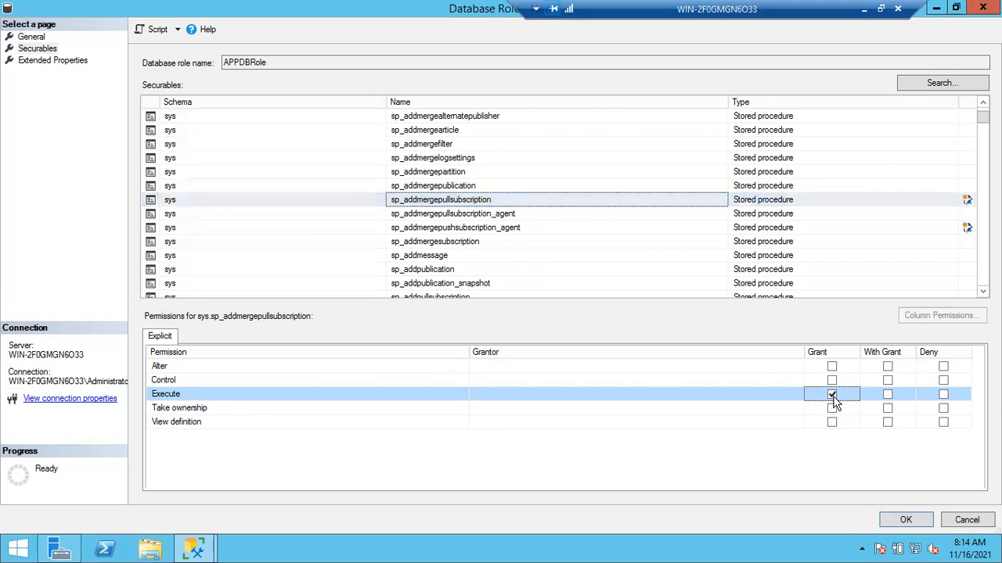
Step: Remove the Execute grant from the sp_addmergepushsubscription_agent stored procedure
{"action": "left_click", "coordinate": [441, 228]}
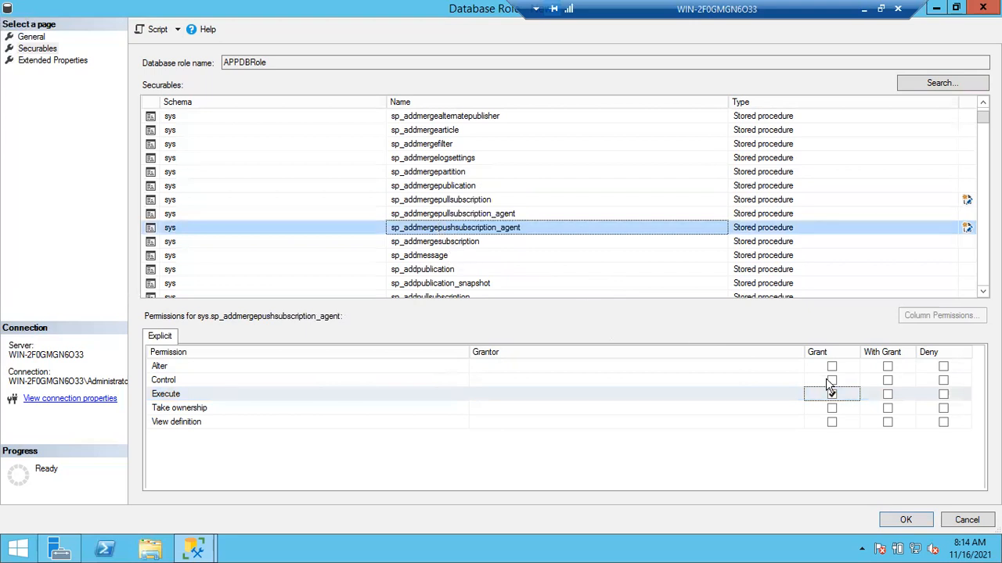
{"action": "left_click", "coordinate": [832, 395]}
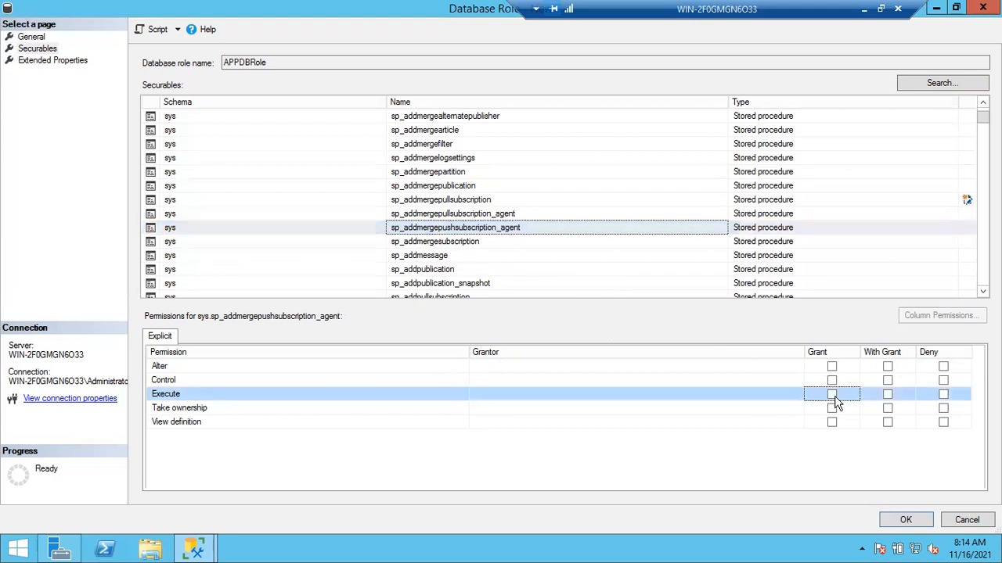
{"action": "left_click", "coordinate": [425, 258]}
{"action": "scroll", "coordinate": [469, 266], "scroll_direction": "up", "scroll_amount": 12}
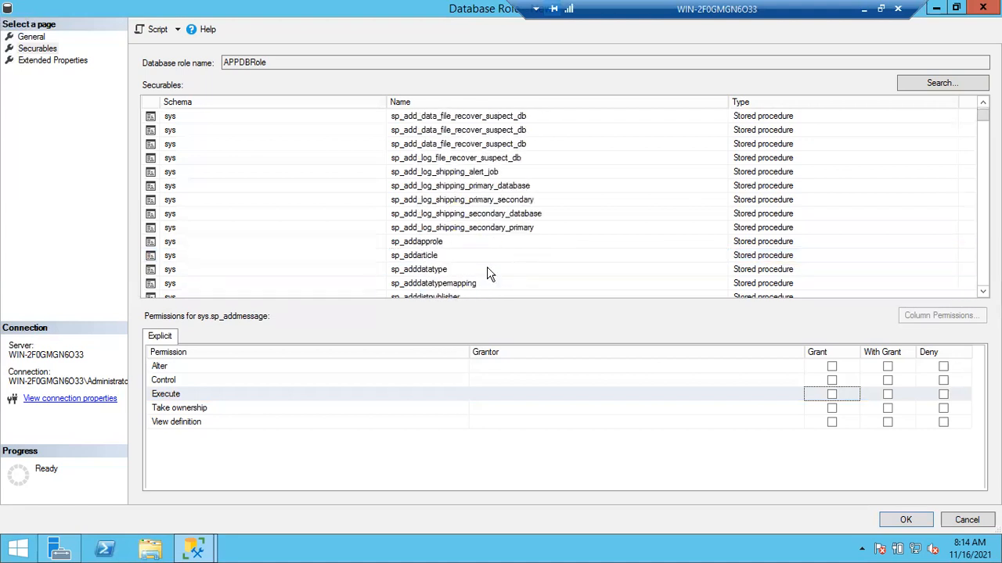
Step: Grant the Backup database permission on the Amazon database
{"action": "left_click", "coordinate": [413, 117]}
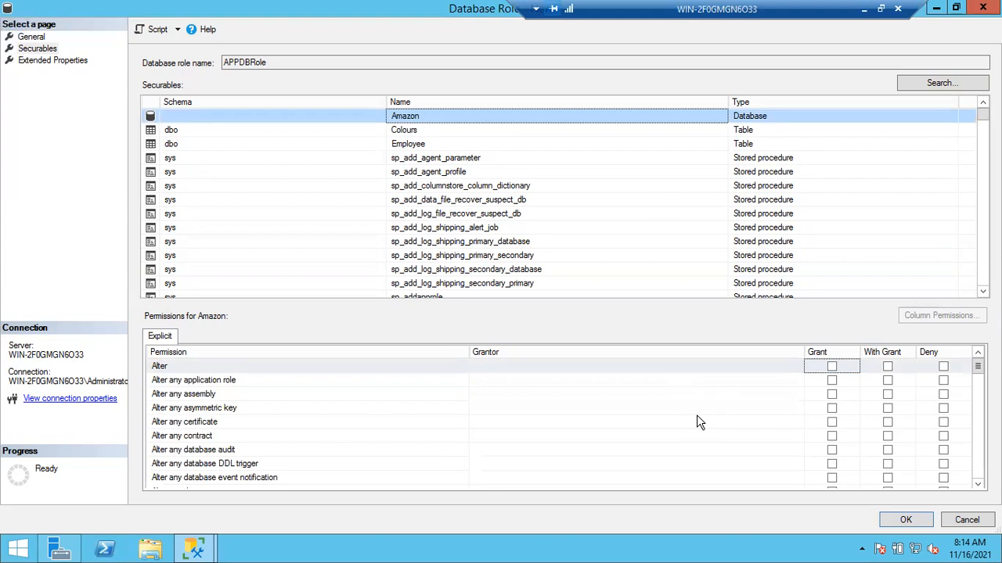
{"action": "scroll", "coordinate": [763, 427], "scroll_direction": "down", "scroll_amount": 2}
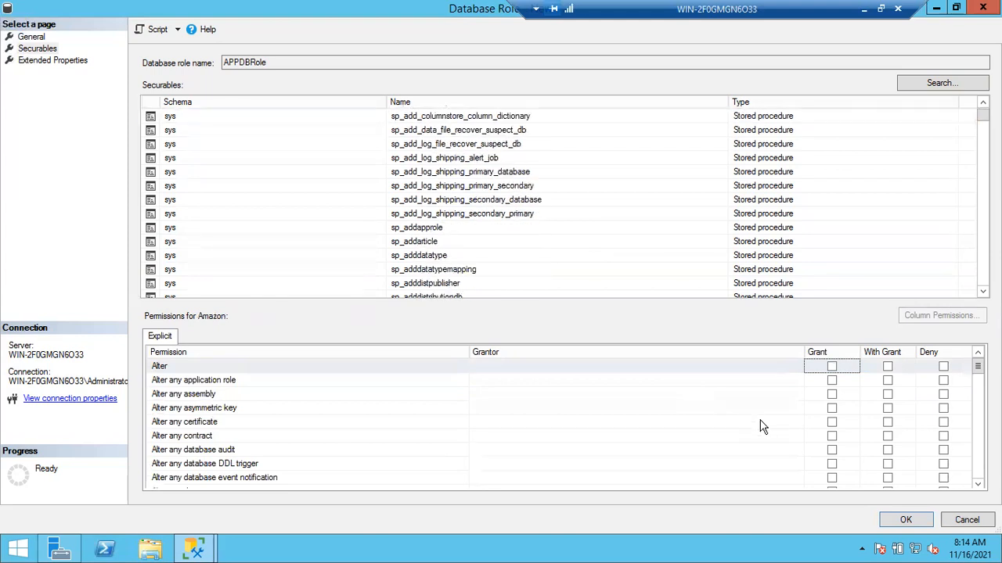
{"action": "scroll", "coordinate": [763, 427], "scroll_direction": "down", "scroll_amount": 2}
{"action": "scroll", "coordinate": [763, 427], "scroll_direction": "down", "scroll_amount": 4}
{"action": "scroll", "coordinate": [763, 426], "scroll_direction": "down", "scroll_amount": 1}
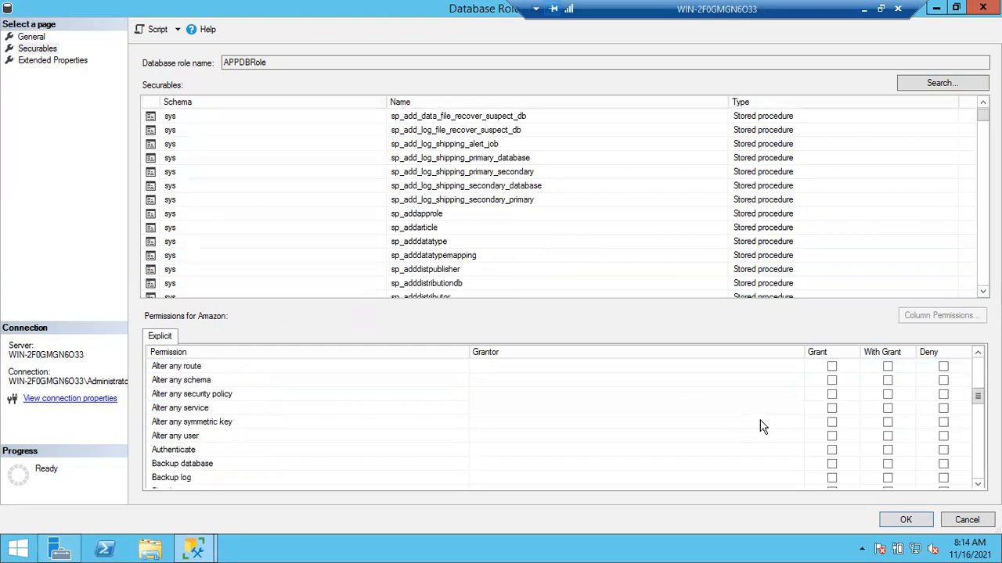
{"action": "left_click", "coordinate": [832, 438]}
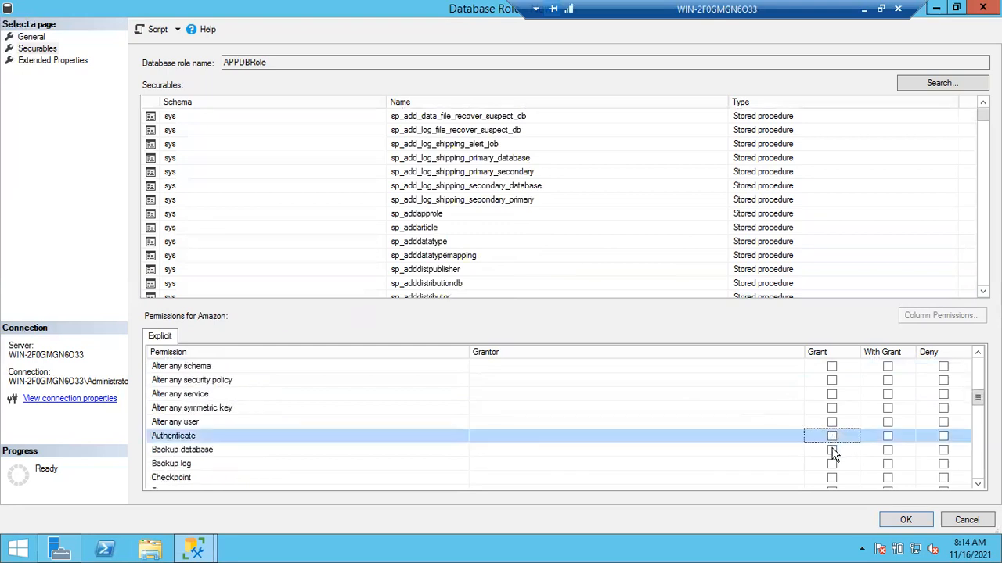
{"action": "left_click", "coordinate": [832, 450]}
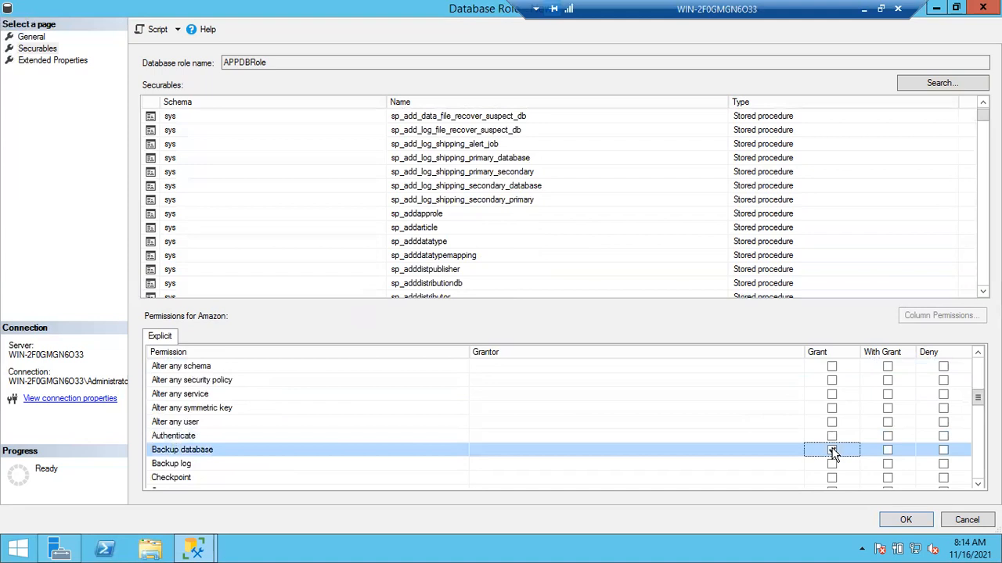
{"action": "left_click", "coordinate": [977, 485]}
{"action": "left_click", "coordinate": [977, 484]}
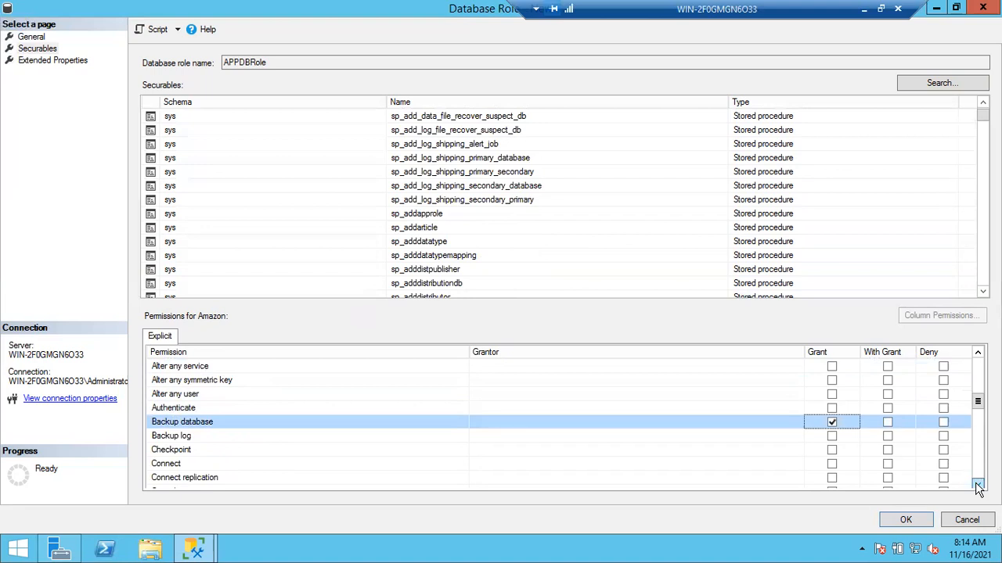
Step: Grant the Backup log, Checkpoint and Connect permissions on the Amazon database
{"action": "left_click", "coordinate": [832, 436]}
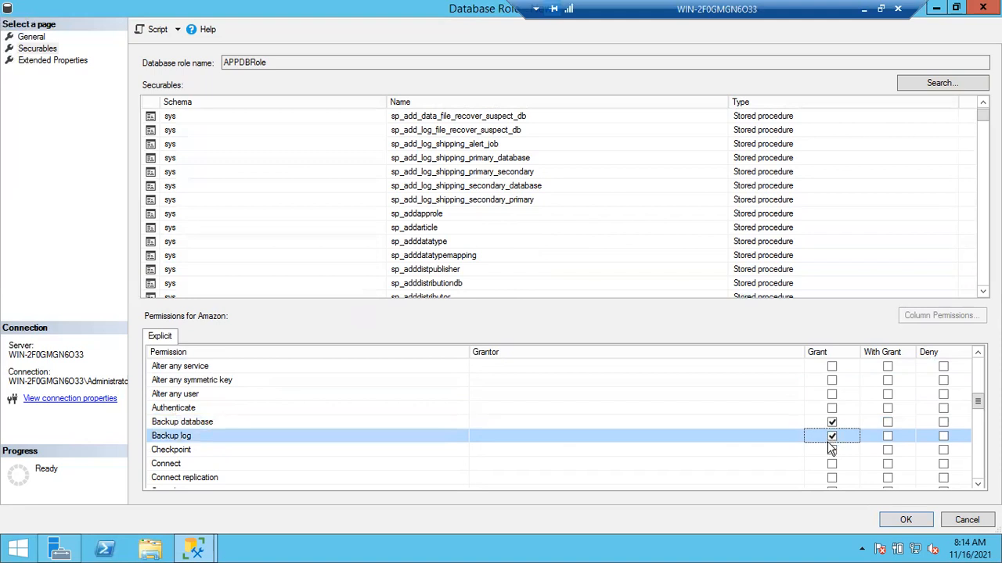
{"action": "left_click", "coordinate": [832, 450]}
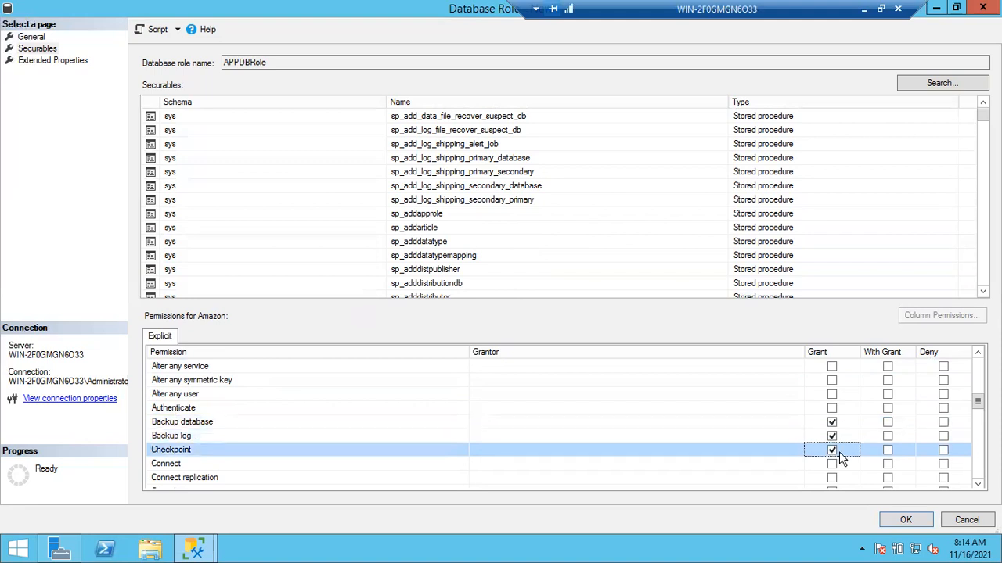
{"action": "left_click", "coordinate": [977, 483]}
{"action": "left_click", "coordinate": [977, 483]}
{"action": "left_click", "coordinate": [977, 484]}
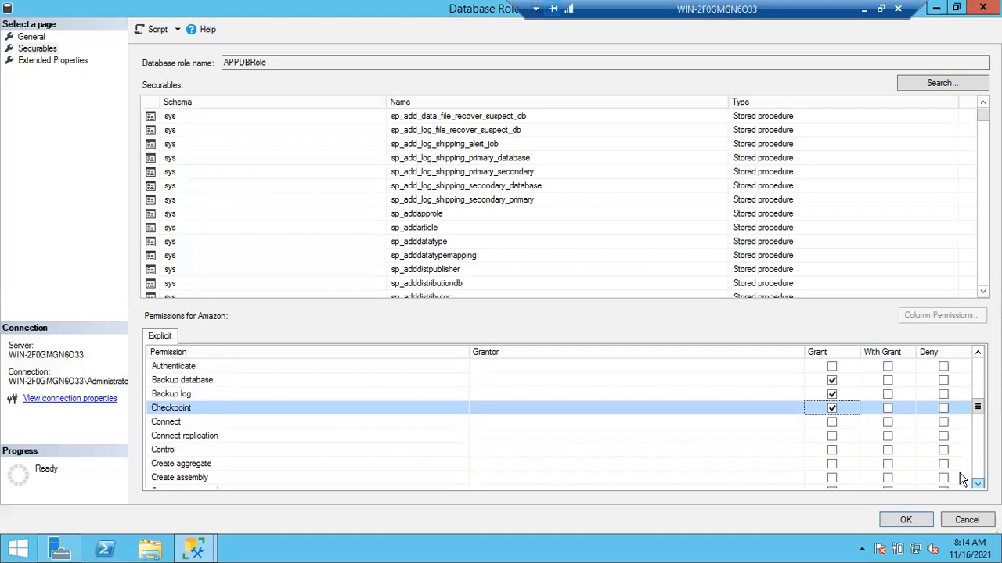
{"action": "left_click", "coordinate": [831, 423]}
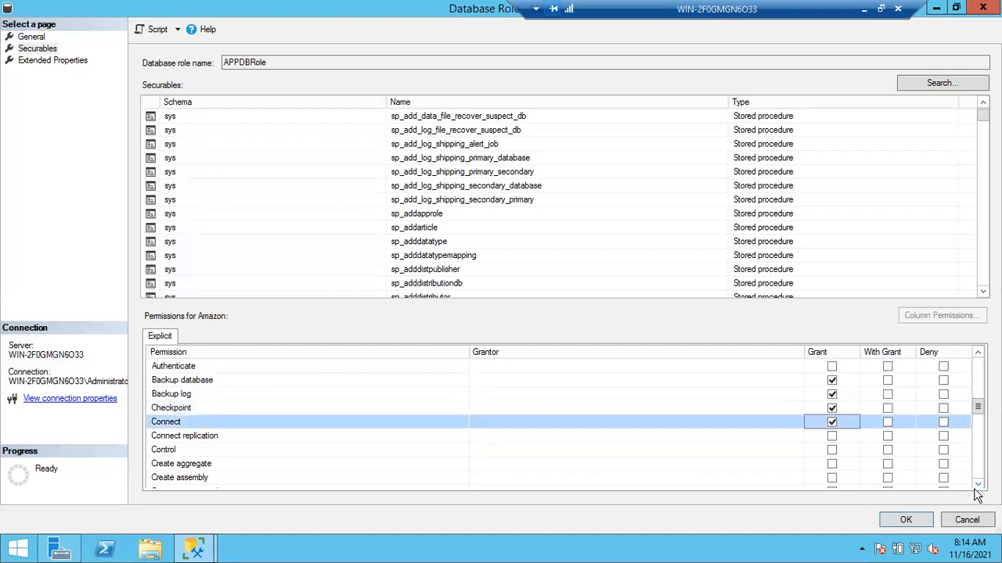
Step: Deny the Delete permission and grant the Insert and Select permissions on the Amazon database
{"action": "left_click_drag", "start_coordinate": [978, 484], "coordinate": [978, 485]}
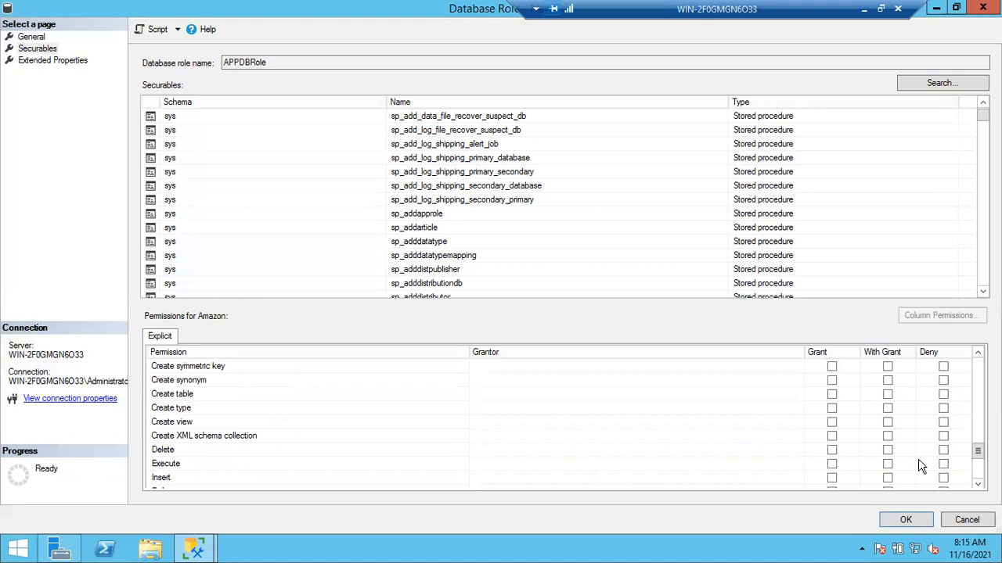
{"action": "left_click", "coordinate": [943, 451]}
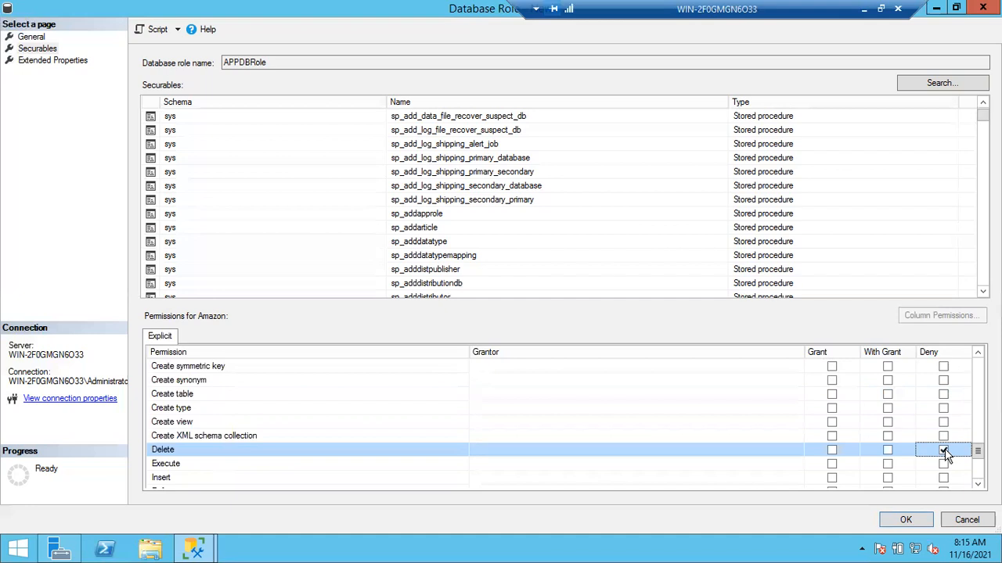
{"action": "left_click", "coordinate": [832, 478]}
{"action": "scroll", "coordinate": [832, 482], "scroll_direction": "down", "scroll_amount": 2}
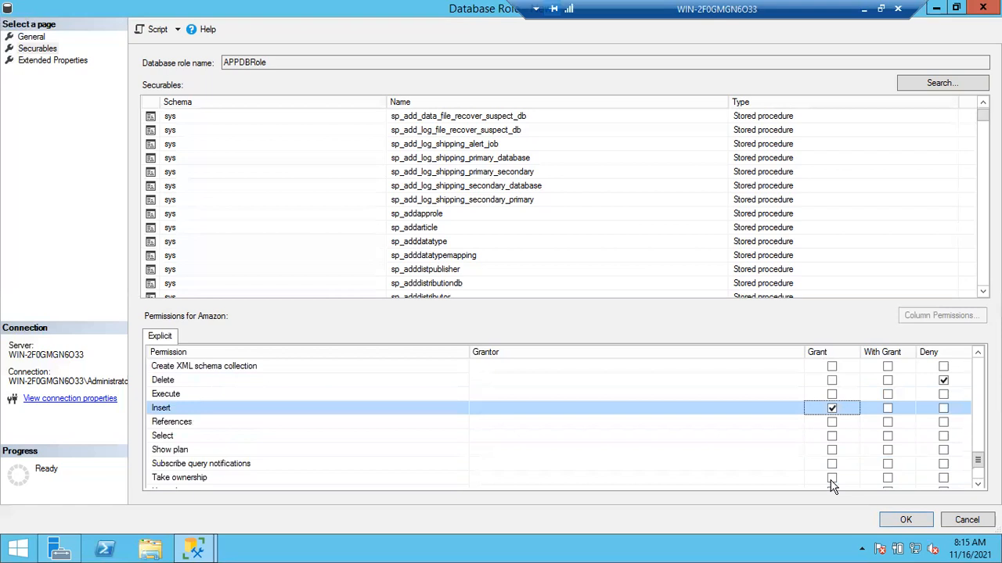
{"action": "left_click", "coordinate": [833, 439]}
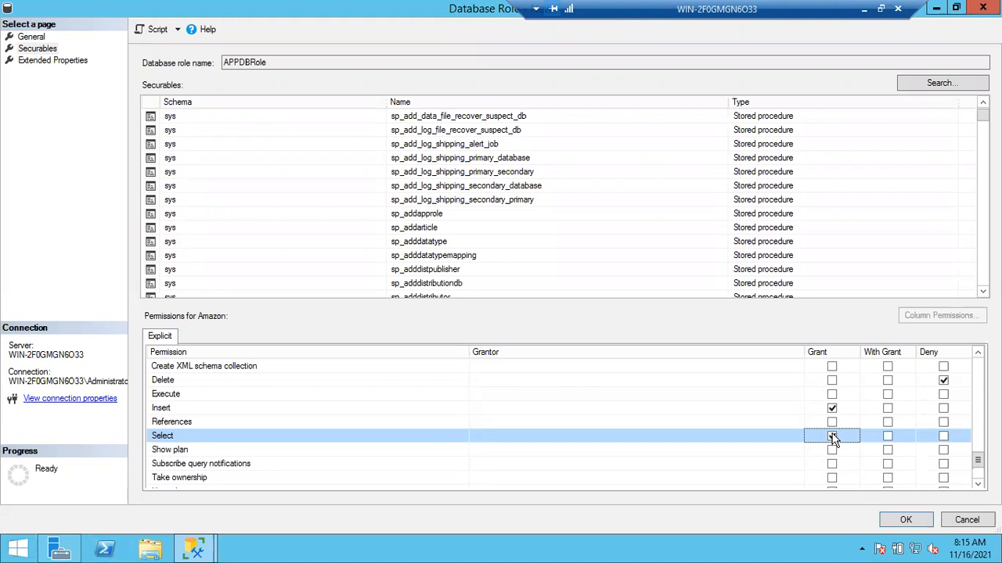
Step: Review the list of securables and the permissions set for the Amazon database
{"action": "left_click", "coordinate": [461, 188]}
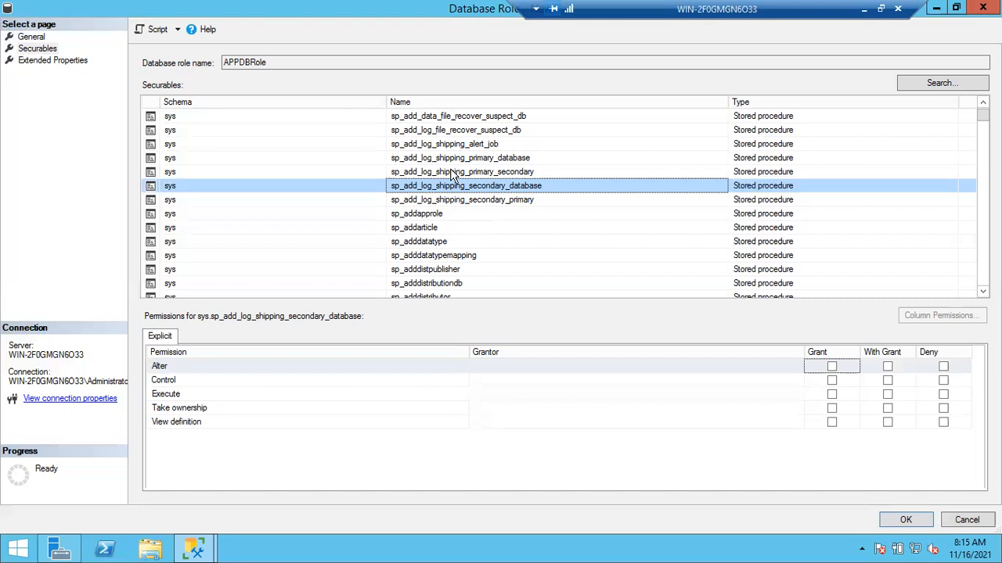
{"action": "scroll", "coordinate": [452, 177], "scroll_direction": "up", "scroll_amount": 2}
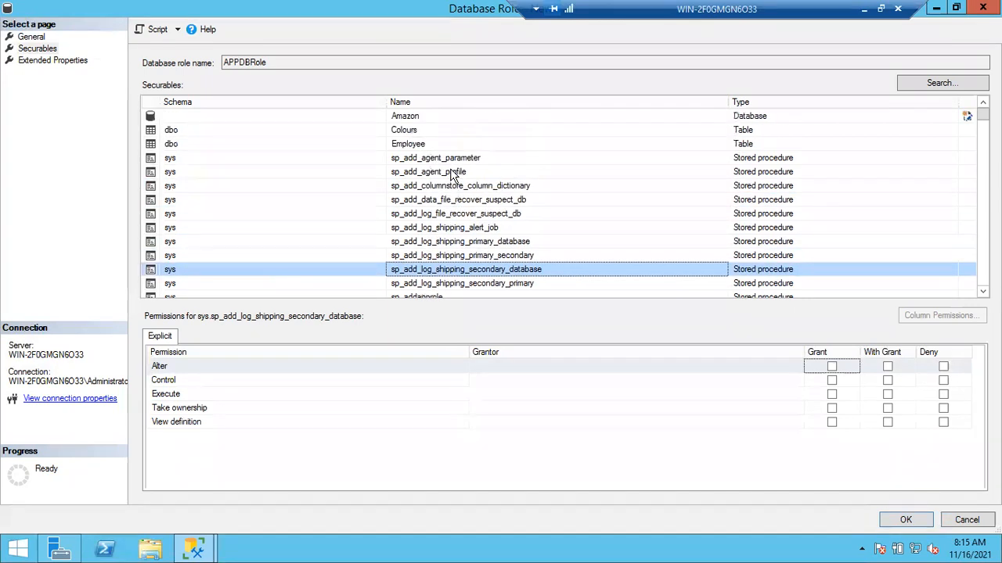
{"action": "scroll", "coordinate": [418, 291], "scroll_direction": "down", "scroll_amount": 8}
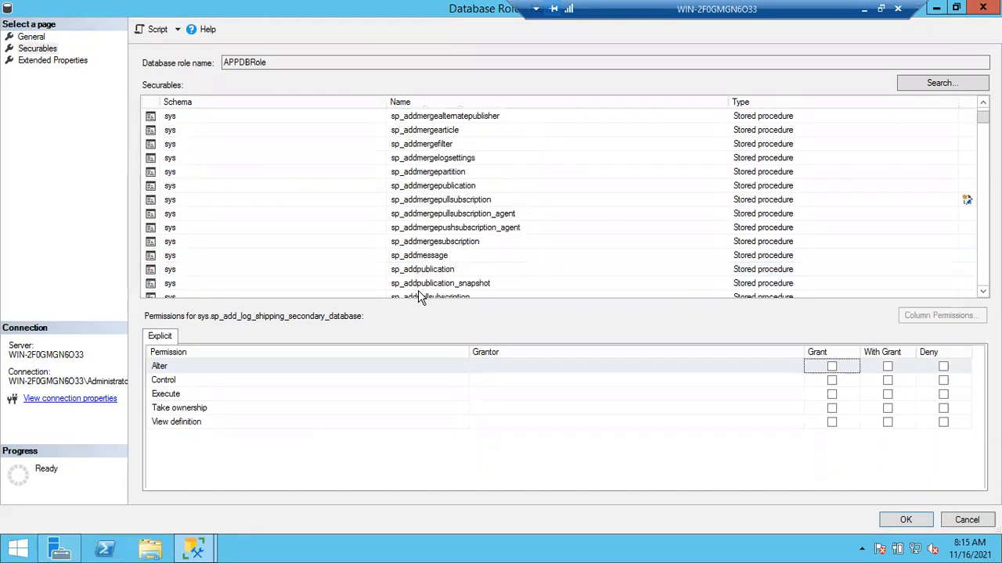
{"action": "scroll", "coordinate": [417, 290], "scroll_direction": "up", "scroll_amount": 6}
{"action": "scroll", "coordinate": [418, 290], "scroll_direction": "up", "scroll_amount": 3}
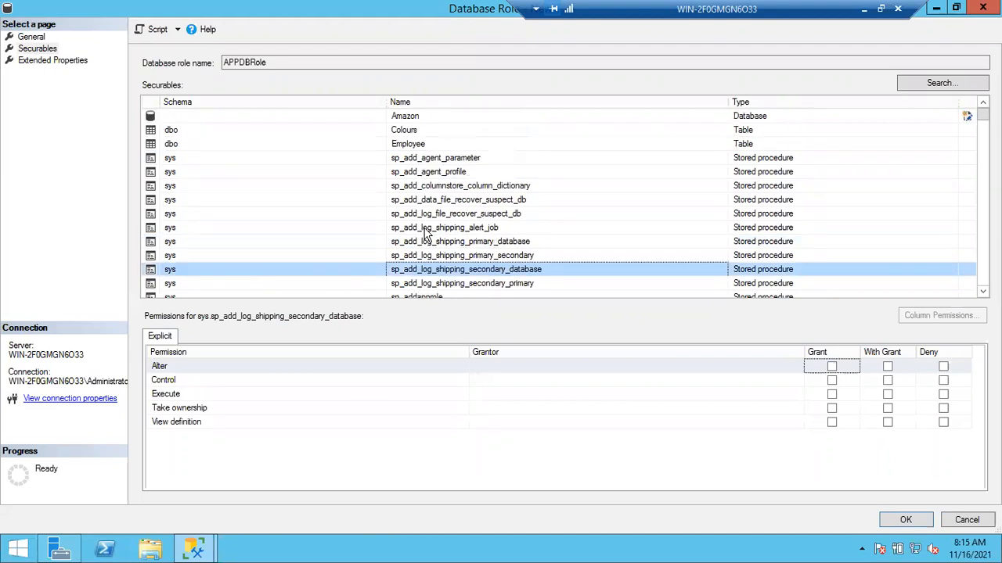
{"action": "left_click", "coordinate": [452, 115]}
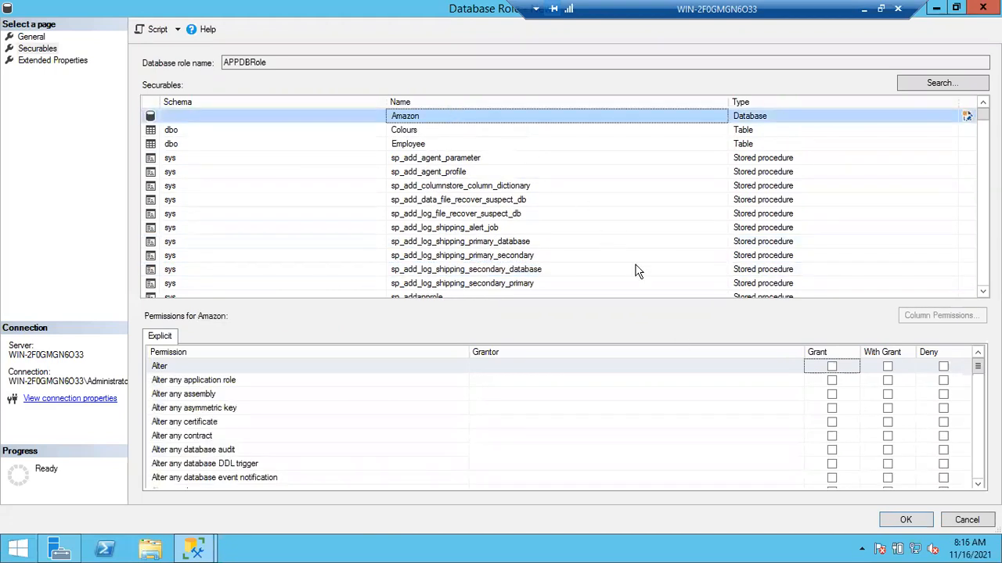
{"action": "scroll", "coordinate": [637, 419], "scroll_direction": "down", "scroll_amount": 10}
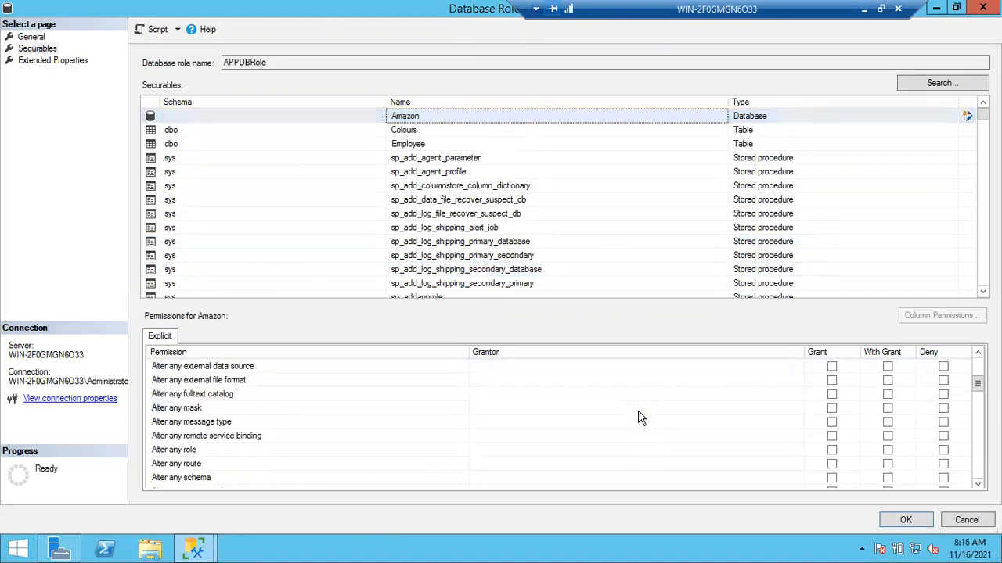
{"action": "scroll", "coordinate": [638, 419], "scroll_direction": "up", "scroll_amount": 2}
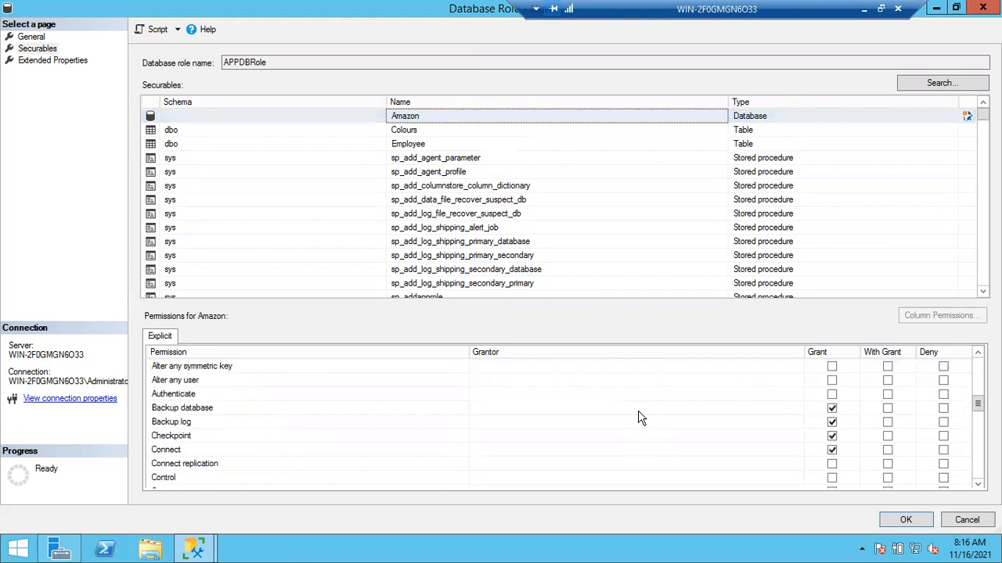
{"action": "scroll", "coordinate": [638, 419], "scroll_direction": "down", "scroll_amount": 1}
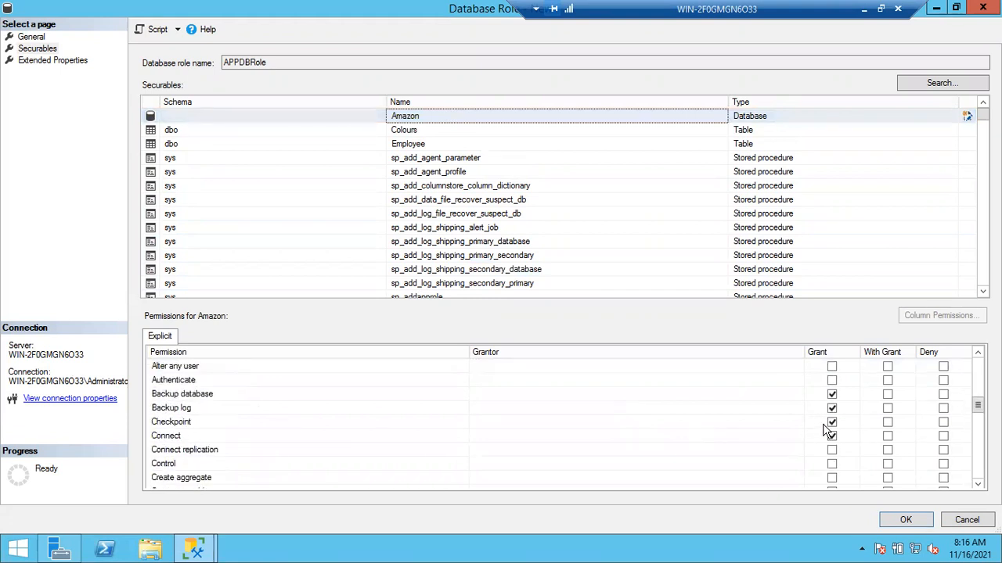
{"action": "scroll", "coordinate": [843, 451], "scroll_direction": "down", "scroll_amount": 6}
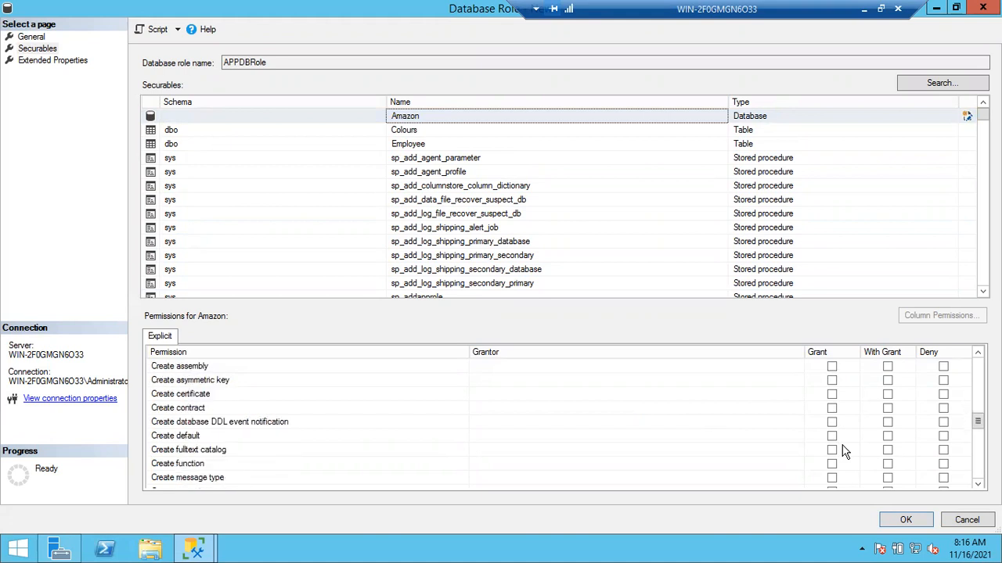
{"action": "scroll", "coordinate": [844, 451], "scroll_direction": "down", "scroll_amount": 3}
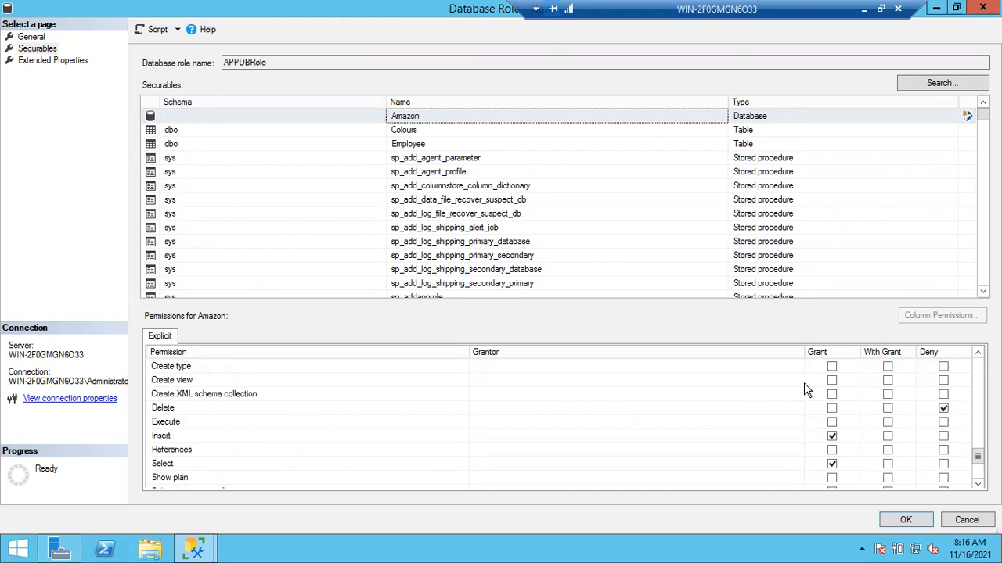
Step: Grant the Update permission on the Amazon database
{"action": "scroll", "coordinate": [702, 423], "scroll_direction": "down", "scroll_amount": 1}
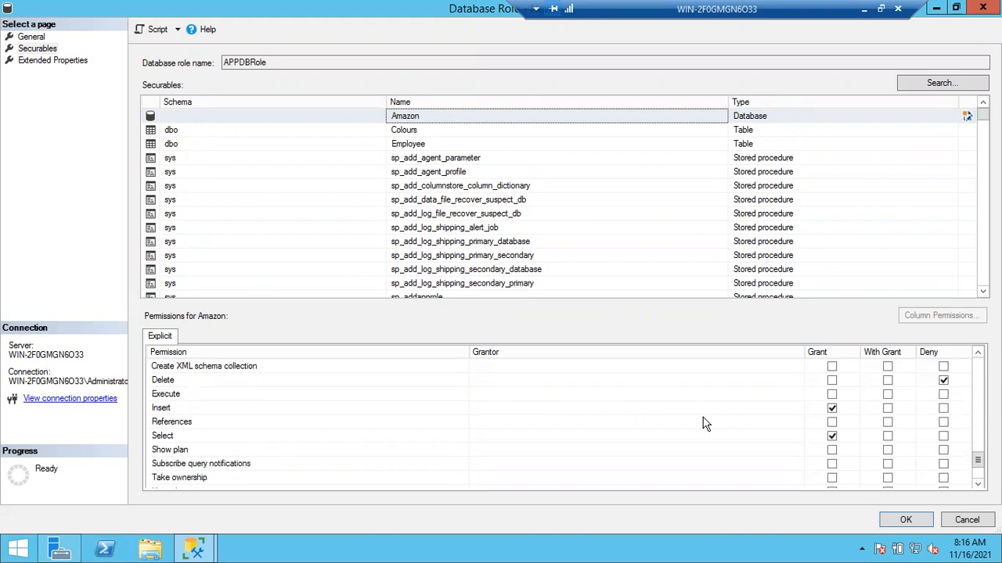
{"action": "scroll", "coordinate": [702, 423], "scroll_direction": "down", "scroll_amount": 1}
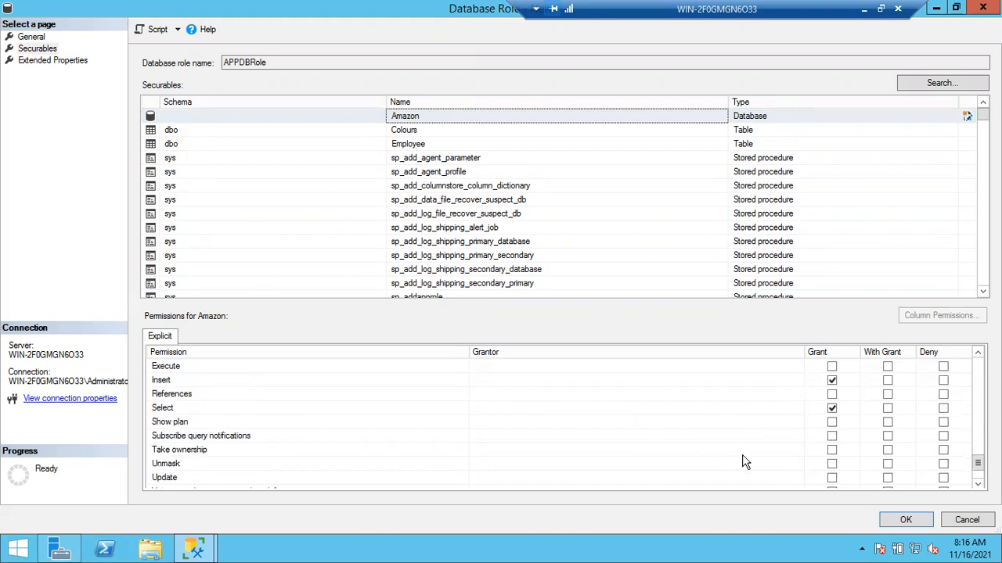
{"action": "scroll", "coordinate": [744, 463], "scroll_direction": "down", "scroll_amount": 2}
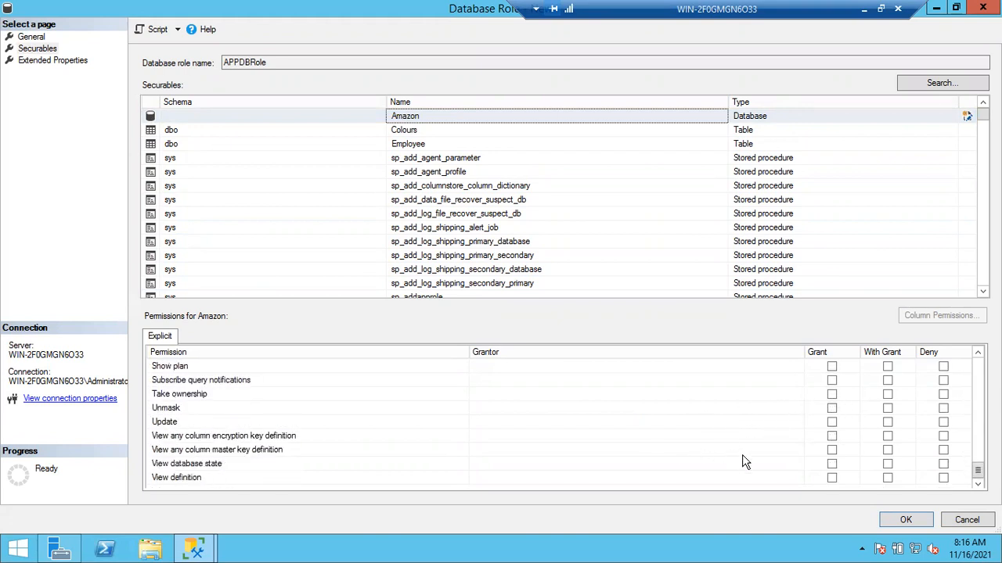
{"action": "left_click", "coordinate": [832, 423]}
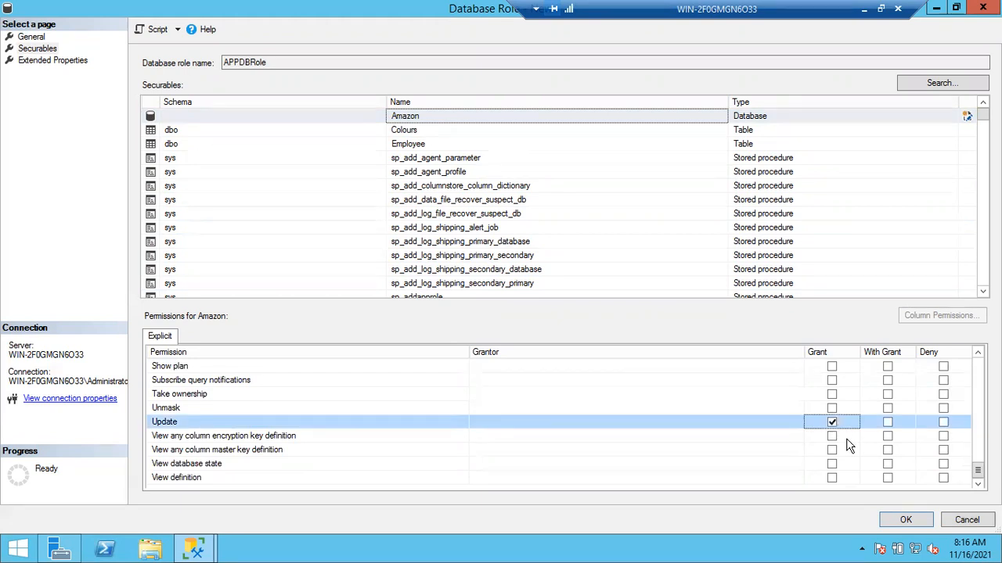
{"action": "scroll", "coordinate": [804, 438], "scroll_direction": "up", "scroll_amount": 12}
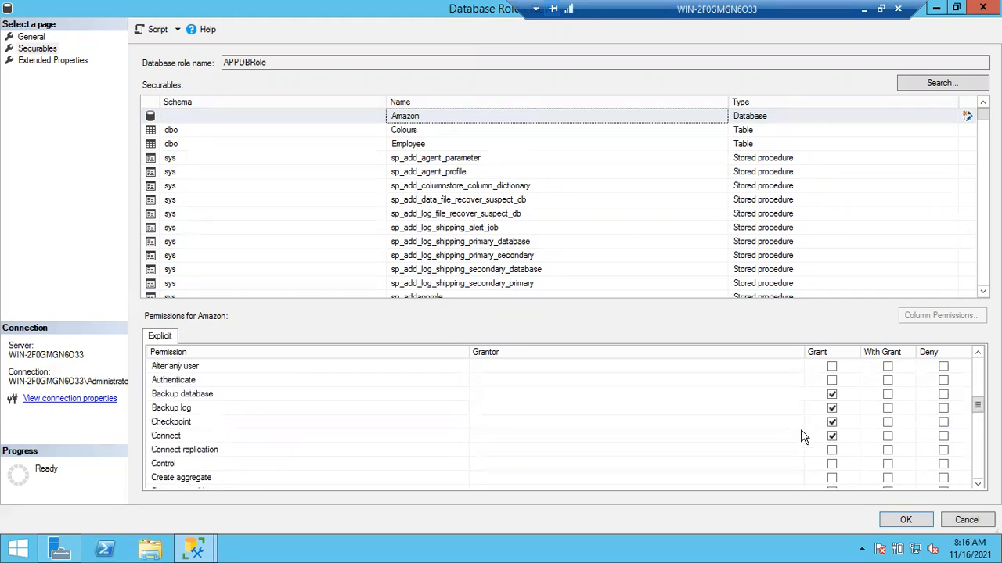
{"action": "scroll", "coordinate": [803, 438], "scroll_direction": "up", "scroll_amount": 5}
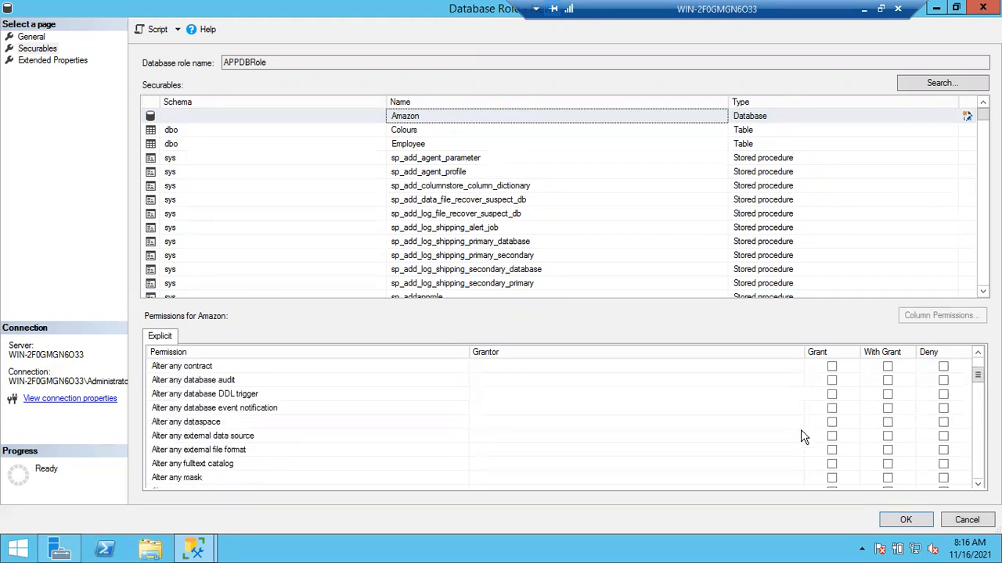
Step: Grant the Select permission on the dbo.Colours table and create the role APPDBRole
{"action": "left_click", "coordinate": [464, 131]}
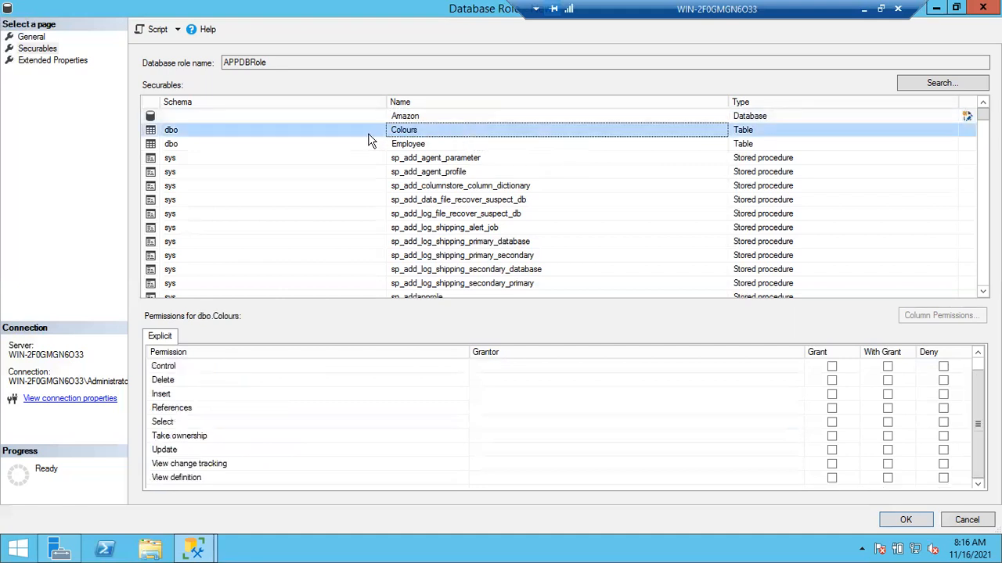
{"action": "left_click", "coordinate": [423, 149]}
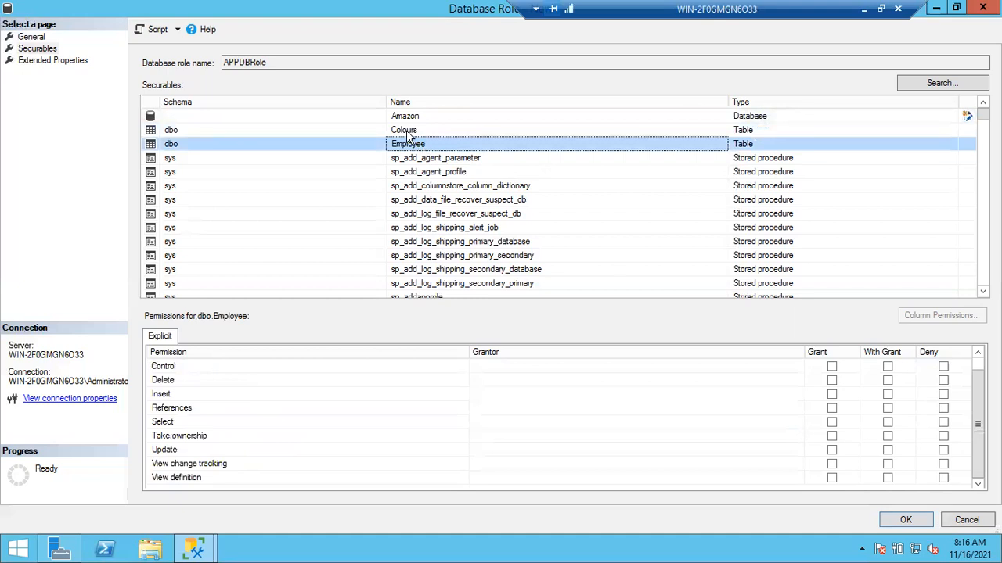
{"action": "left_click", "coordinate": [407, 133]}
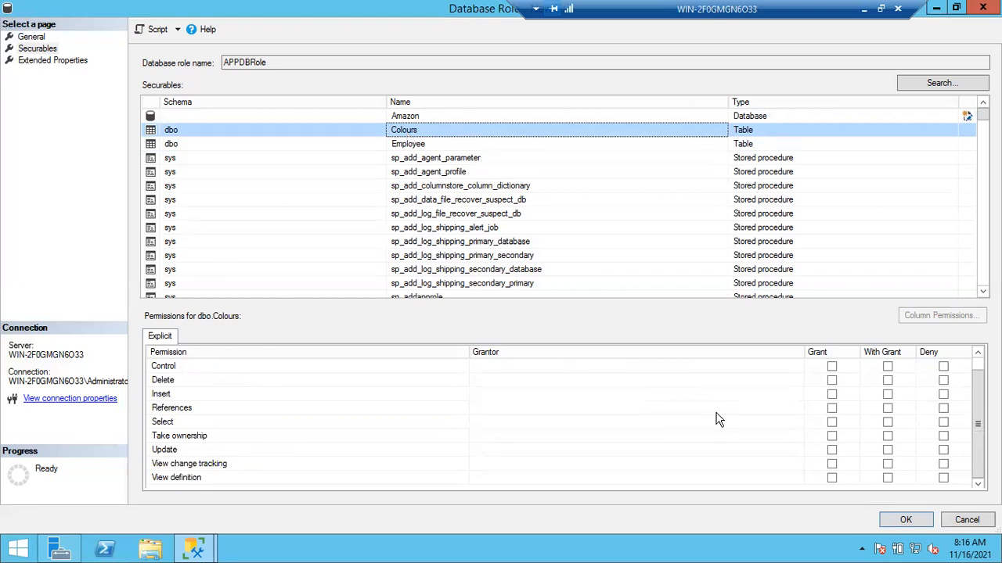
{"action": "left_click", "coordinate": [833, 425]}
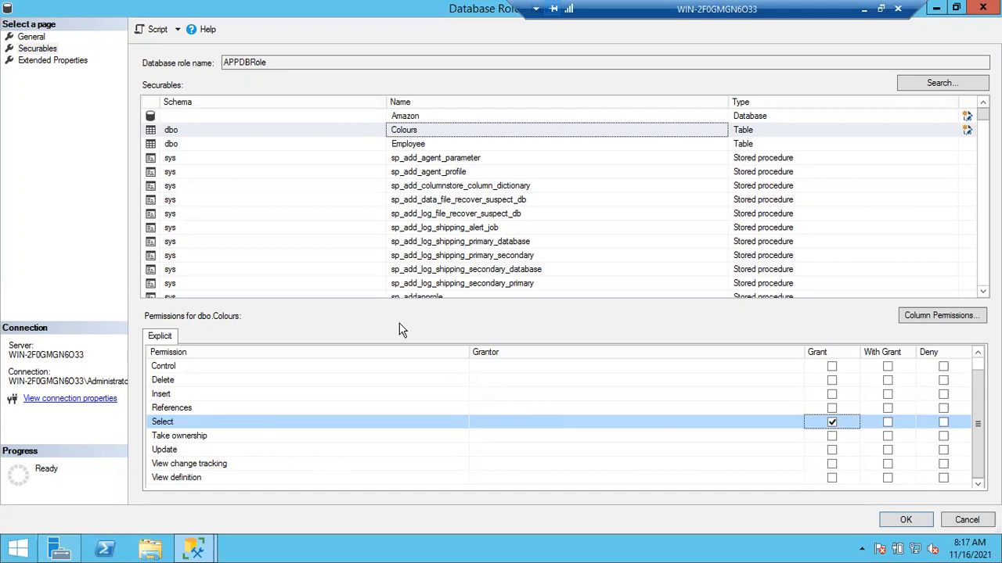
{"action": "left_click", "coordinate": [898, 519]}
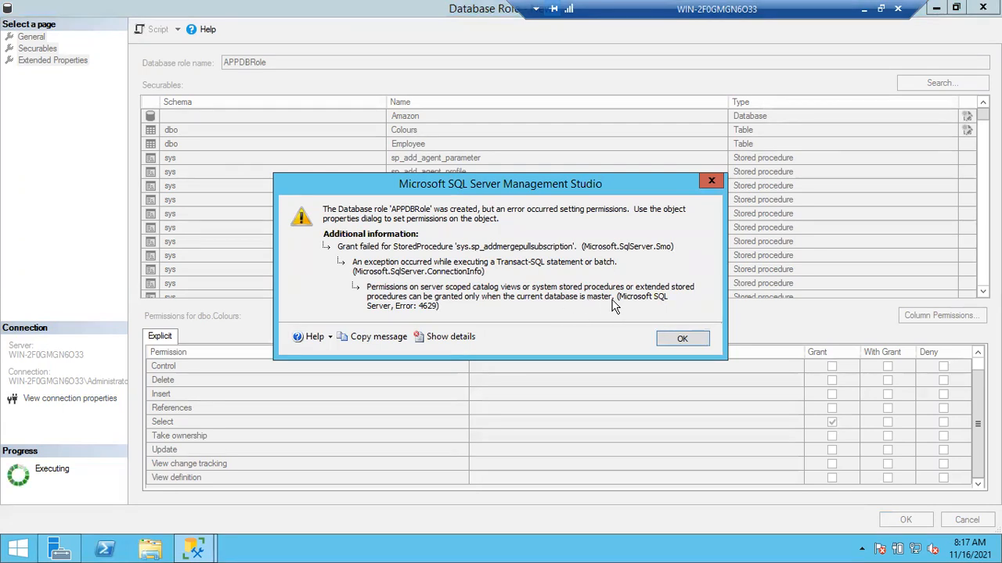
{"action": "left_click", "coordinate": [675, 338]}
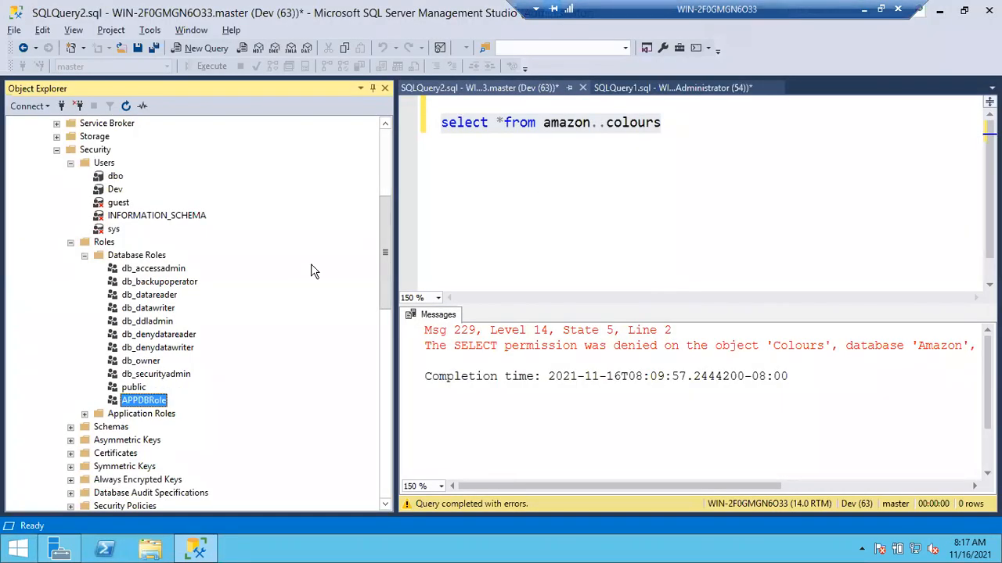
Step: Open the properties of APPDBRole and check its securables and the permissions on the Colours table
{"action": "double_click", "coordinate": [149, 401]}
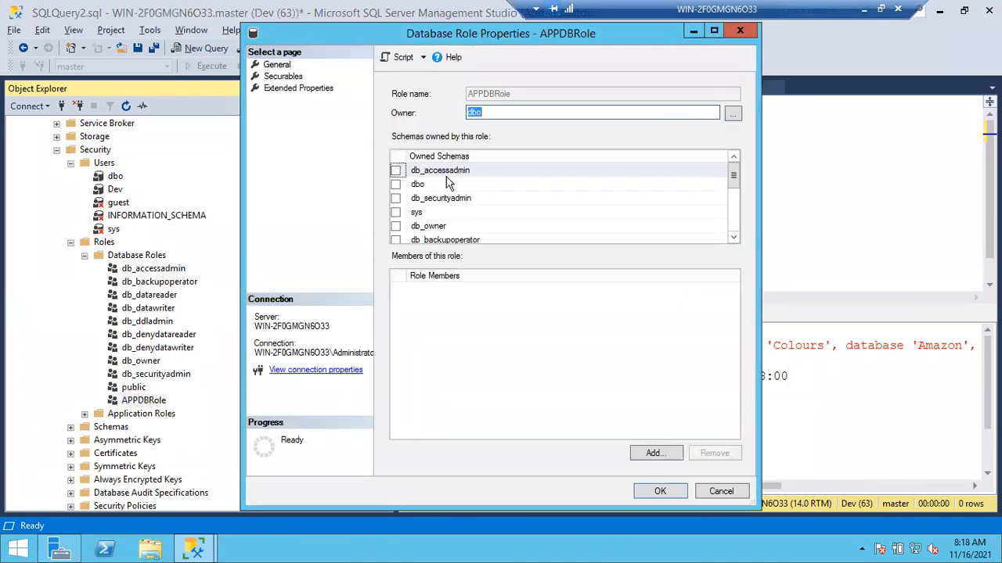
{"action": "left_click", "coordinate": [282, 78]}
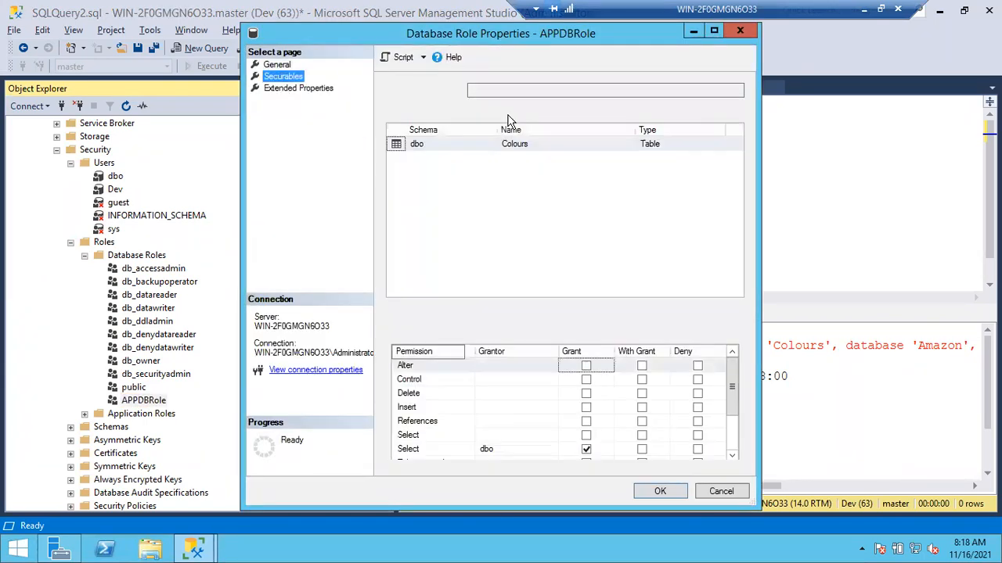
{"action": "left_click", "coordinate": [530, 146]}
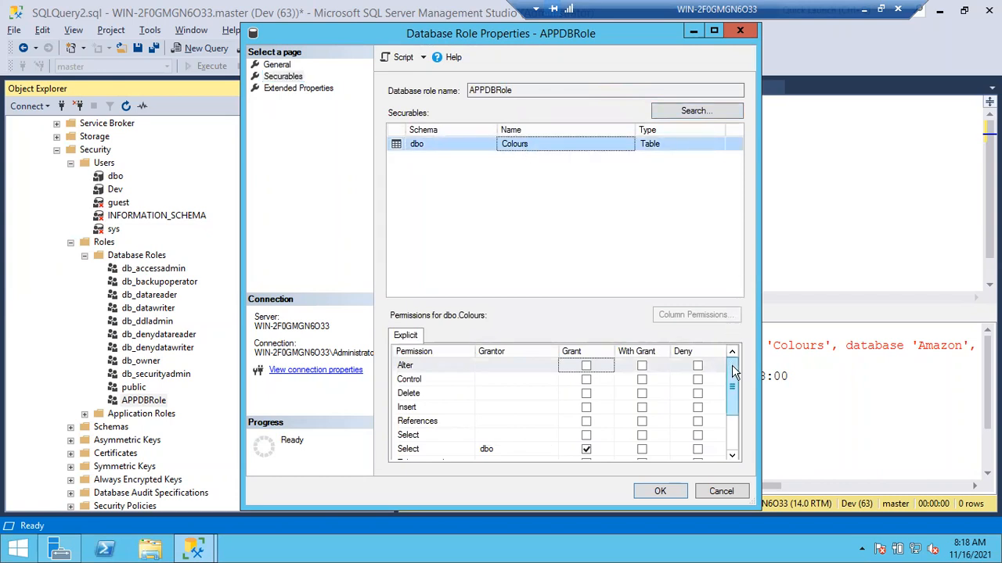
{"action": "left_click_drag", "start_coordinate": [731, 392], "coordinate": [731, 287]}
Step: Add all objects of the type Databases to the securables of APPDBRole
{"action": "left_click", "coordinate": [685, 112]}
{"action": "left_click", "coordinate": [202, 195]}
{"action": "left_click", "coordinate": [223, 271]}
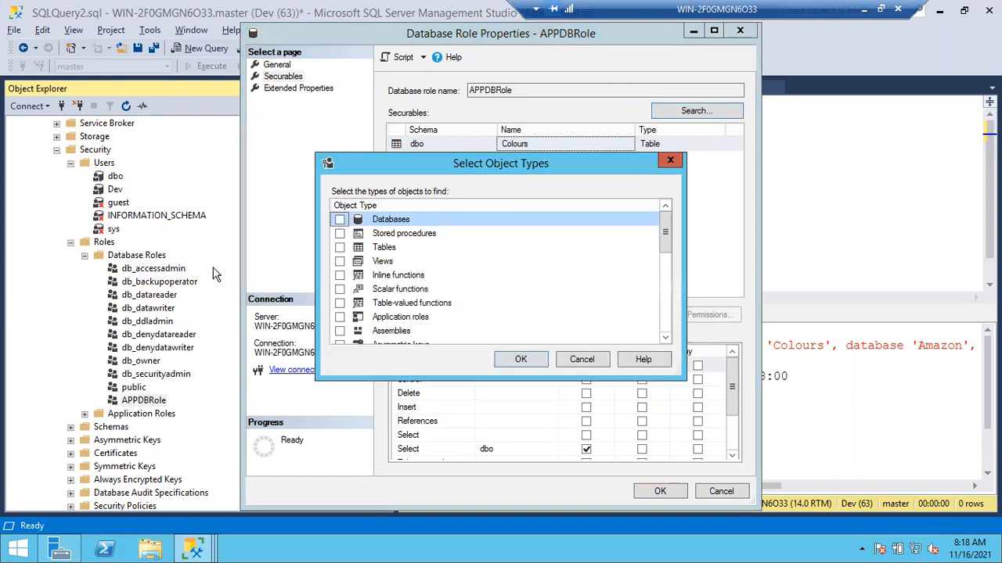
{"action": "left_click", "coordinate": [339, 220]}
{"action": "left_click", "coordinate": [518, 360]}
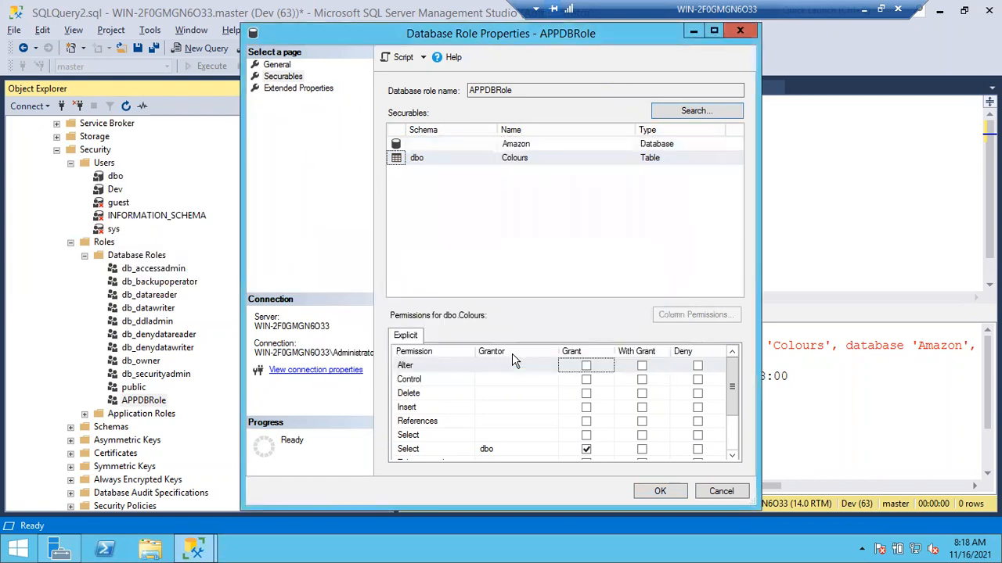
Step: Grant APPDBRole the Backup database, Backup log and Checkpoint permissions on the Amazon database
{"action": "left_click", "coordinate": [416, 147]}
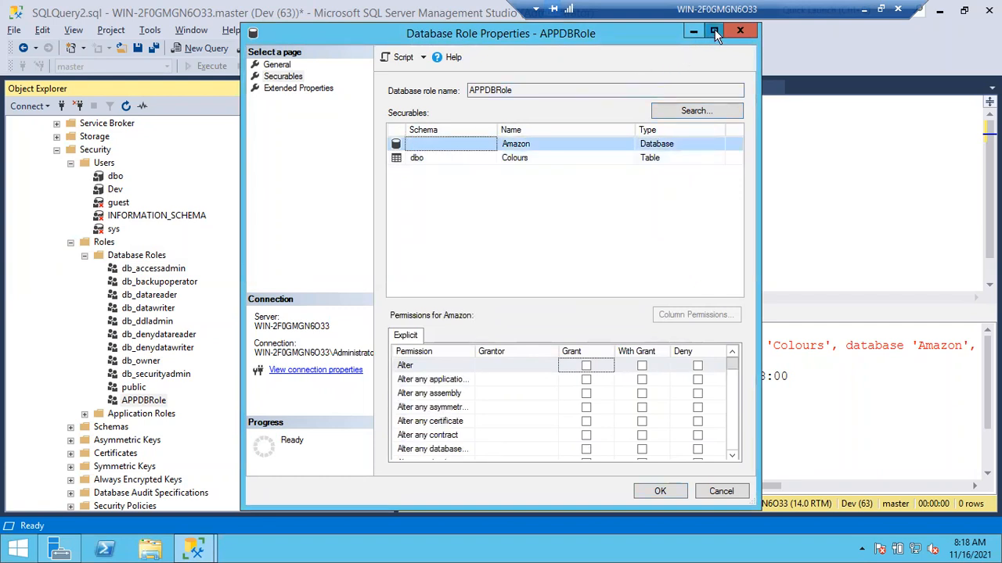
{"action": "left_click", "coordinate": [713, 32]}
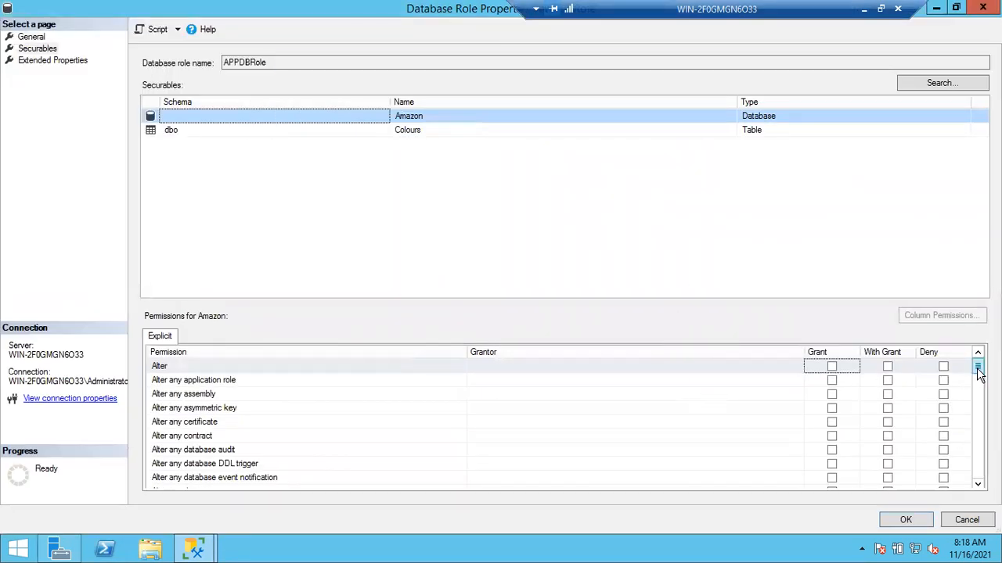
{"action": "mouse_move", "coordinate": [978, 370]}
{"action": "left_mouse_down"}
{"action": "mouse_move", "coordinate": [977, 470]}
{"action": "mouse_move", "coordinate": [979, 362]}
{"action": "left_mouse_up"}
{"action": "left_click_drag", "start_coordinate": [977, 368], "coordinate": [978, 404]}
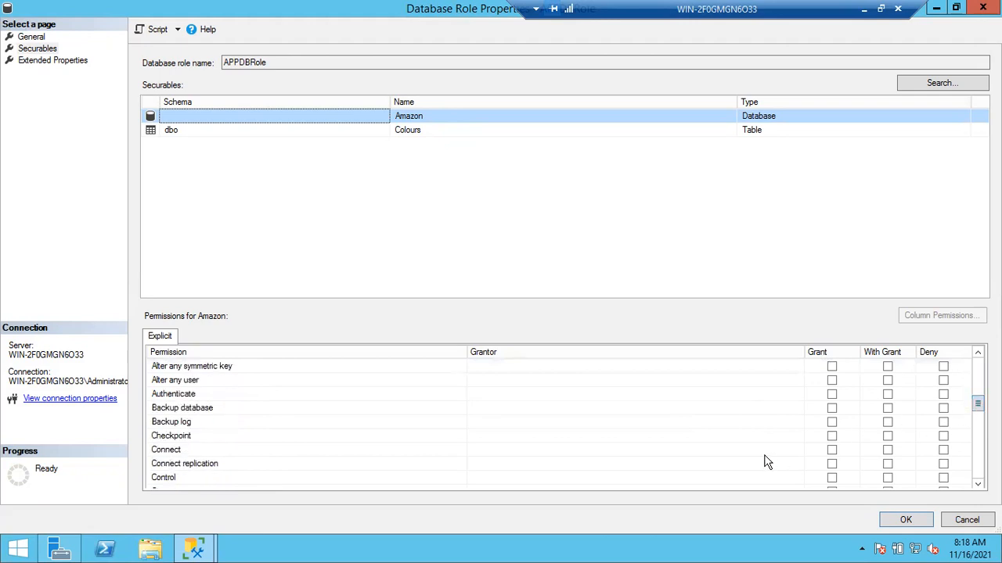
{"action": "left_click", "coordinate": [832, 423]}
{"action": "left_click", "coordinate": [832, 408]}
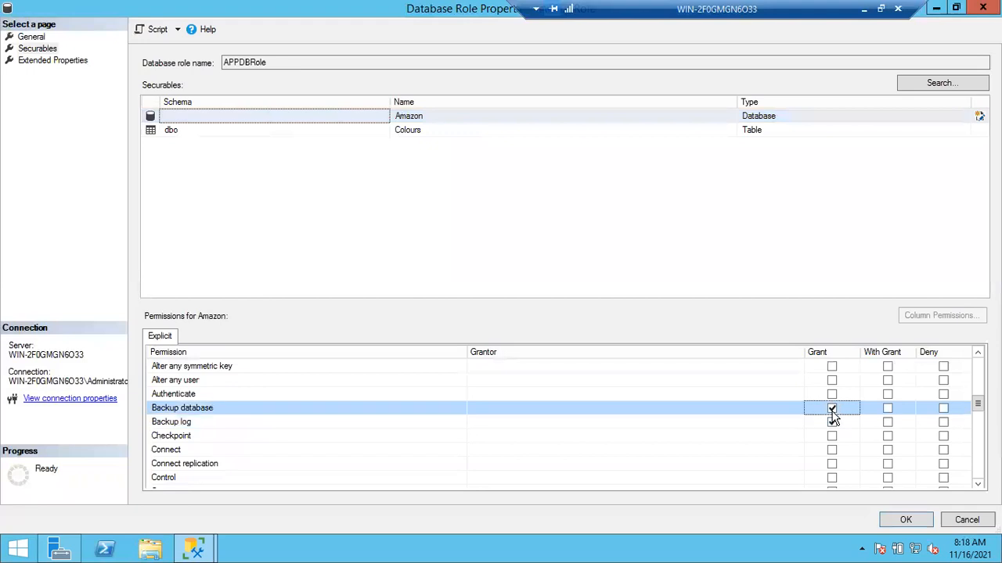
{"action": "left_click", "coordinate": [831, 436]}
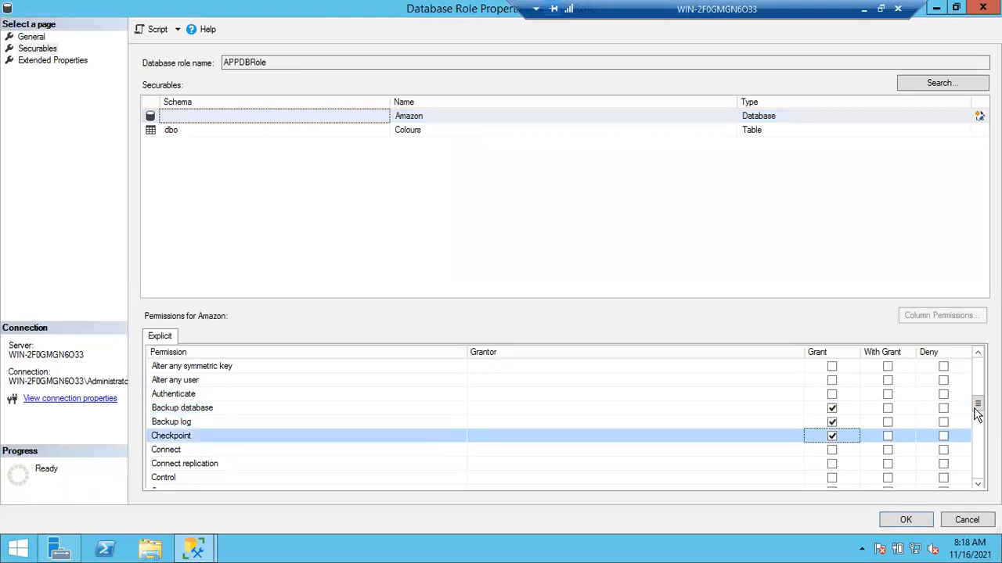
Step: Deny the Delete permission and grant the Insert permission on the Amazon database for APPDBRole
{"action": "left_click_drag", "start_coordinate": [978, 411], "coordinate": [978, 450]}
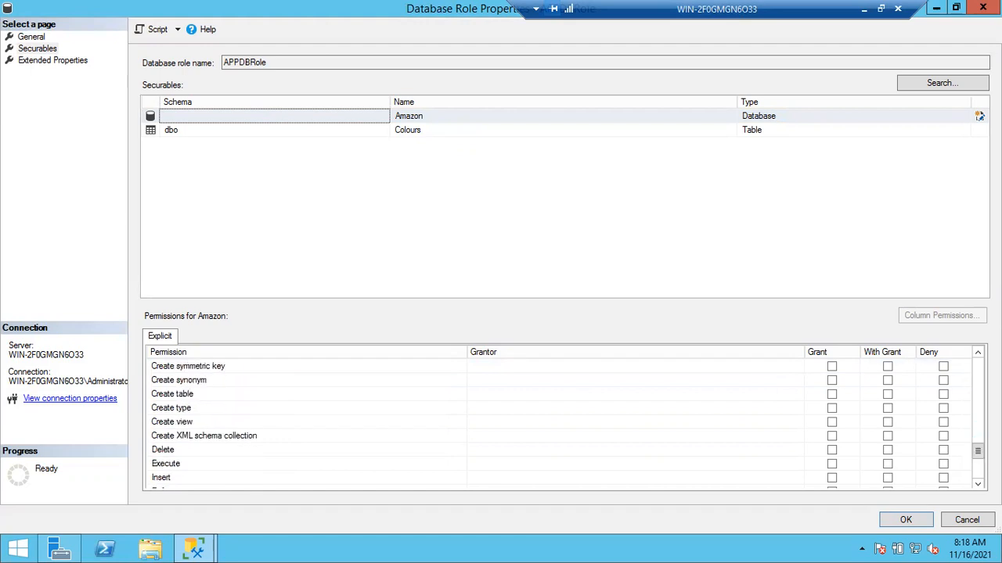
{"action": "left_click", "coordinate": [943, 436]}
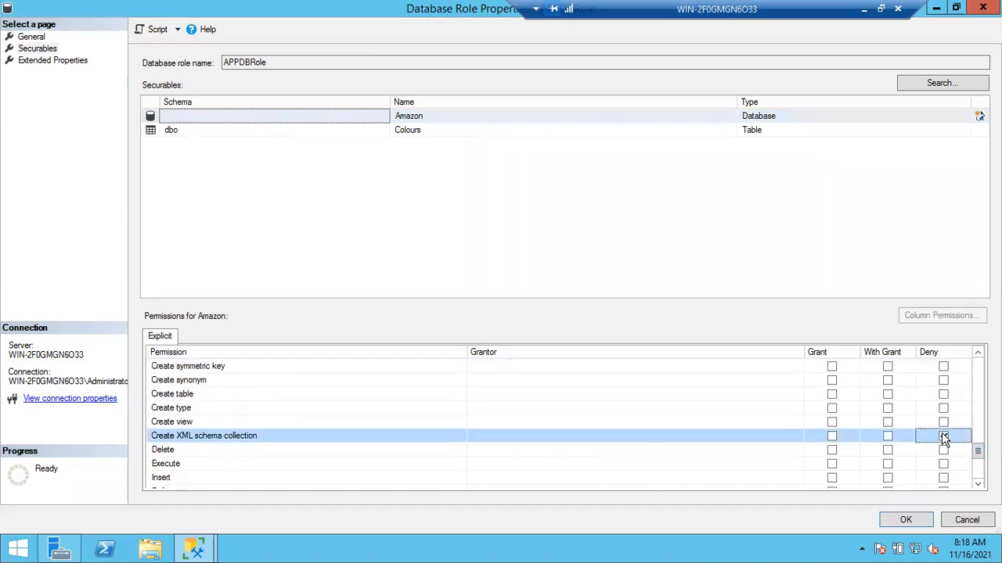
{"action": "left_click", "coordinate": [944, 451]}
{"action": "left_click", "coordinate": [944, 451]}
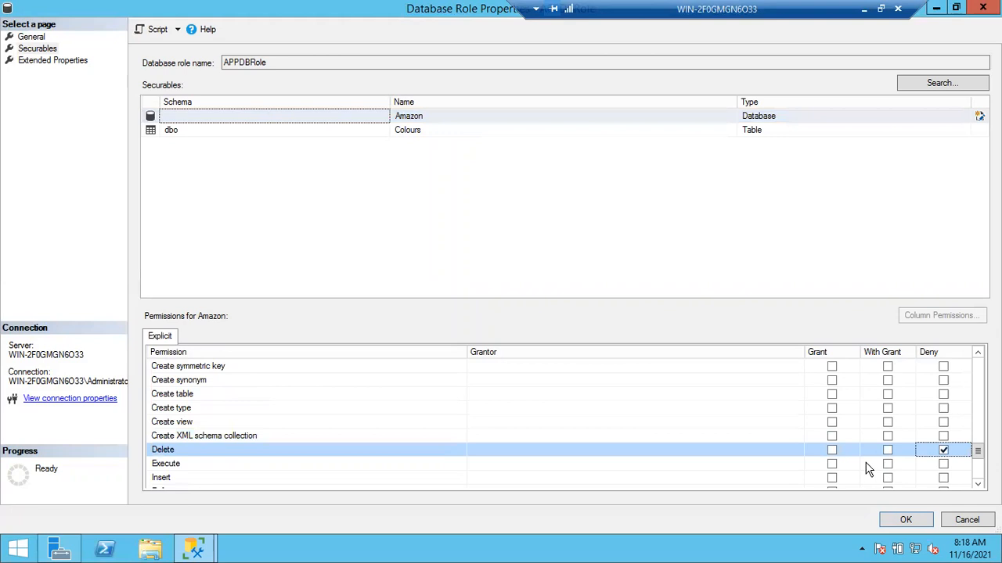
{"action": "left_click", "coordinate": [832, 479]}
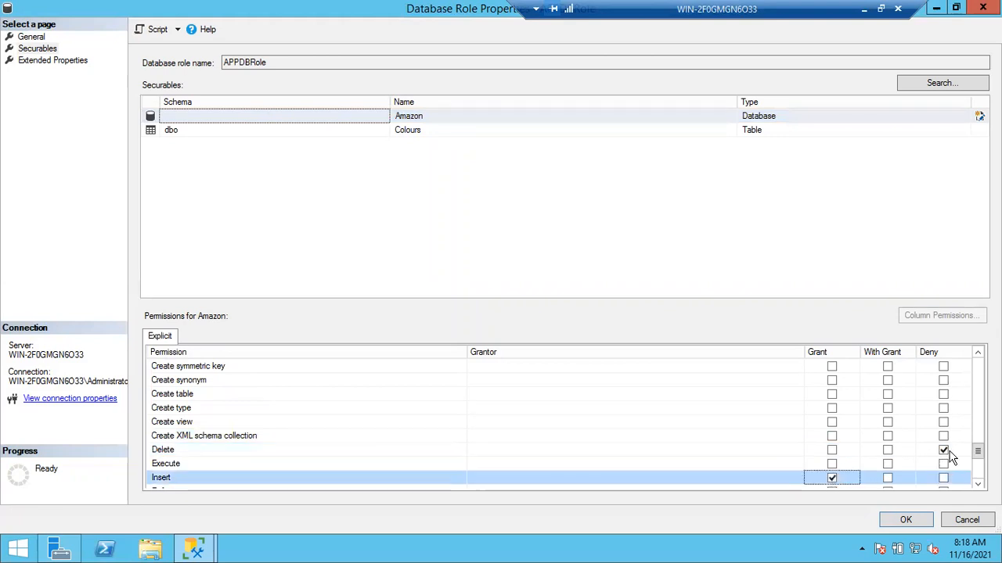
Step: Grant the Select permission on the Amazon database and save the changes to APPDBRole
{"action": "left_click", "coordinate": [977, 484]}
{"action": "left_click", "coordinate": [978, 485]}
{"action": "left_click", "coordinate": [978, 485]}
{"action": "left_click", "coordinate": [978, 485]}
{"action": "left_click", "coordinate": [978, 484]}
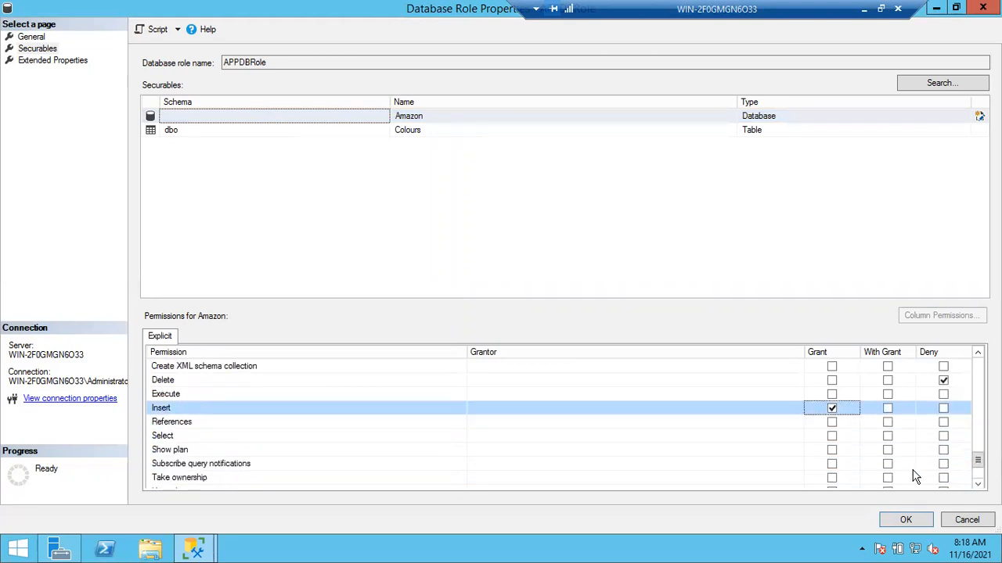
{"action": "left_click", "coordinate": [832, 436]}
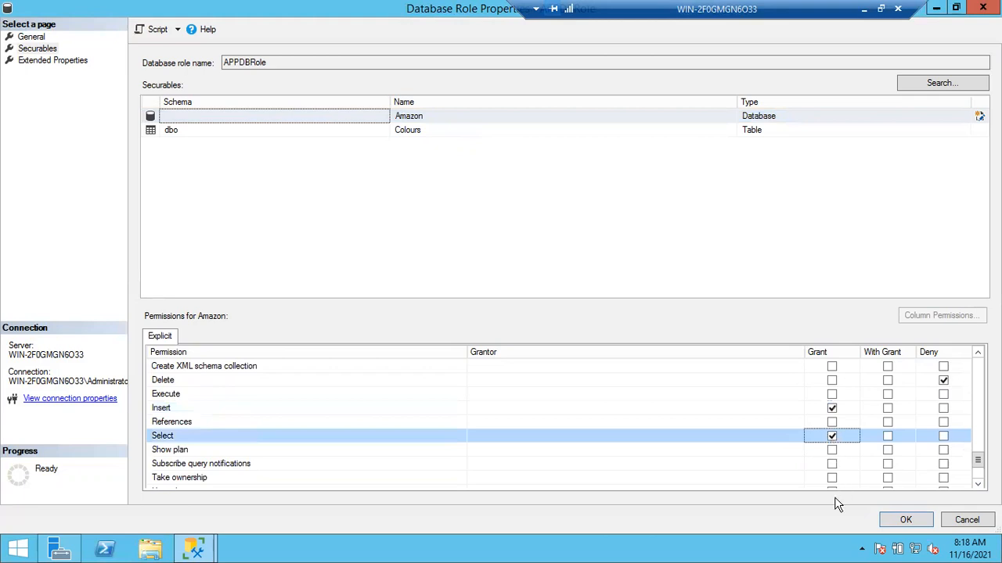
{"action": "left_click", "coordinate": [905, 521]}
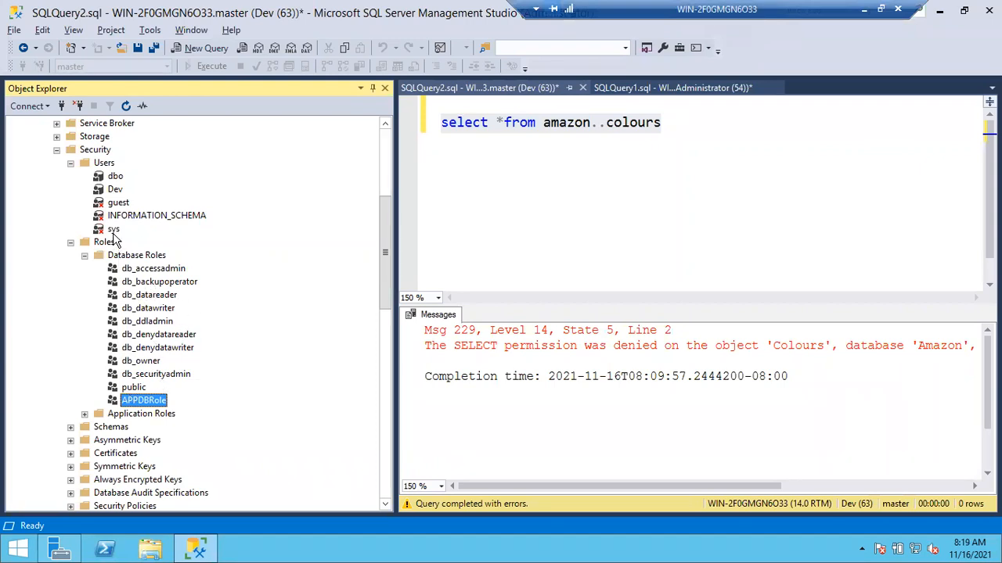
{"action": "double_click", "coordinate": [114, 189]}
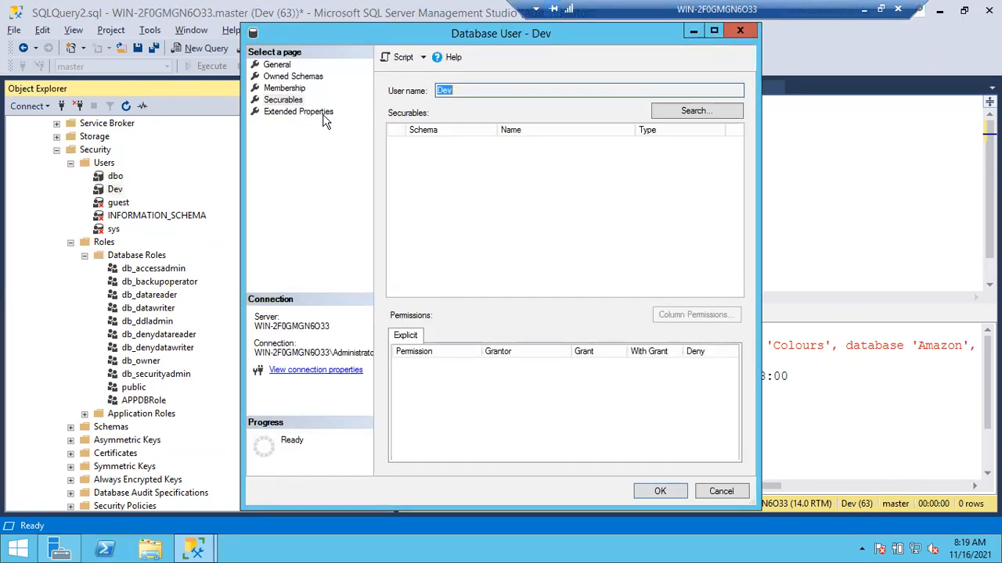
{"action": "left_click", "coordinate": [286, 90]}
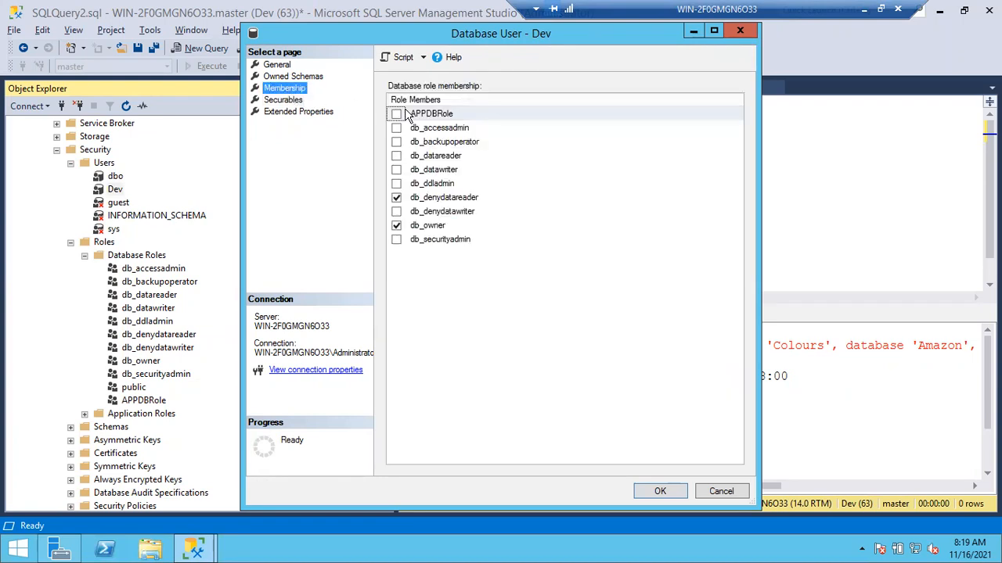
{"action": "left_click", "coordinate": [397, 114]}
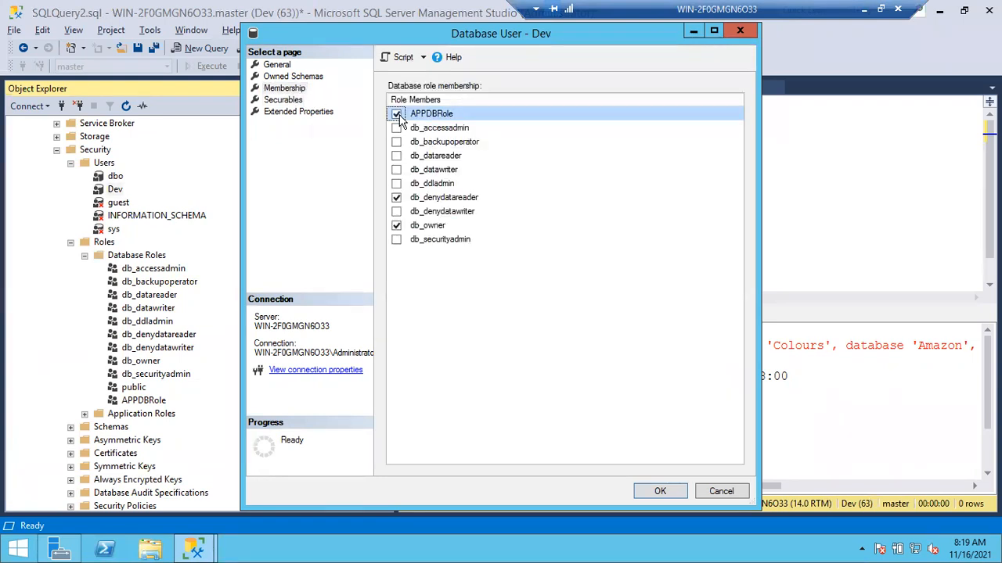
{"action": "left_click", "coordinate": [724, 491]}
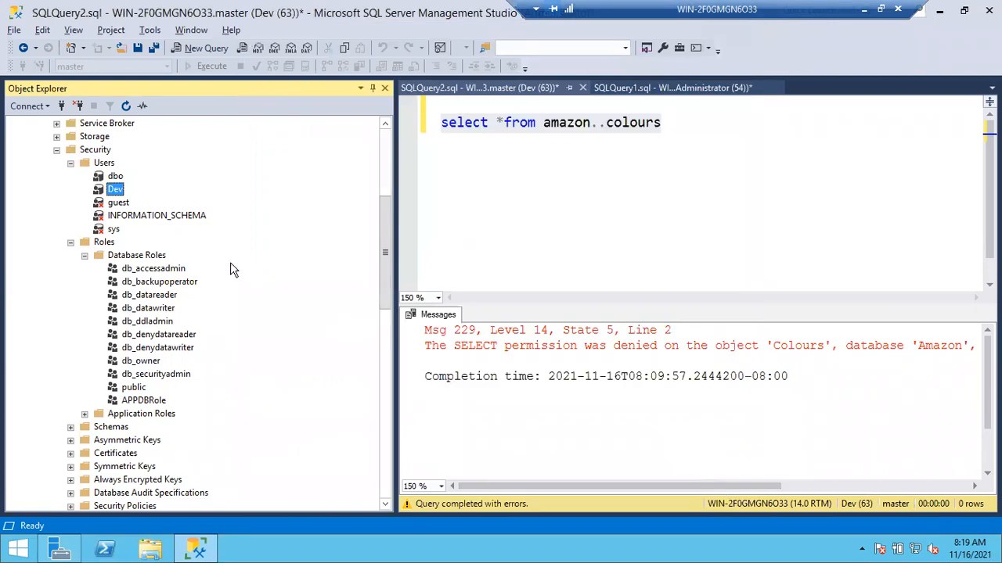
Step: Collapse the Amazon database and open the user mapping of the server login used for the second server connection
{"action": "left_click", "coordinate": [60, 146]}
{"action": "key", "text": "Left"}
{"action": "key", "text": "Left"}
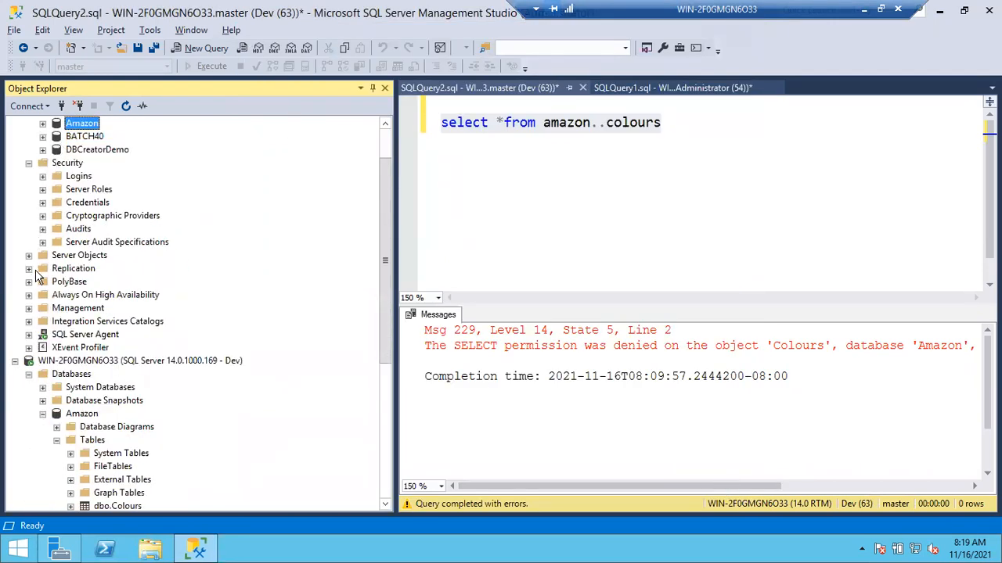
{"action": "scroll", "coordinate": [35, 276], "scroll_direction": "up", "scroll_amount": 2}
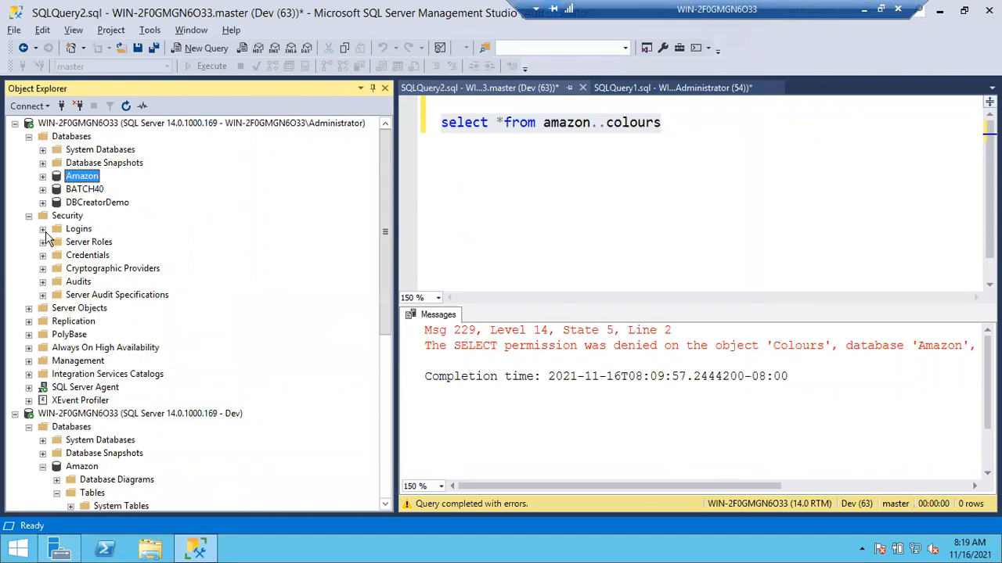
{"action": "left_click", "coordinate": [43, 229]}
{"action": "double_click", "coordinate": [87, 269]}
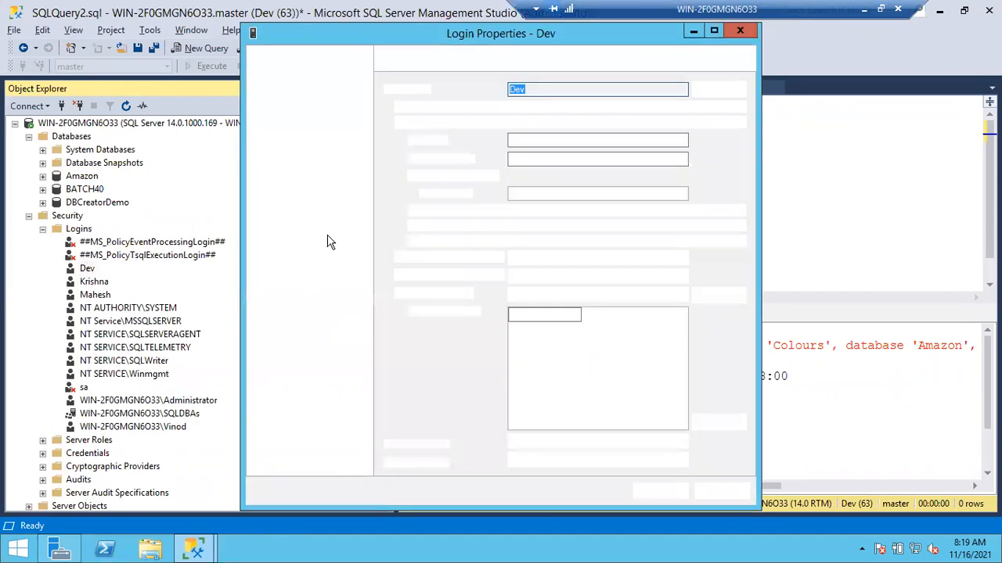
{"action": "left_click", "coordinate": [282, 89]}
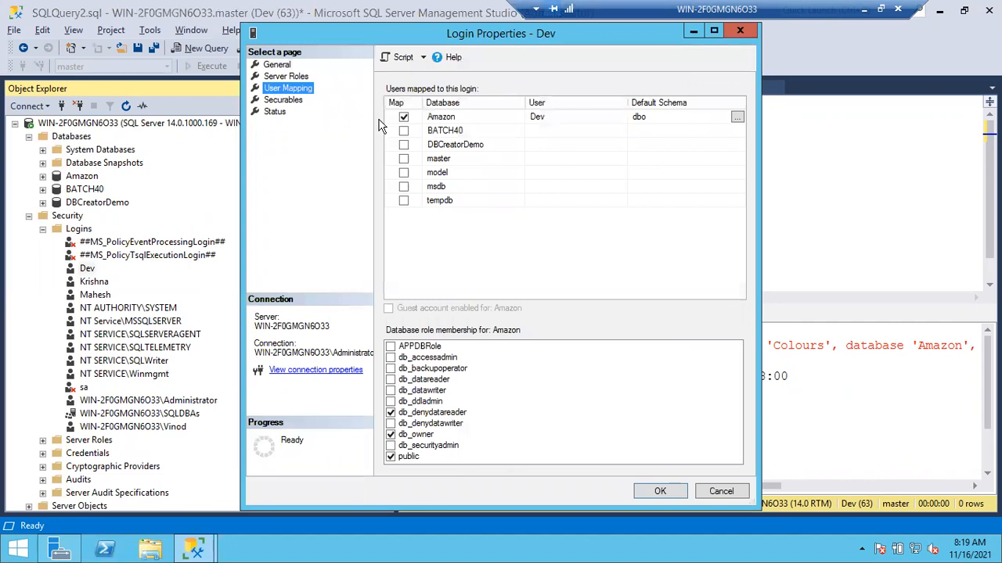
Step: Compare the roles offered for Amazon and BATCH40, and make the login a member of APPDBRole in Amazon
{"action": "left_click", "coordinate": [438, 119]}
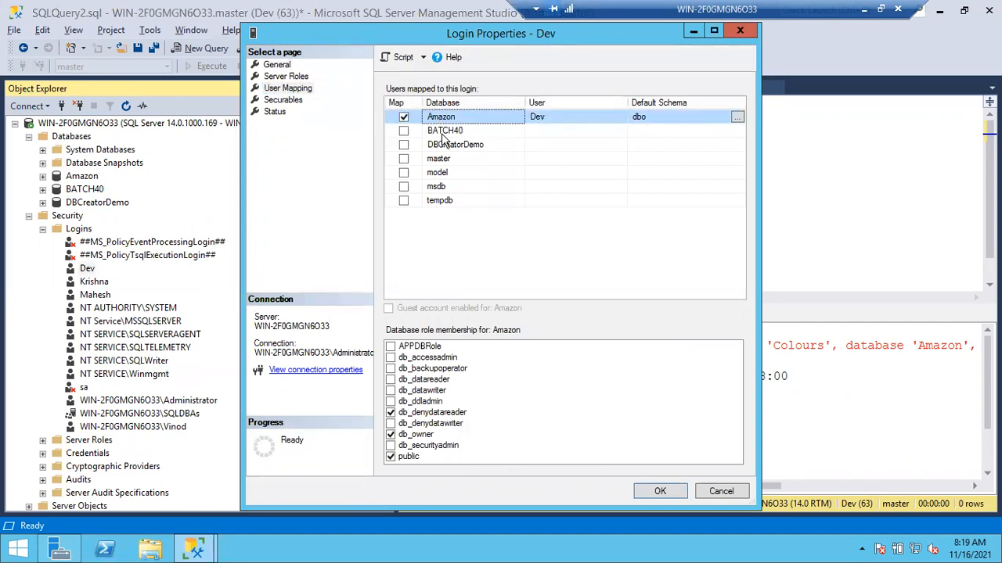
{"action": "left_click", "coordinate": [444, 131]}
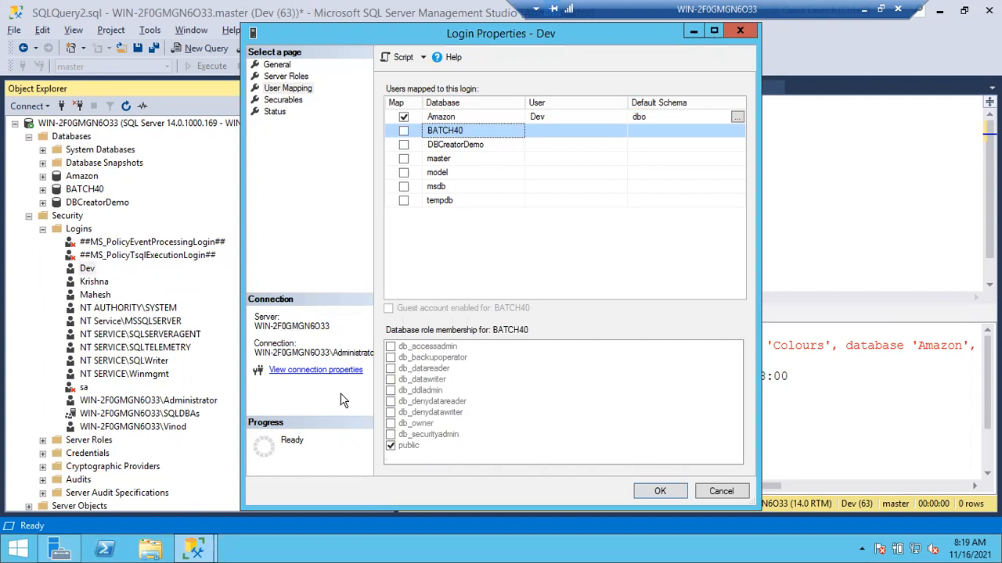
{"action": "left_click", "coordinate": [445, 117]}
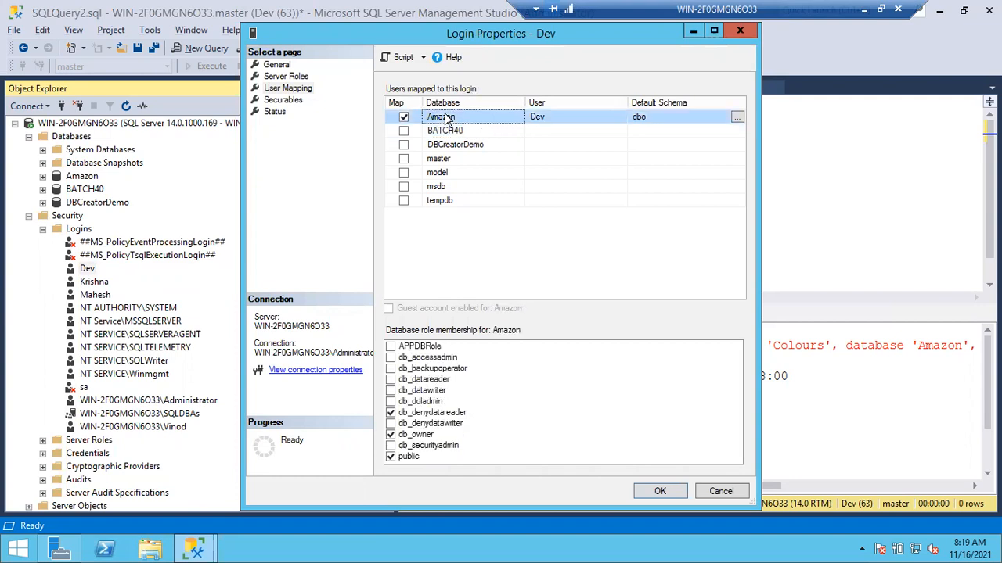
{"action": "left_click", "coordinate": [390, 347]}
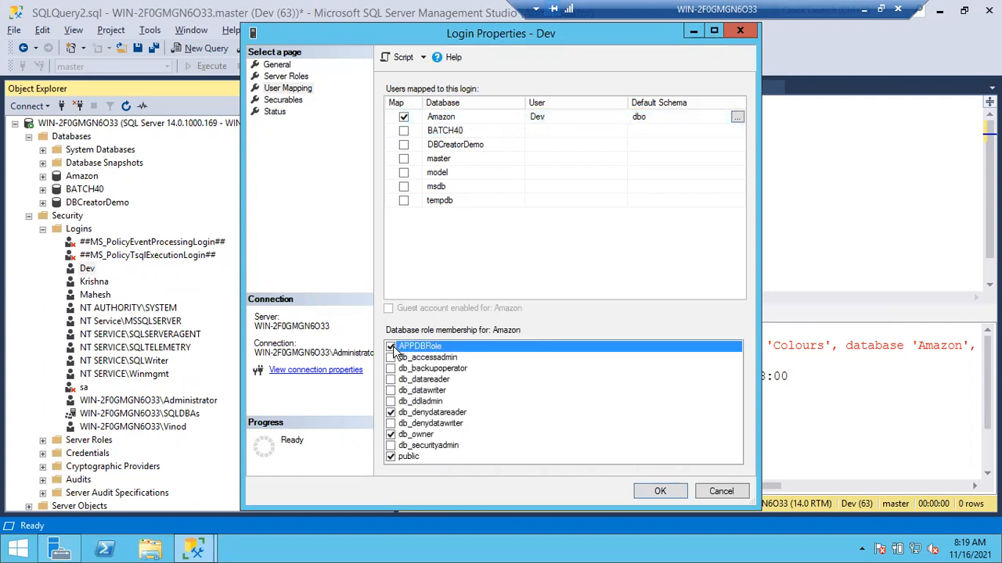
Step: Check the roles offered for BATCH40, DBCreatorDemo, master, model and msdb, and save the login's APPDBRole membership in Amazon
{"action": "left_click", "coordinate": [445, 131]}
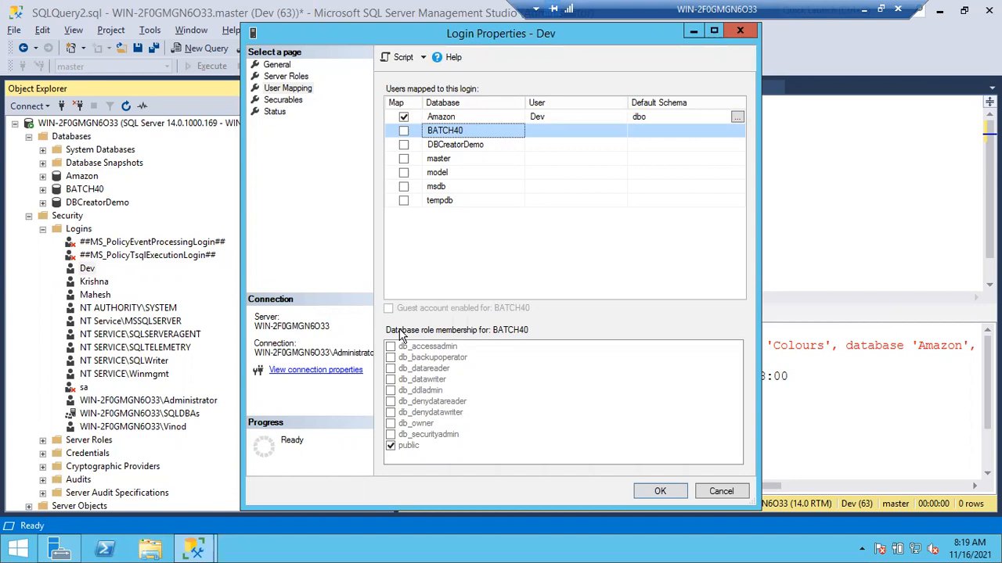
{"action": "left_click", "coordinate": [457, 149]}
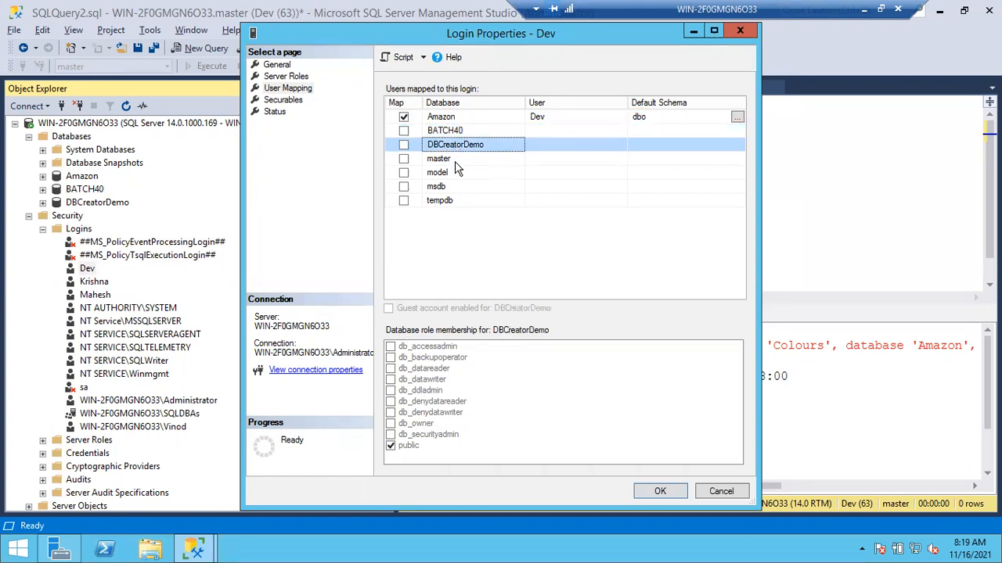
{"action": "left_click", "coordinate": [455, 161]}
{"action": "left_click", "coordinate": [459, 174]}
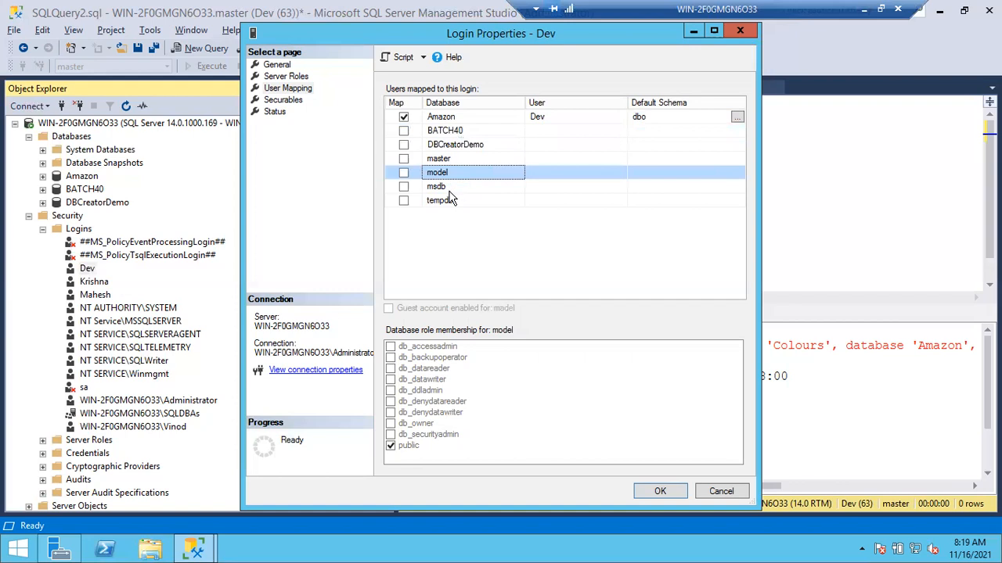
{"action": "left_click", "coordinate": [449, 191]}
{"action": "left_click", "coordinate": [447, 117]}
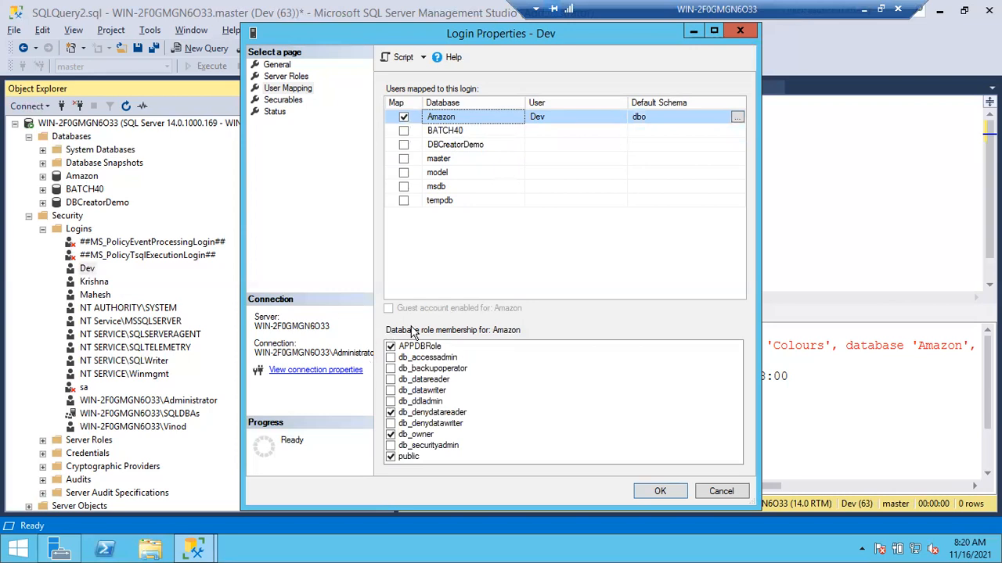
{"action": "left_click", "coordinate": [659, 496]}
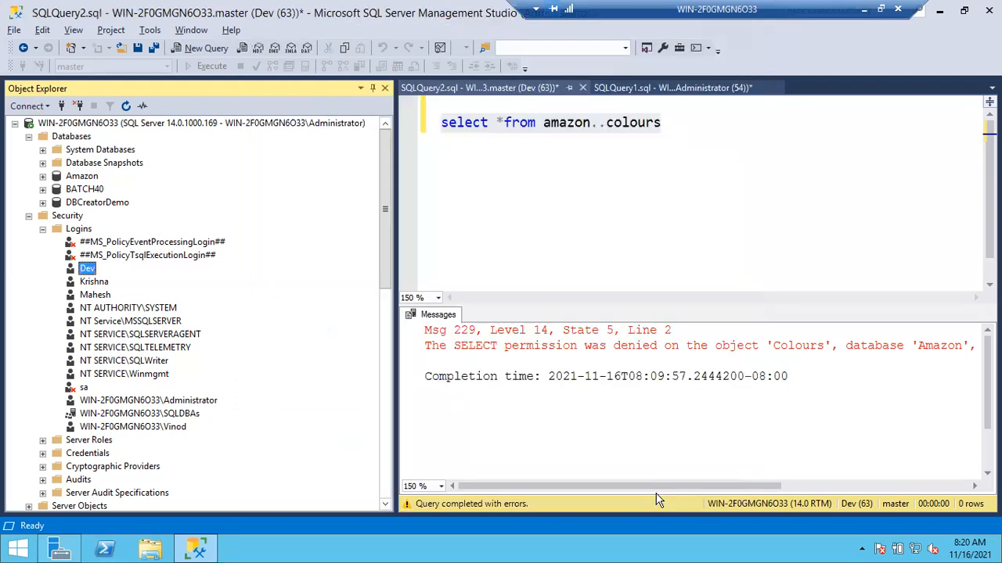